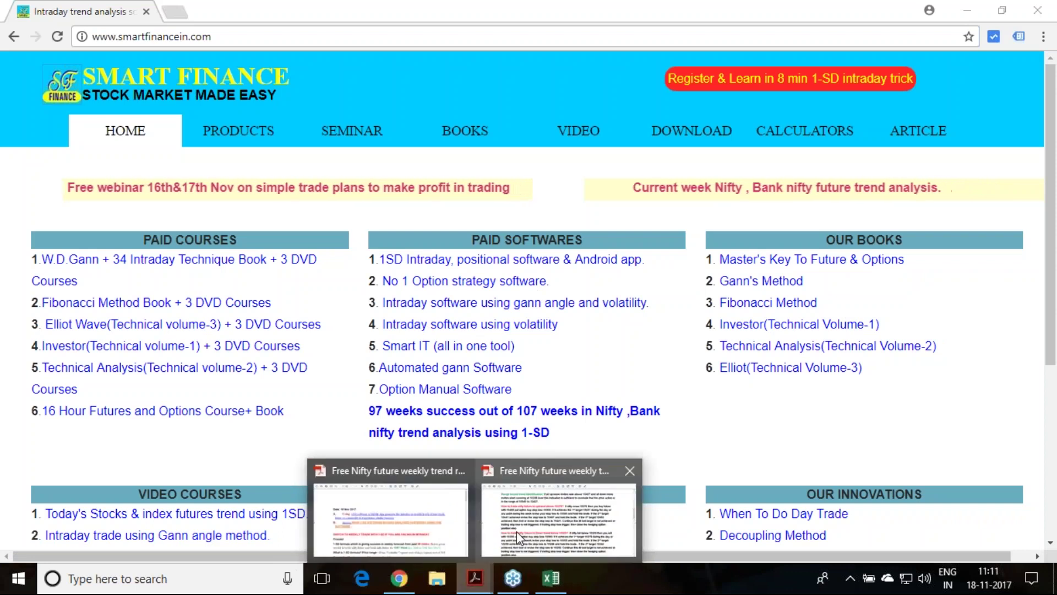
# Step: Bring the weekly Nifty trend report PDF to the front in Acrobat Reader
pyautogui.click(517, 531)
pyautogui.scroll(5, 603, 395)
pyautogui.scroll(3, 603, 395)
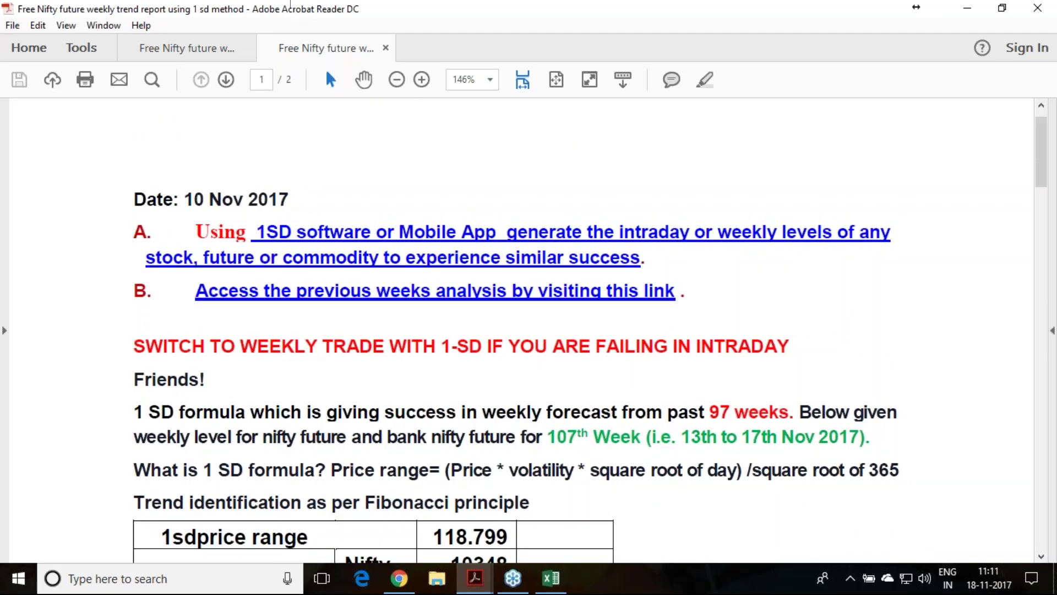
# Step: On the 18 Nov 2017 report, circle '108th' and underline '98' in ink
pyautogui.click(187, 48)
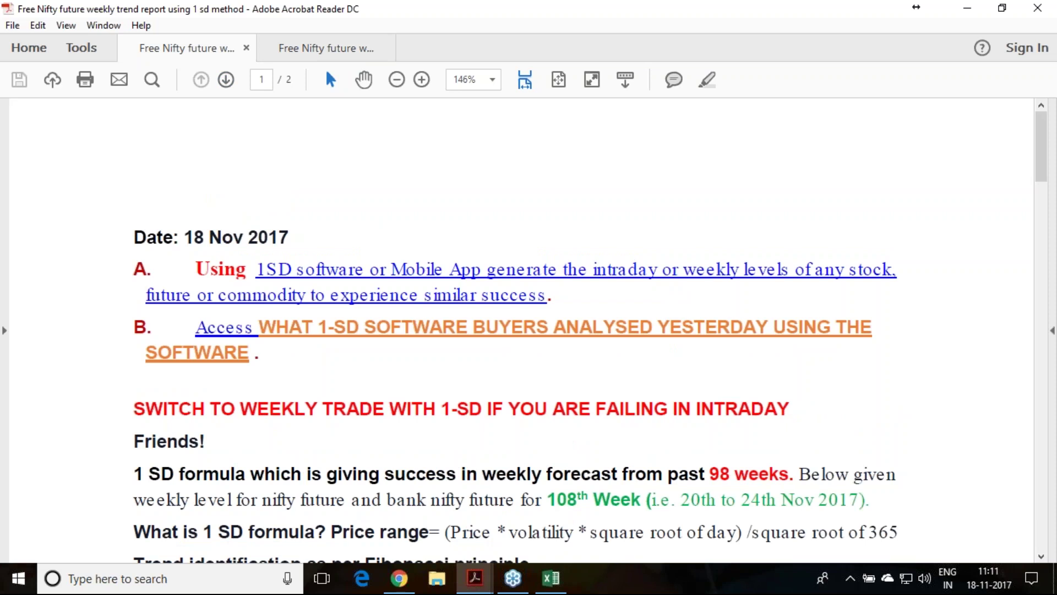
pyautogui.scroll(-3, 916, 7)
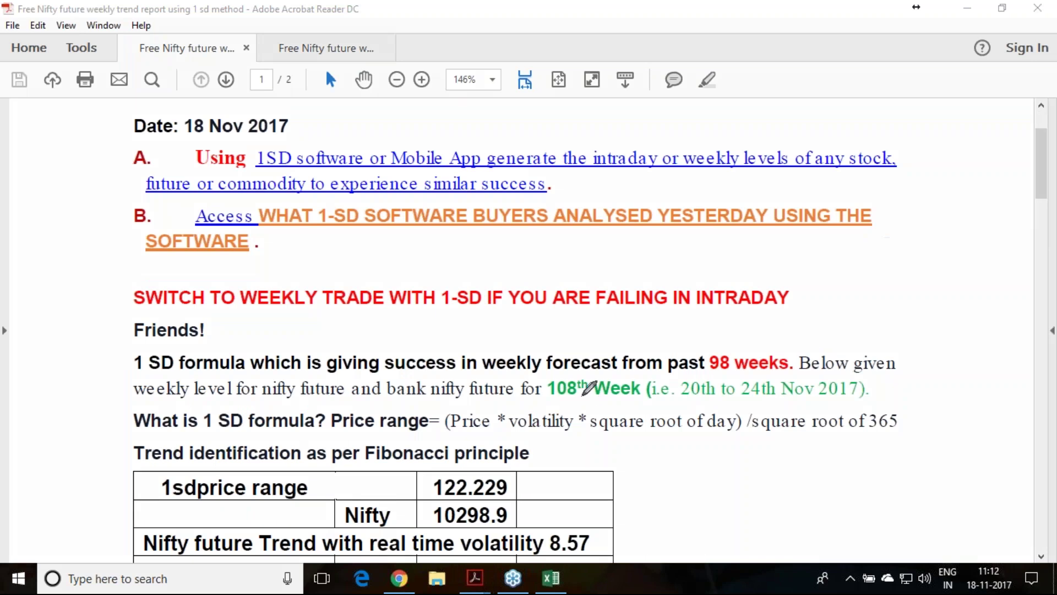
pyautogui.moveTo(583, 393); pyautogui.dragTo(586, 396)
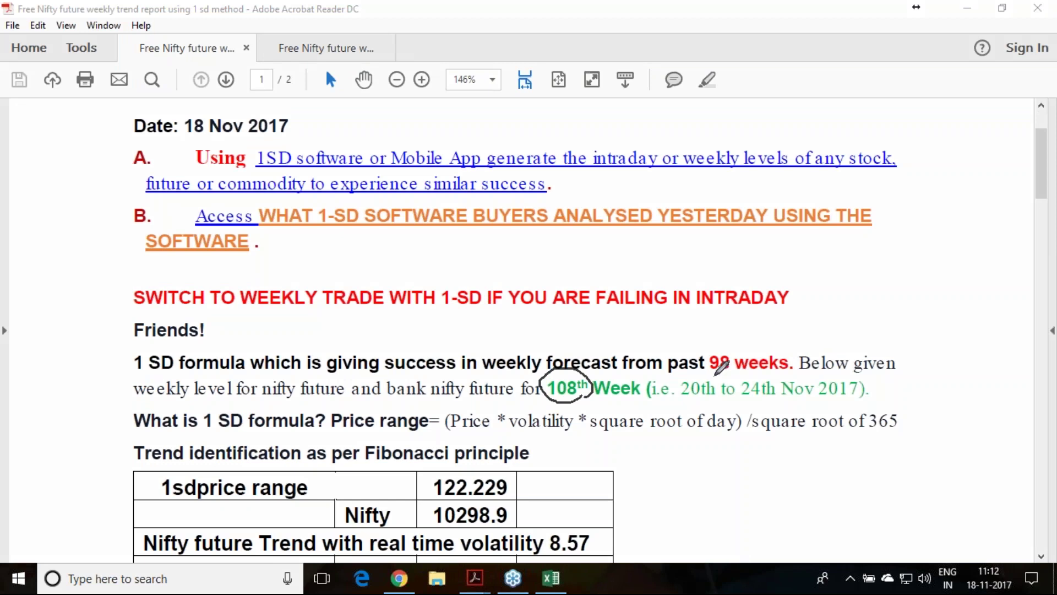
pyautogui.moveTo(713, 375); pyautogui.dragTo(727, 375)
# Step: In the 10 Nov report, highlight uptrend level 10376 and the 10400 put strike
pyautogui.click(326, 49)
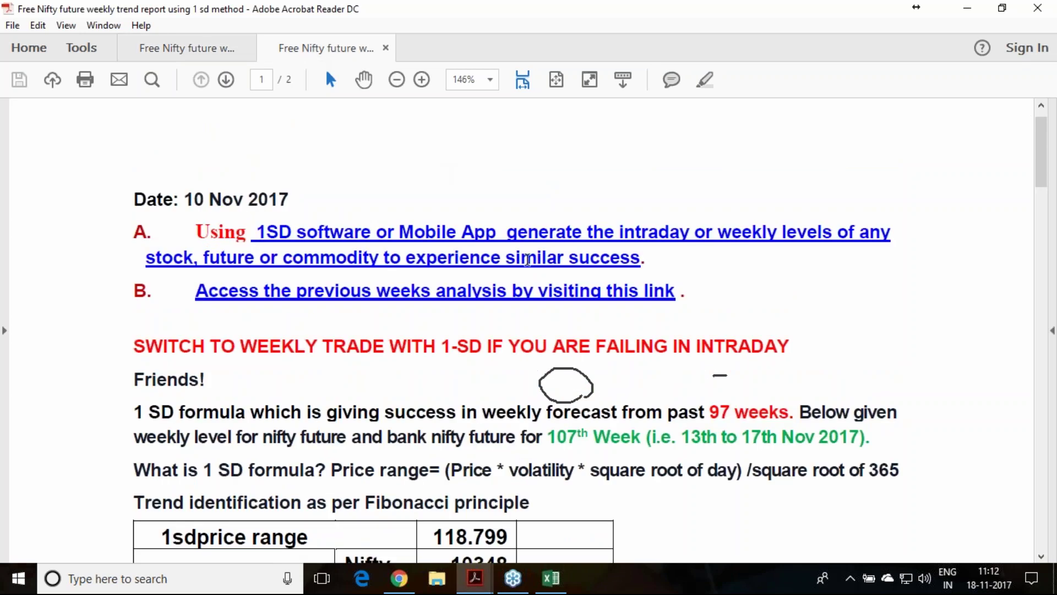
pyautogui.scroll(-1, 430, 168)
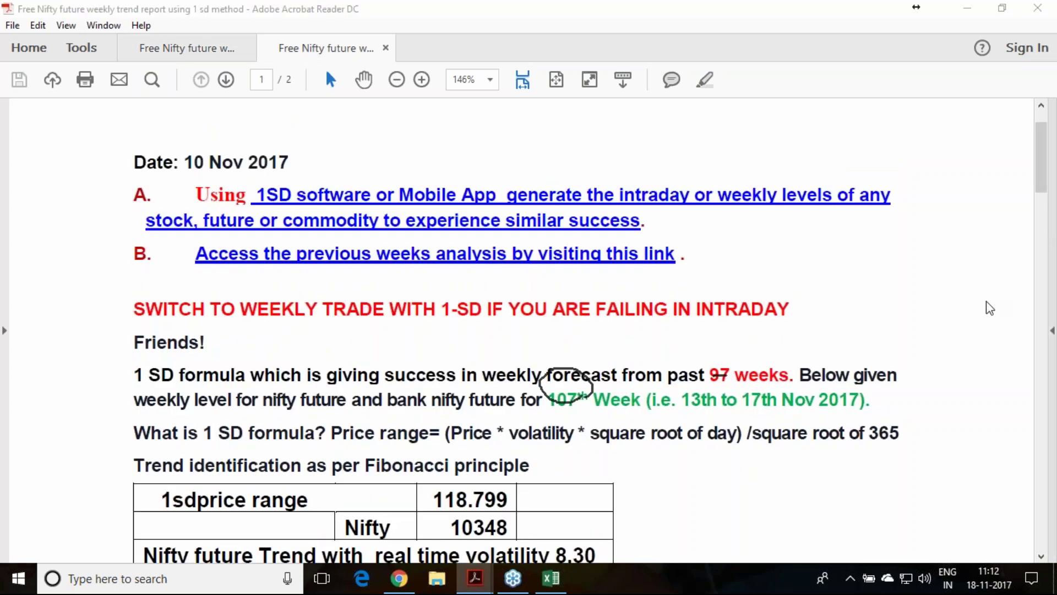
pyautogui.scroll(-5, 582, 427)
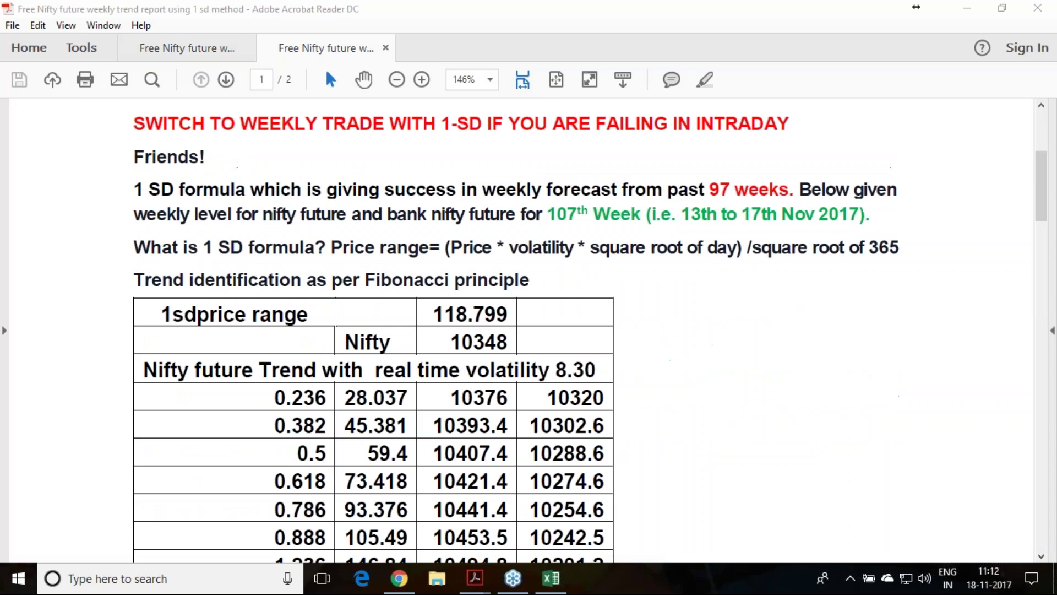
pyautogui.scroll(-7, 606, 367)
pyautogui.scroll(-2, 598, 377)
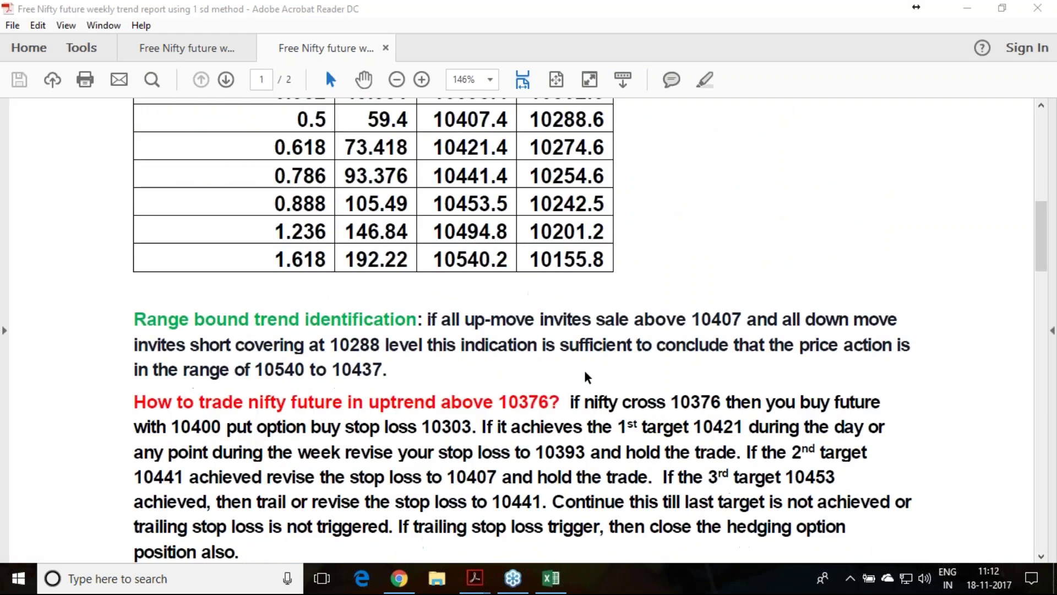
pyautogui.moveTo(499, 403); pyautogui.dragTo(547, 403)
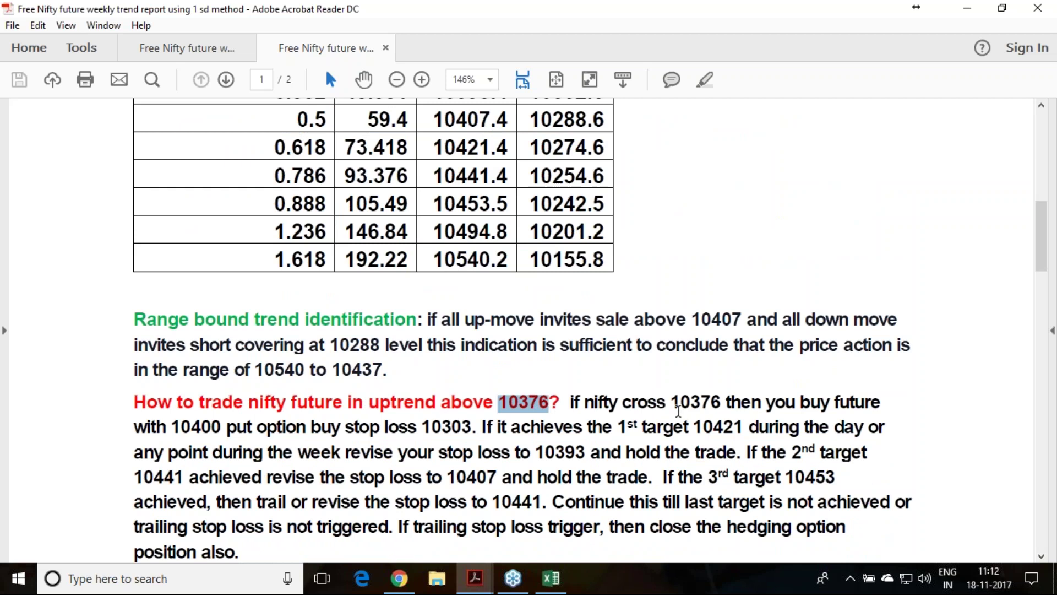
pyautogui.scroll(-6, 675, 408)
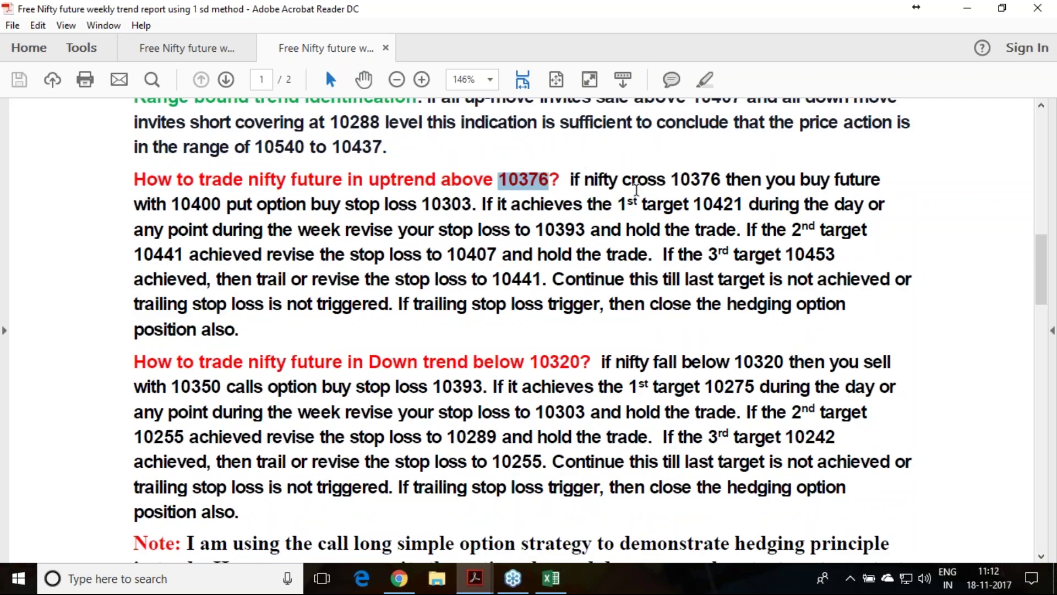
pyautogui.click(673, 179)
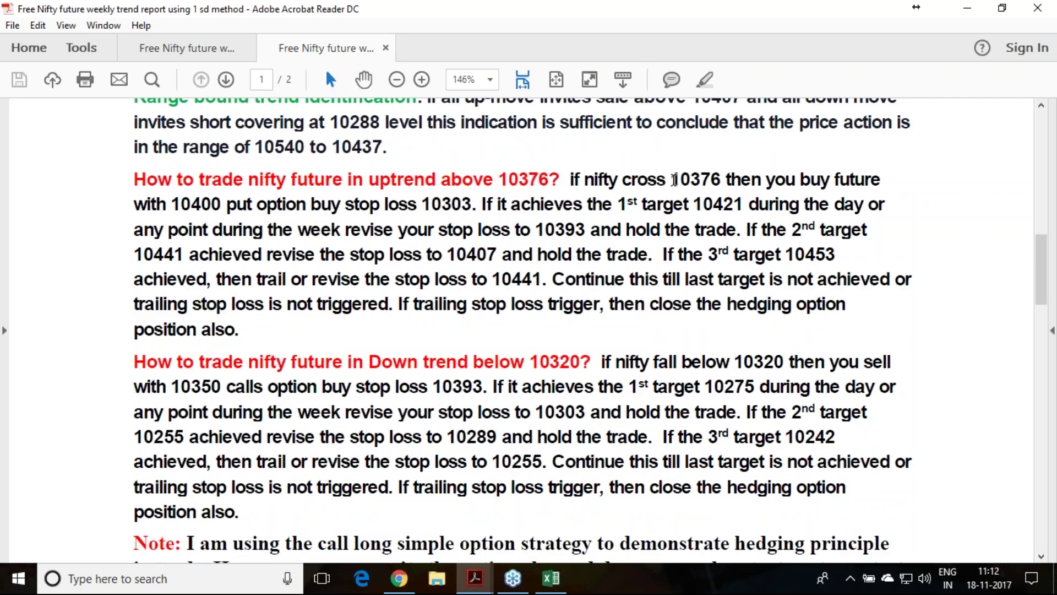
pyautogui.moveTo(674, 179); pyautogui.dragTo(728, 178)
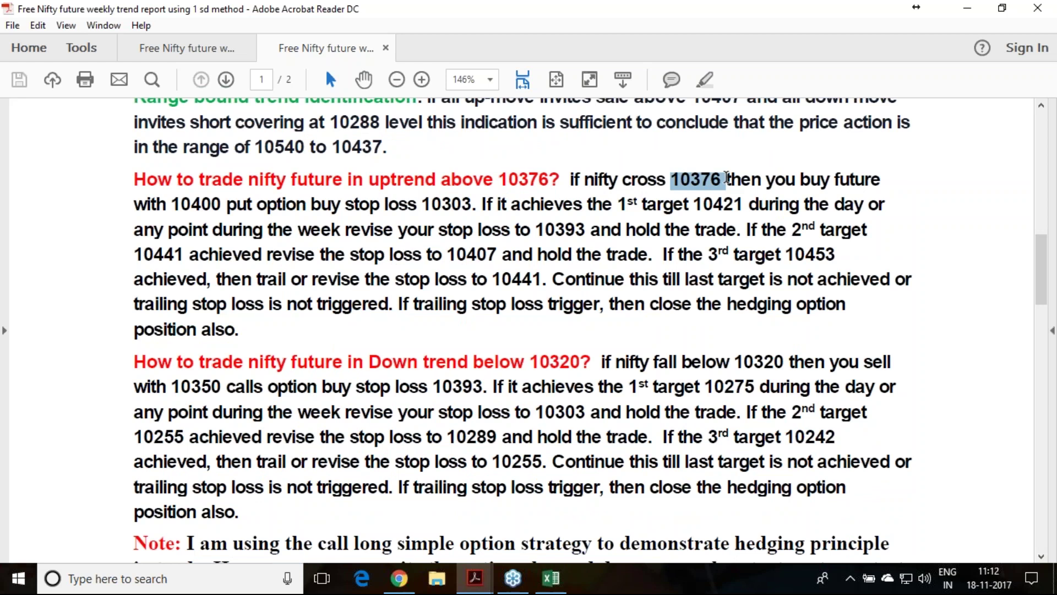
pyautogui.moveTo(175, 204); pyautogui.dragTo(223, 204)
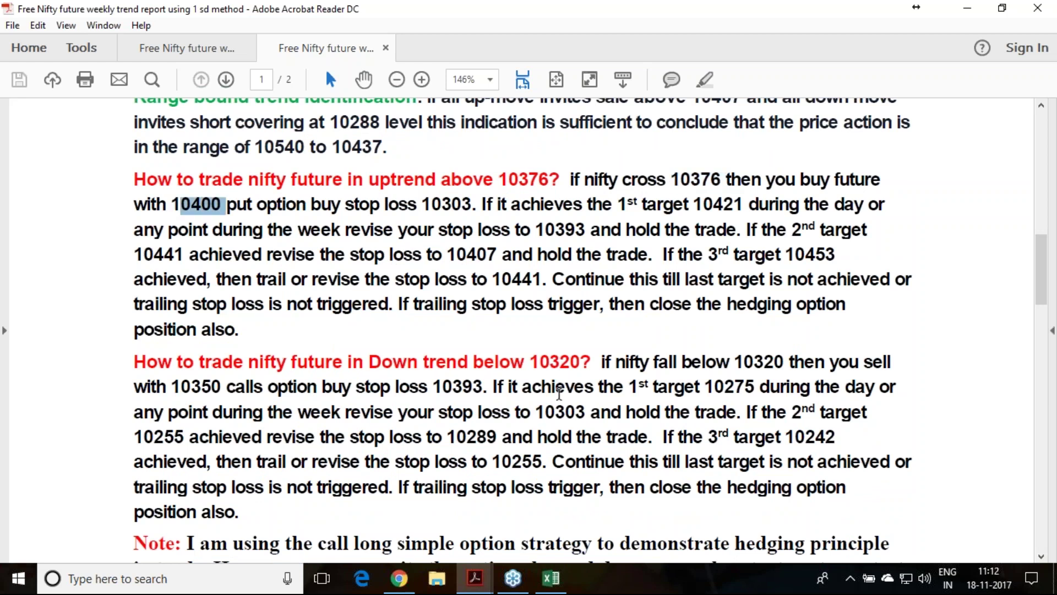
# Step: Highlight the down-trend level 10320 and the 10350 call strike
pyautogui.moveTo(534, 362); pyautogui.dragTo(580, 362)
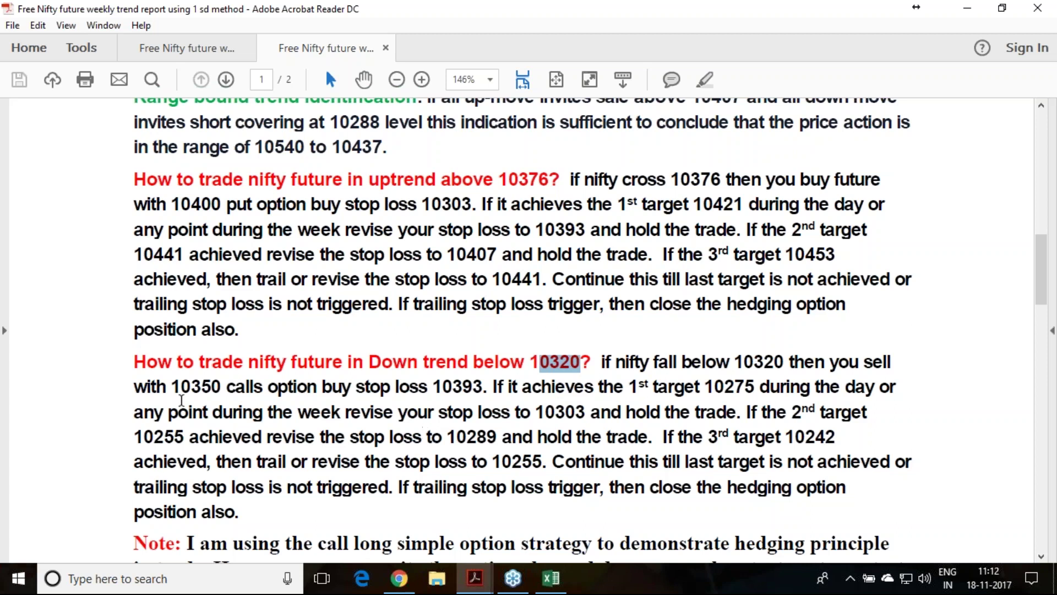
pyautogui.moveTo(174, 388); pyautogui.dragTo(221, 390)
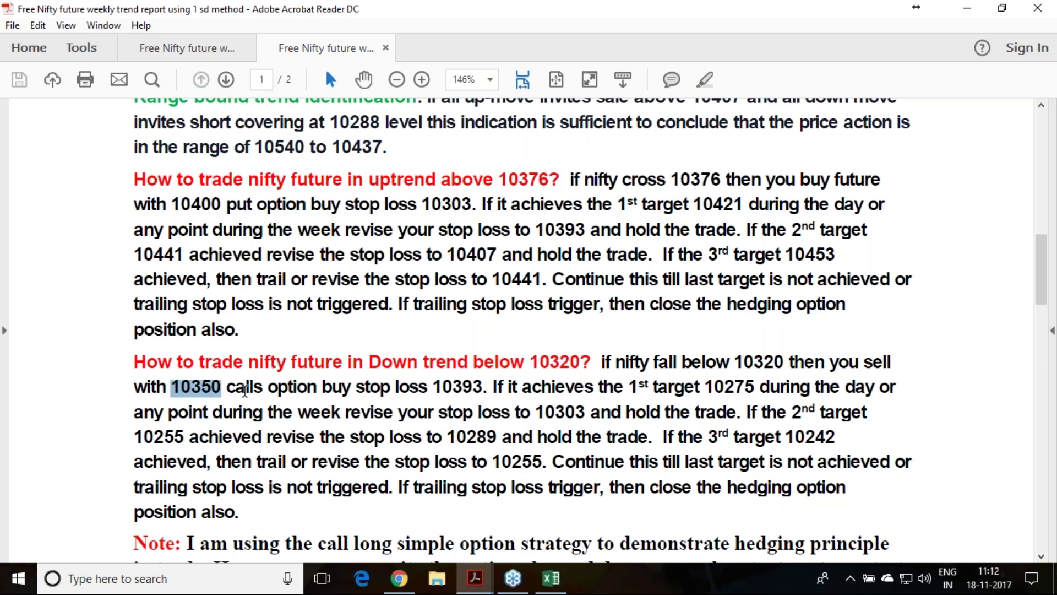
pyautogui.click(551, 578)
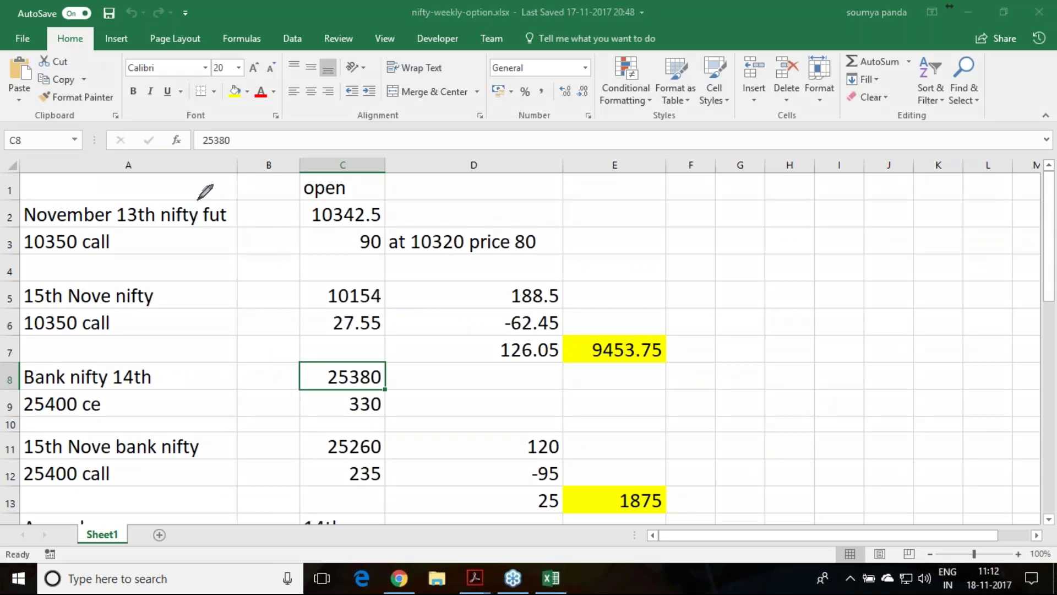
# Step: Tick the 13th Nov nifty entries and price notes, ringing 90 in C3
pyautogui.moveTo(199, 198); pyautogui.dragTo(236, 183)
pyautogui.moveTo(163, 232); pyautogui.dragTo(184, 232)
pyautogui.moveTo(387, 197); pyautogui.dragTo(420, 178)
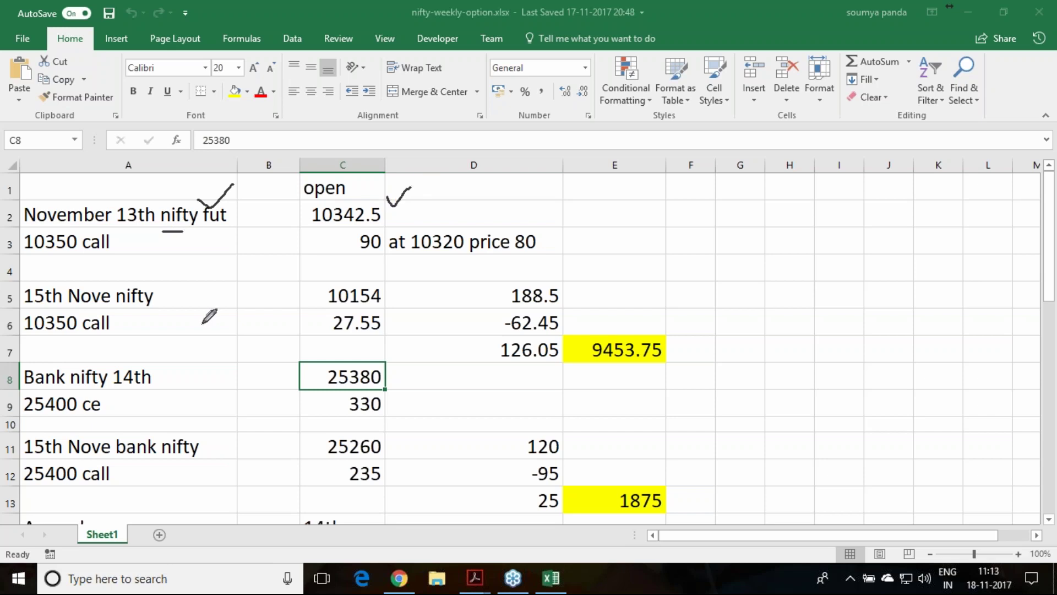
pyautogui.moveTo(130, 230); pyautogui.dragTo(164, 223)
pyautogui.moveTo(382, 250)
pyautogui.mouseDown()
pyautogui.moveTo(348, 253)
pyautogui.moveTo(386, 239)
pyautogui.mouseUp()
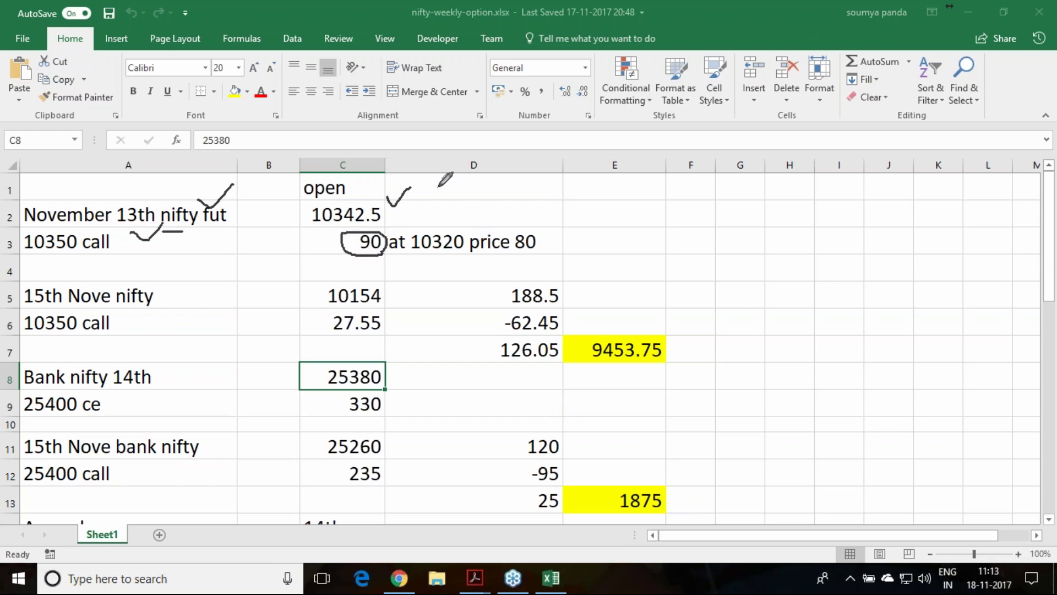
pyautogui.moveTo(453, 216); pyautogui.dragTo(473, 203)
# Step: Tick the 15th Nov nifty entry, 10154 and 27.55, and circle the 9453.75 total
pyautogui.moveTo(128, 278); pyautogui.dragTo(150, 265)
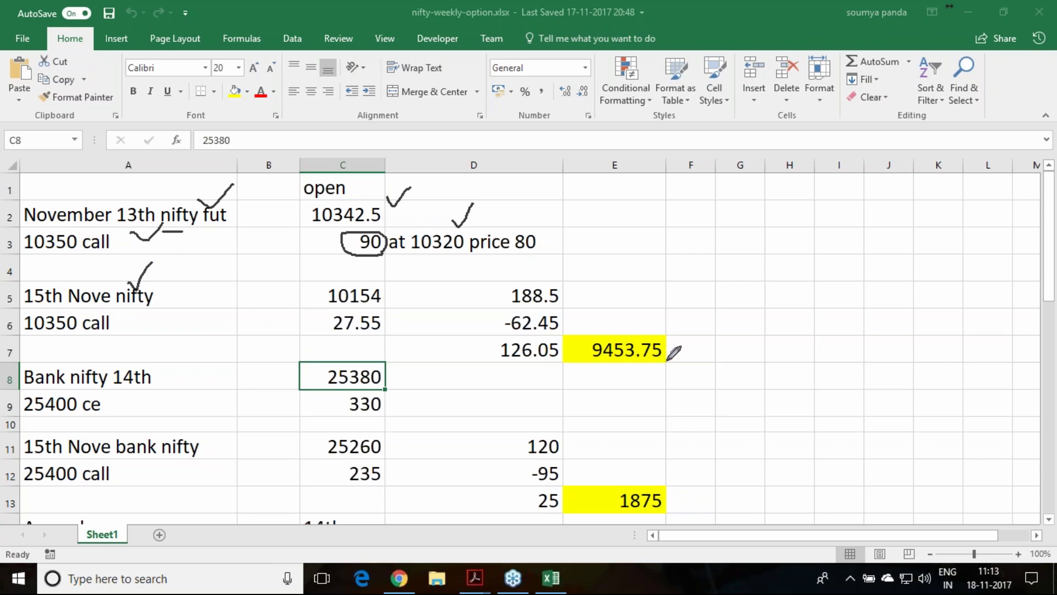
pyautogui.moveTo(387, 285); pyautogui.dragTo(400, 283)
pyautogui.moveTo(329, 306); pyautogui.dragTo(356, 305)
pyautogui.moveTo(386, 312); pyautogui.dragTo(406, 302)
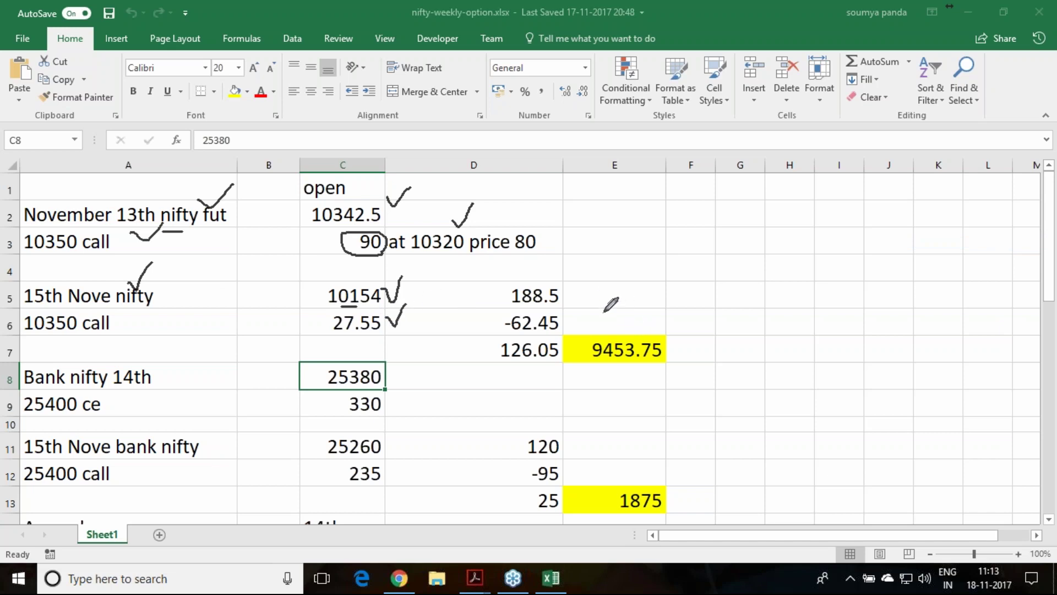
pyautogui.moveTo(675, 371)
pyautogui.mouseDown()
pyautogui.moveTo(624, 379)
pyautogui.moveTo(673, 368)
pyautogui.mouseUp()
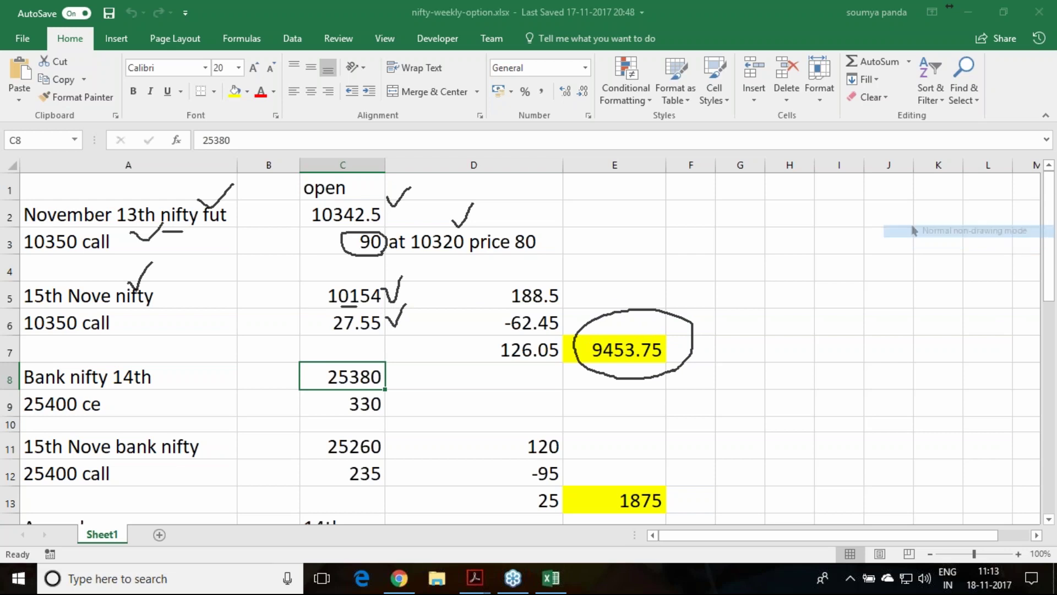
# Step: Check the 188.5 and -62.45 differences, tick 15th Nov bank nifty, note 25380 and 25260
pyautogui.click(527, 330)
pyautogui.click(540, 298)
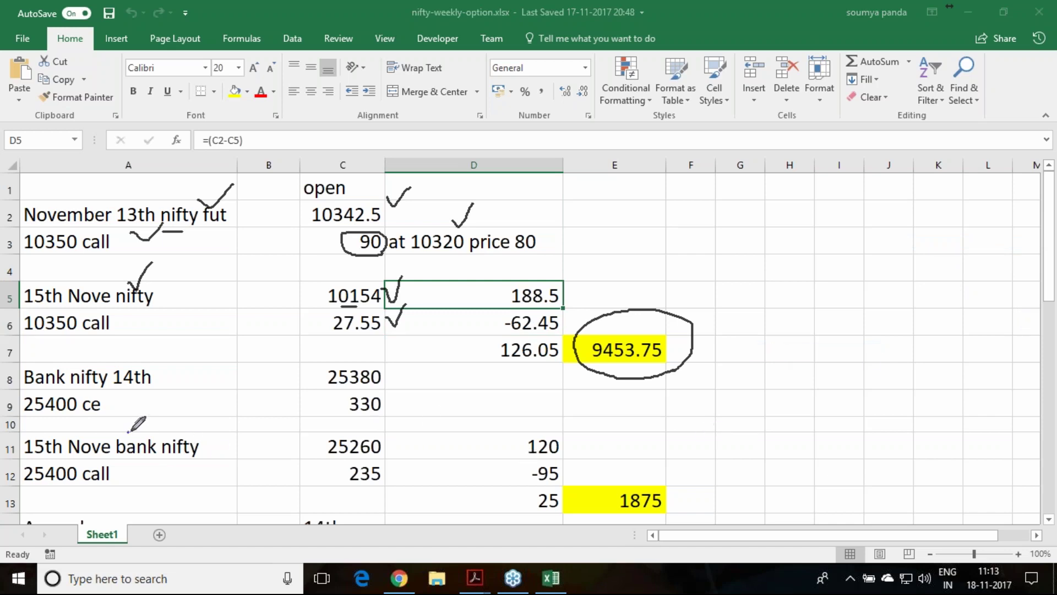
pyautogui.moveTo(130, 431); pyautogui.dragTo(158, 406)
pyautogui.click(354, 380)
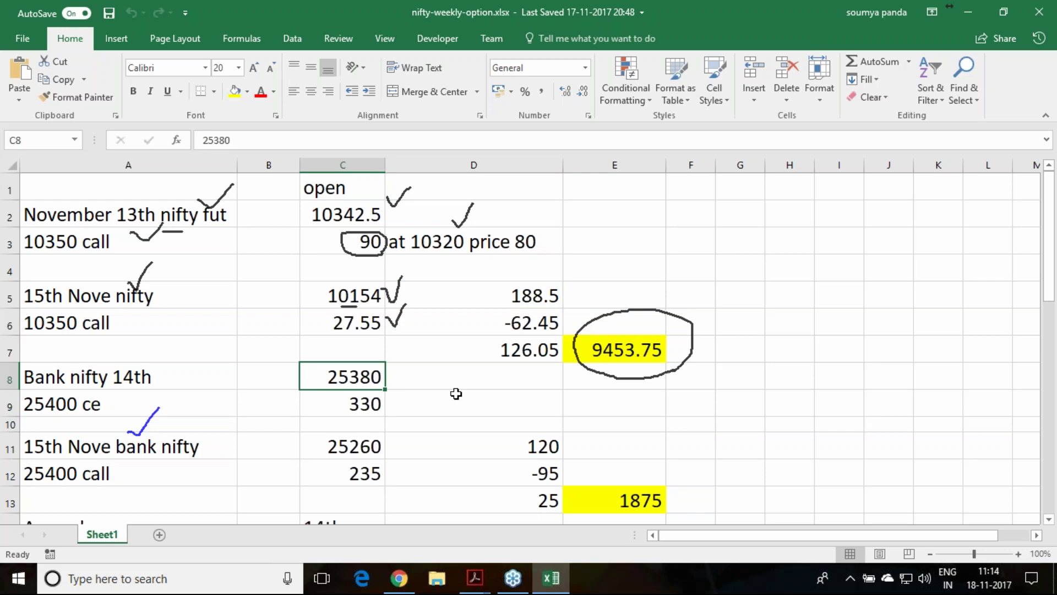
pyautogui.click(374, 447)
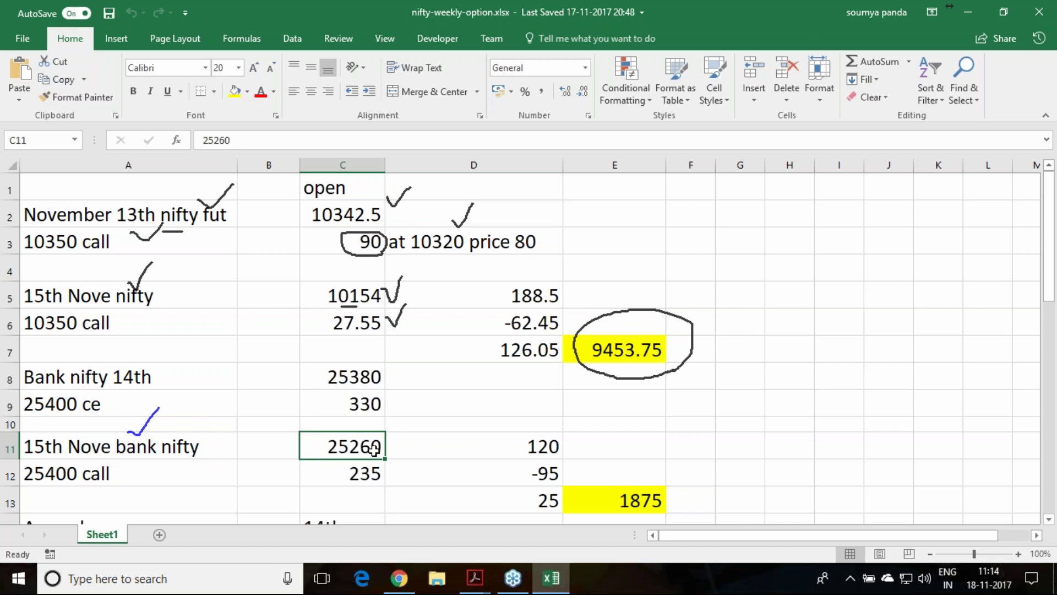
pyautogui.click(475, 578)
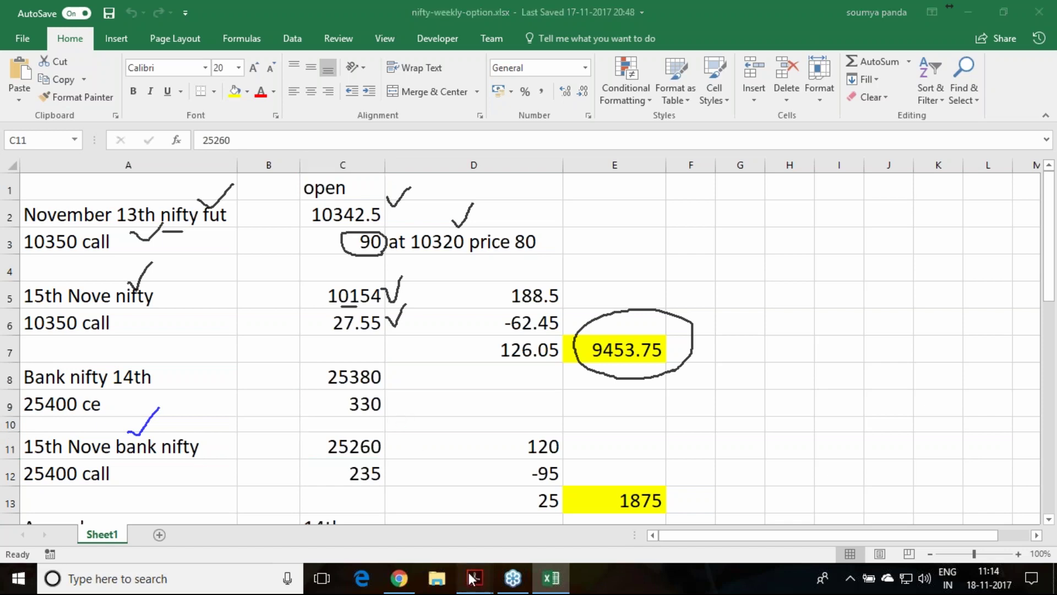
# Step: Show last week's report at its Bank nifty 1 SD levels table for 13–17 Nov
pyautogui.click(526, 550)
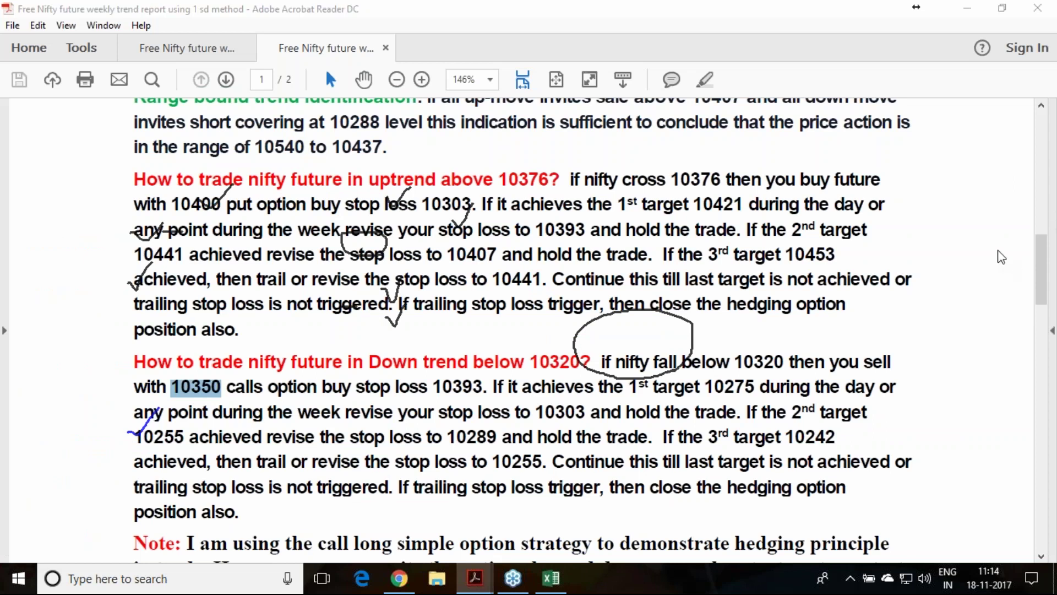
pyautogui.scroll(3, 496, 204)
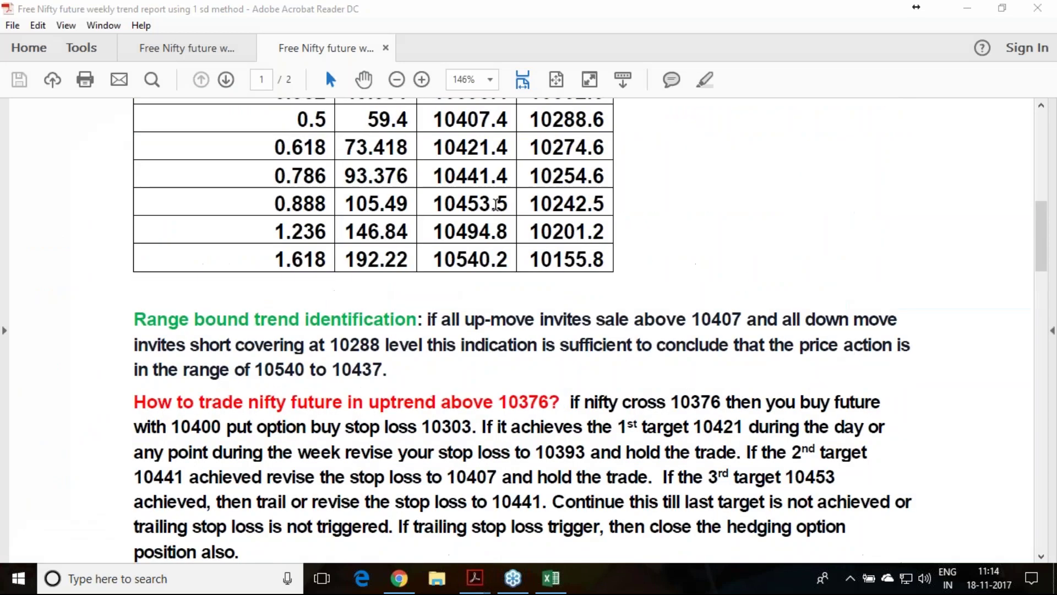
pyautogui.scroll(2, 496, 204)
pyautogui.moveTo(530, 241); pyautogui.dragTo(620, 235)
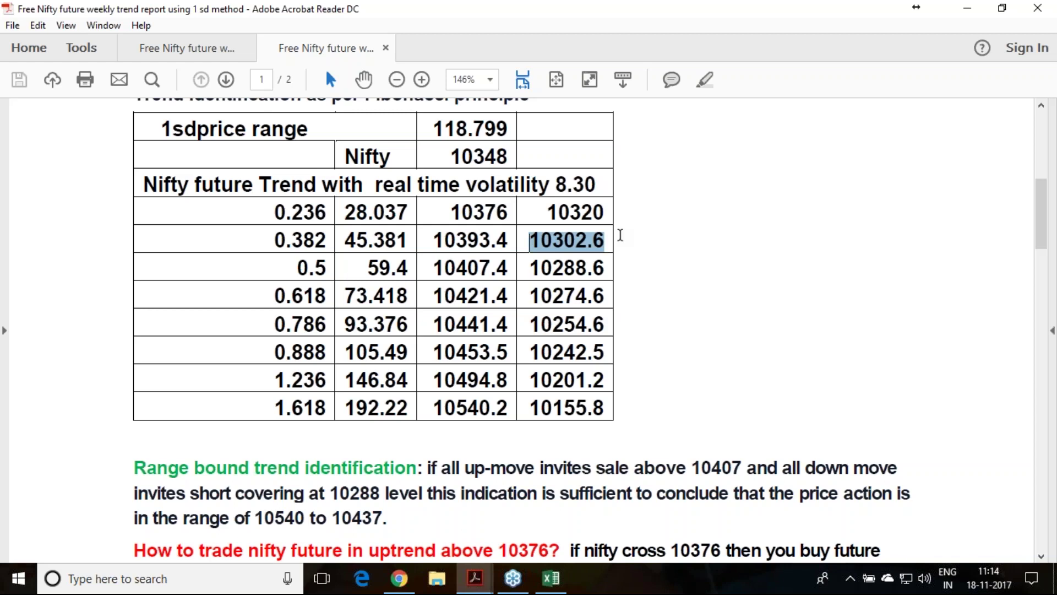
pyautogui.scroll(-2, 528, 330)
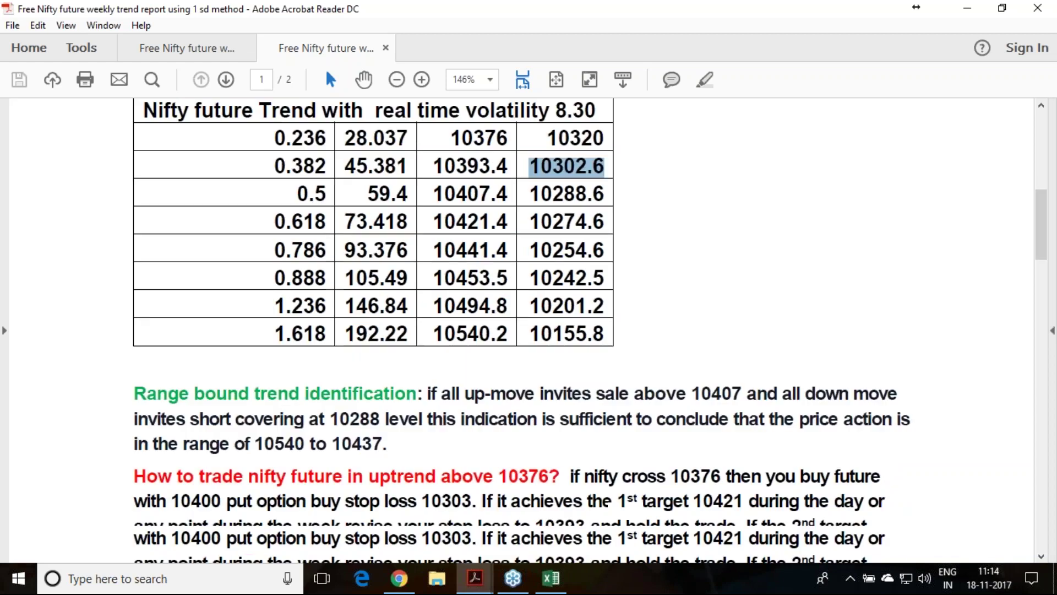
pyautogui.scroll(-5, 529, 331)
pyautogui.scroll(-4, 529, 331)
pyautogui.scroll(-3, 529, 331)
pyautogui.scroll(-3, 861, 404)
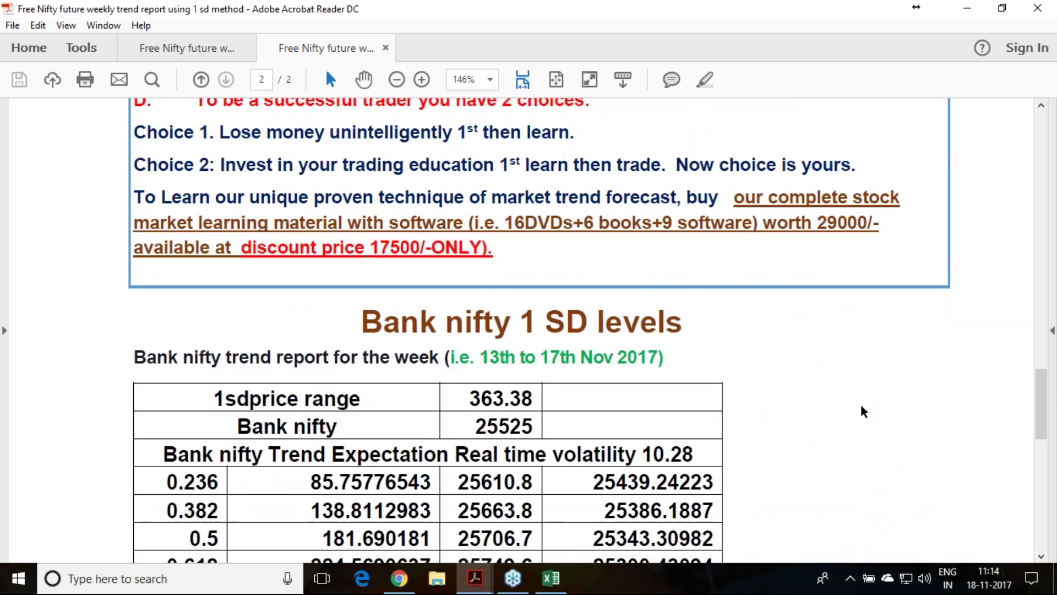
pyautogui.scroll(-2, 861, 404)
pyautogui.moveTo(604, 362)
pyautogui.mouseDown()
pyautogui.moveTo(653, 357)
pyautogui.moveTo(165, 364)
pyautogui.mouseUp()
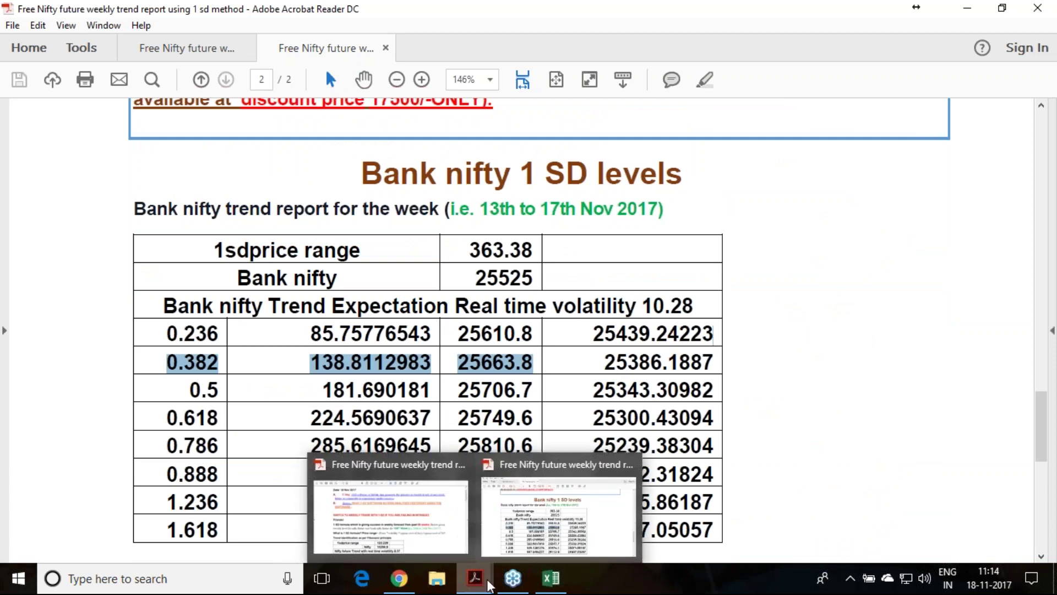
pyautogui.moveTo(551, 579)
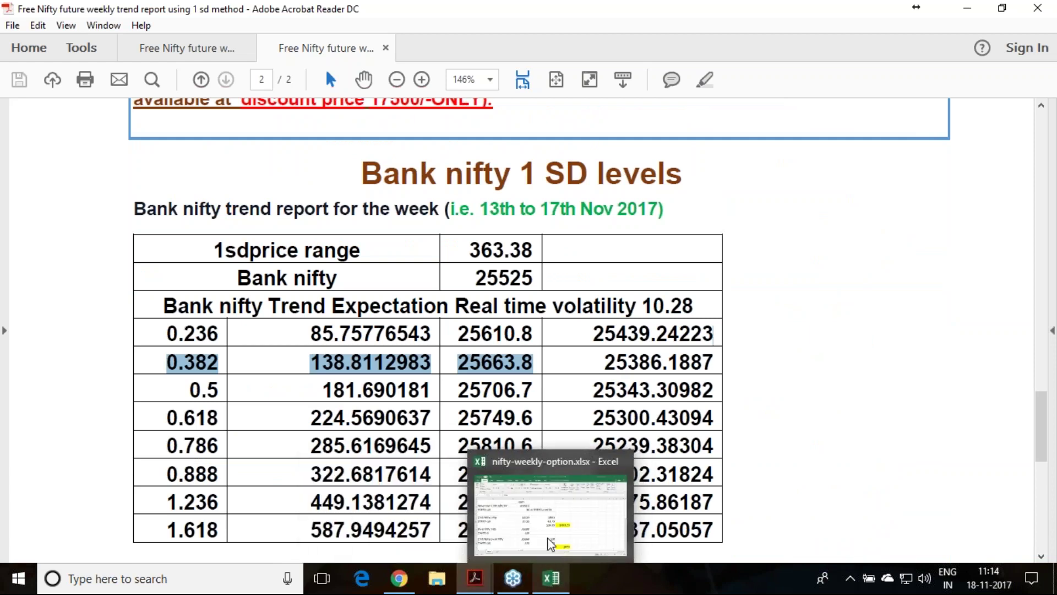
# Step: Check the 1875 Bank nifty result (=D13*75) in E13, then return to the 18 Nov report
pyautogui.click(552, 584)
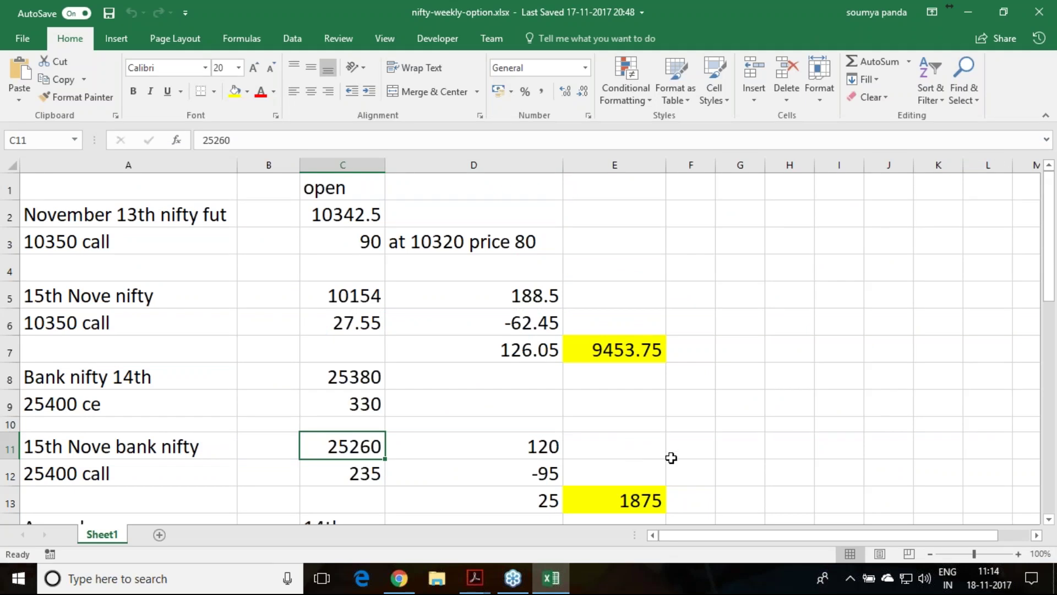
pyautogui.scroll(-1, 671, 458)
pyautogui.click(650, 420)
pyautogui.scroll(1, 734, 485)
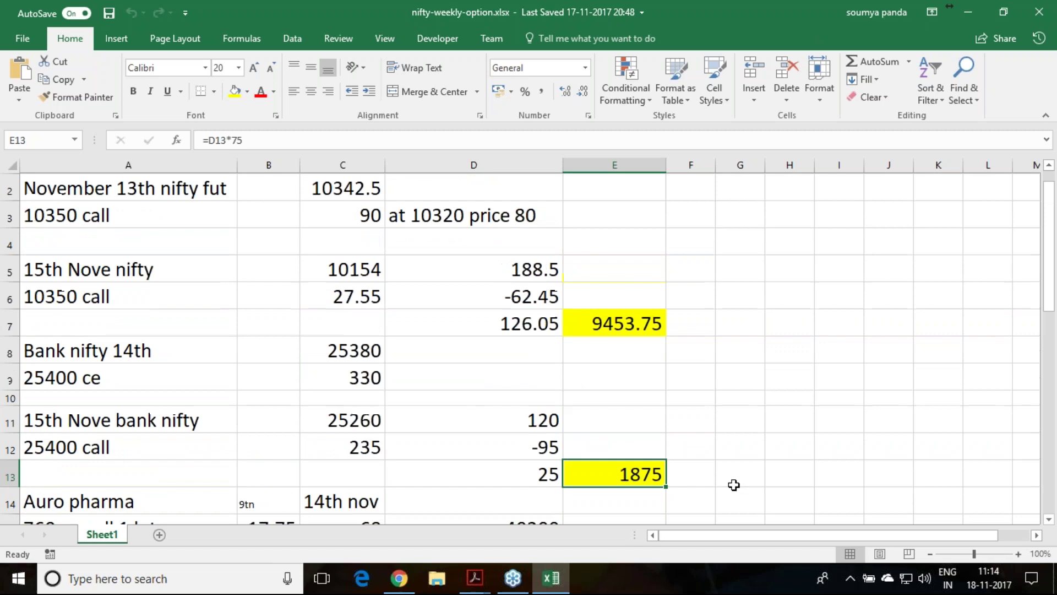
pyautogui.scroll(1, 735, 485)
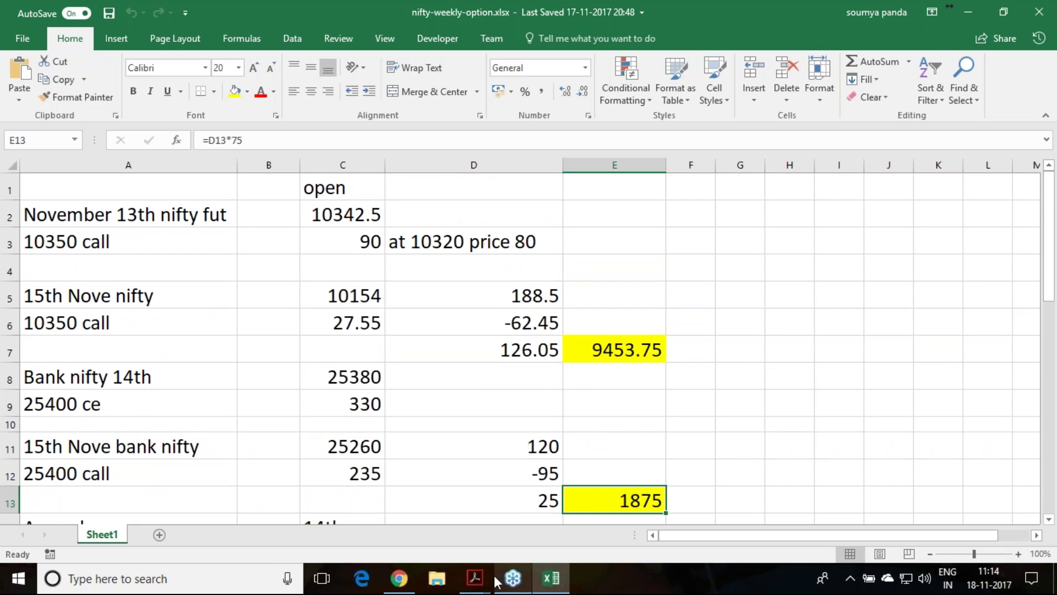
pyautogui.moveTo(475, 578)
pyautogui.click(447, 533)
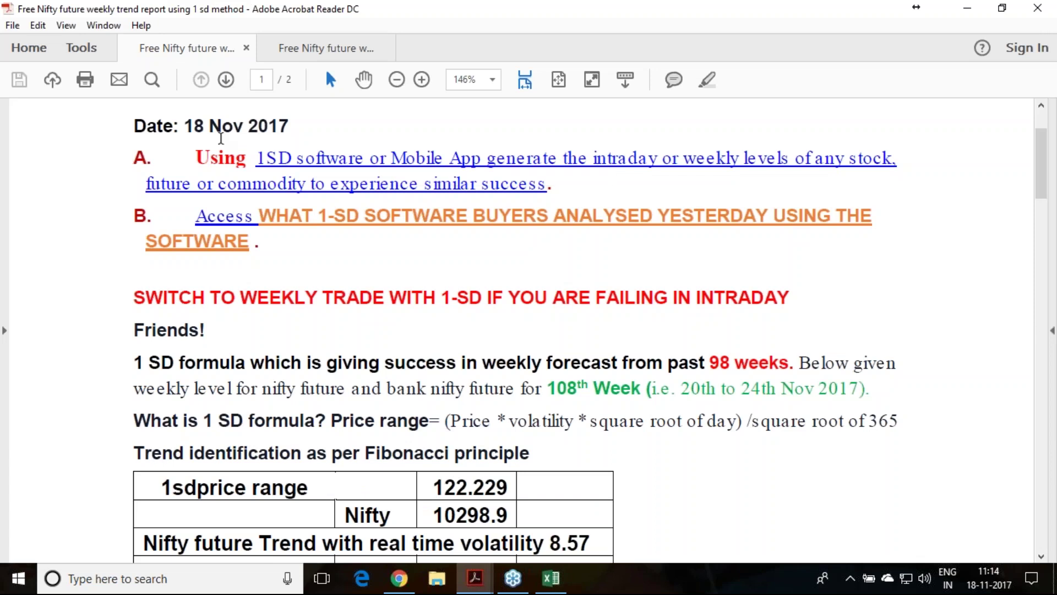
# Step: Highlight the 18 Nov date and 20–24 Nov week, tick 10298.9 and circle 8.57
pyautogui.moveTo(184, 127); pyautogui.dragTo(244, 127)
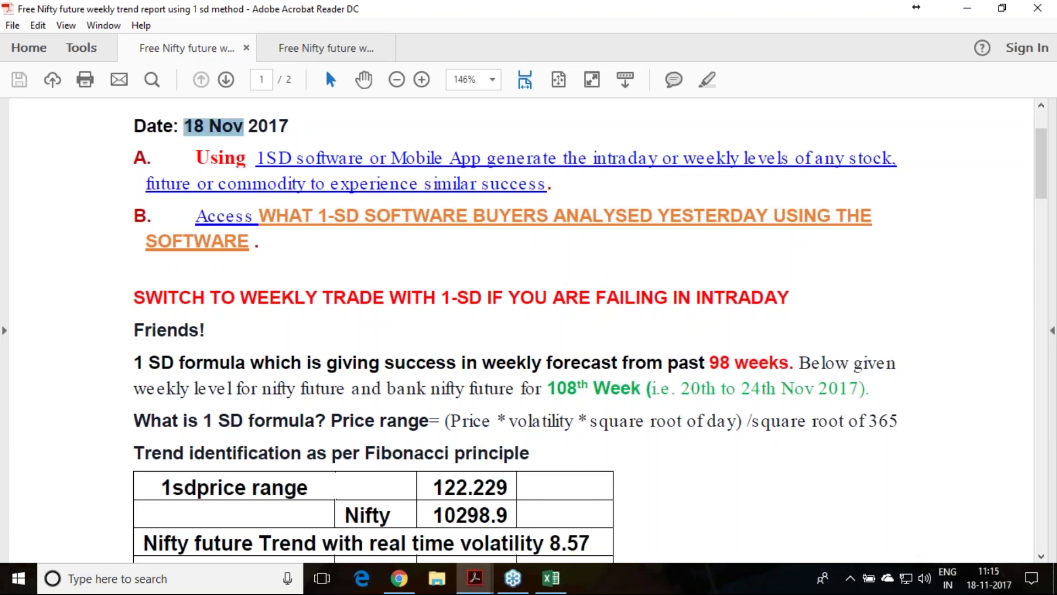
pyautogui.moveTo(680, 389); pyautogui.dragTo(860, 388)
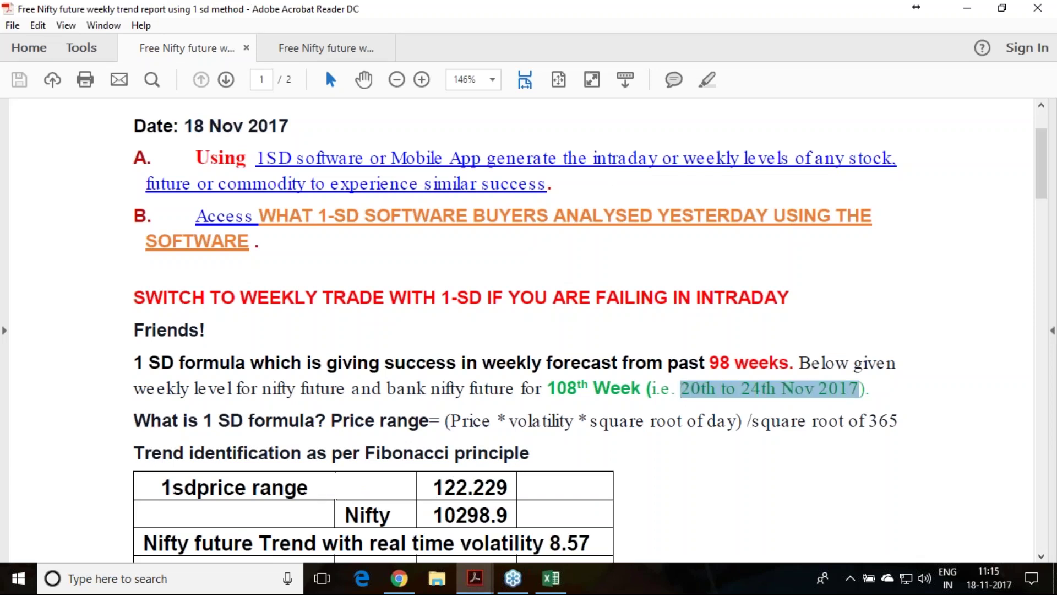
pyautogui.scroll(-3, 665, 287)
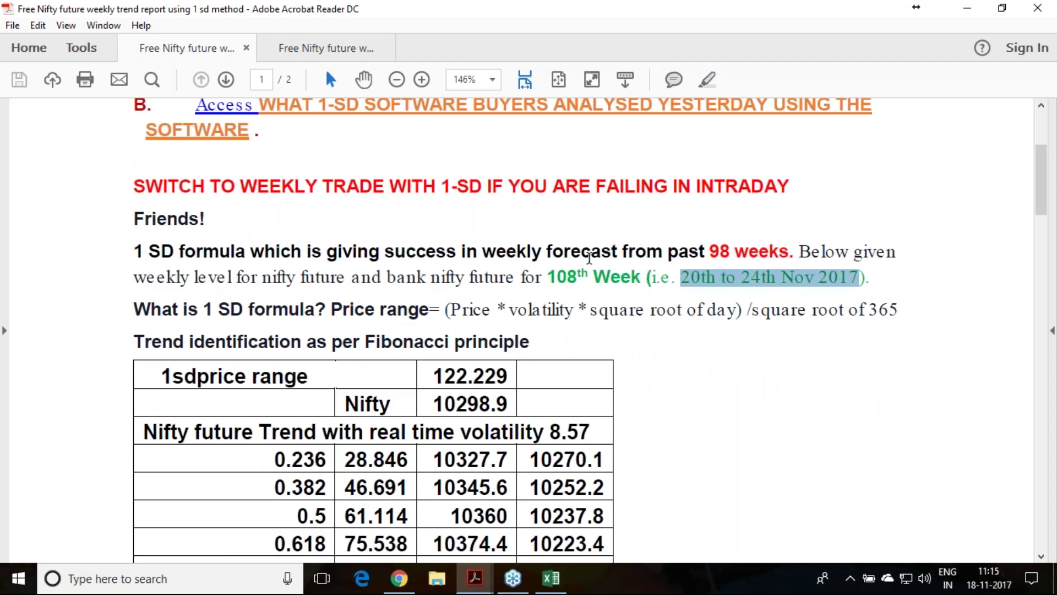
pyautogui.scroll(-2, 596, 256)
pyautogui.scroll(-3, 609, 248)
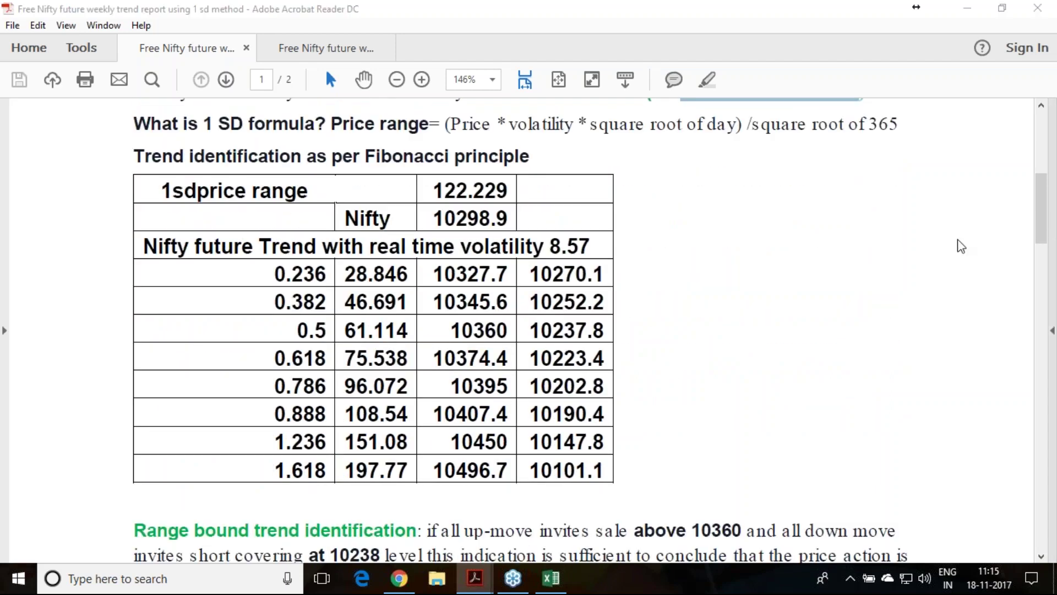
pyautogui.moveTo(510, 214); pyautogui.dragTo(539, 204)
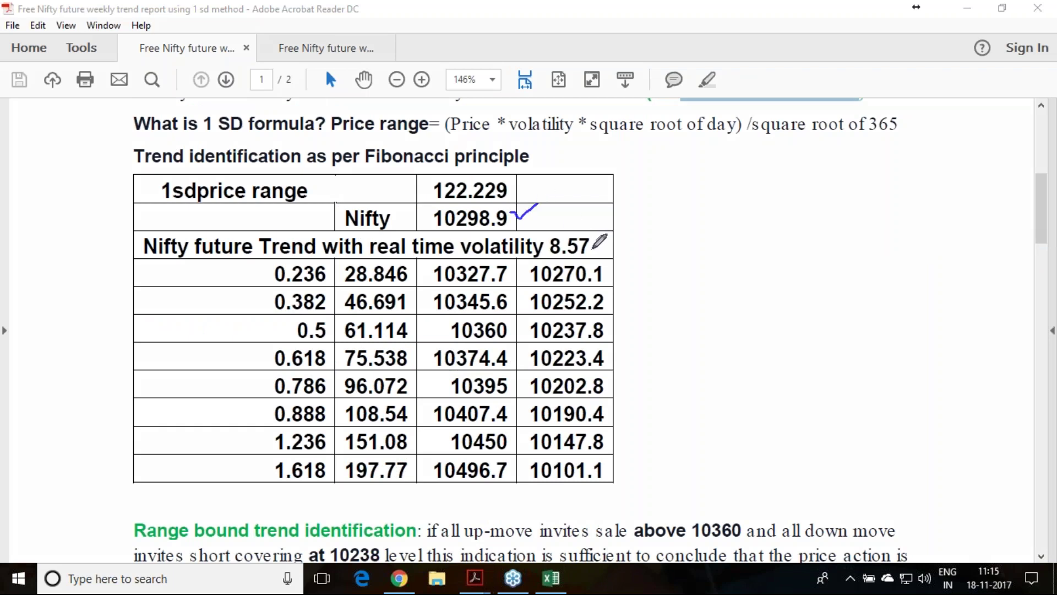
pyautogui.moveTo(614, 253)
pyautogui.mouseDown()
pyautogui.moveTo(563, 256)
pyautogui.moveTo(598, 246)
pyautogui.mouseUp()
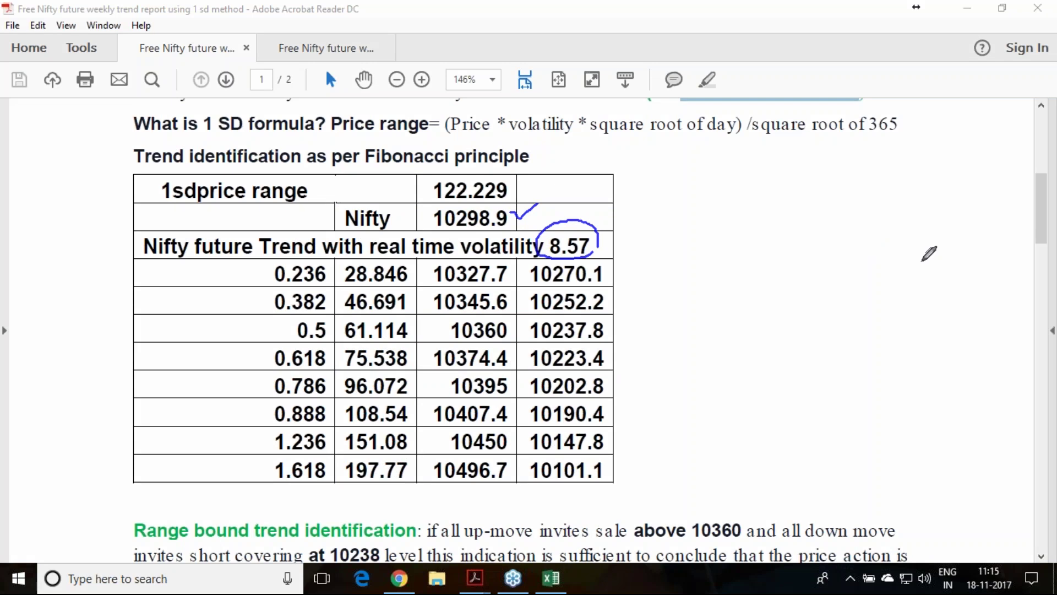
# Step: Underline the volatility formula, arrow 10327.7 and 10270.1, and tick the 0.236/0.382 rows
pyautogui.moveTo(446, 137); pyautogui.dragTo(713, 139)
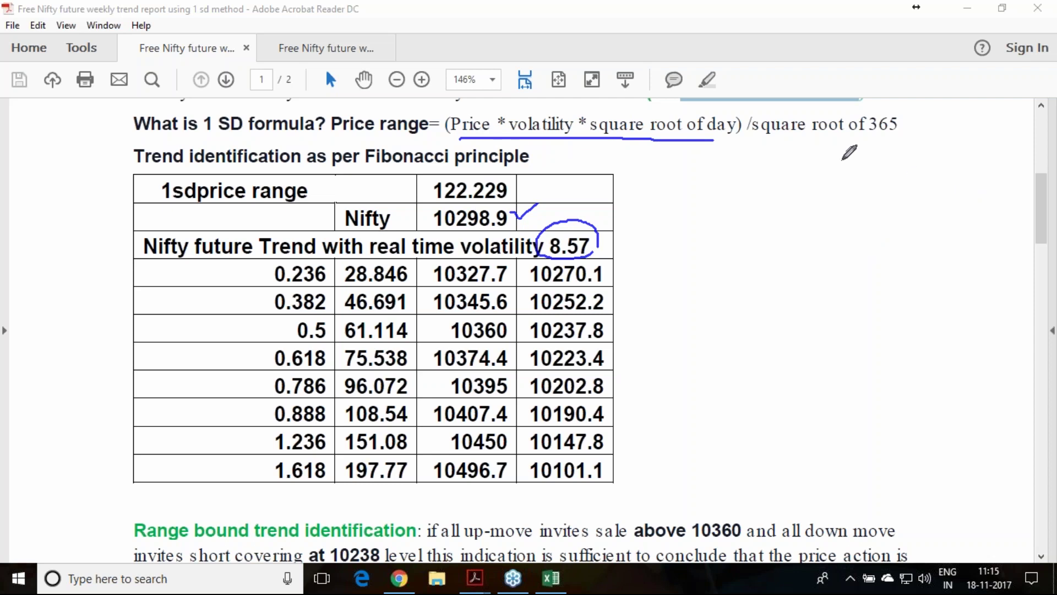
pyautogui.moveTo(760, 140); pyautogui.dragTo(881, 139)
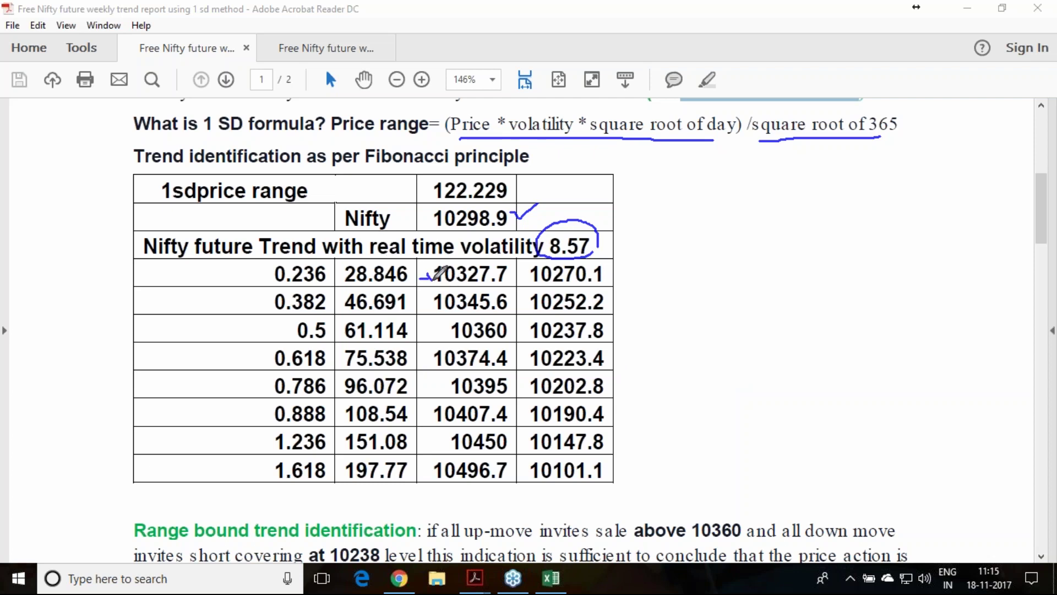
pyautogui.moveTo(421, 285); pyautogui.dragTo(434, 277)
pyautogui.moveTo(523, 282)
pyautogui.mouseDown()
pyautogui.moveTo(542, 281)
pyautogui.moveTo(530, 287)
pyautogui.mouseUp()
pyautogui.moveTo(328, 272)
pyautogui.mouseDown()
pyautogui.moveTo(335, 265)
pyautogui.moveTo(346, 289)
pyautogui.mouseUp()
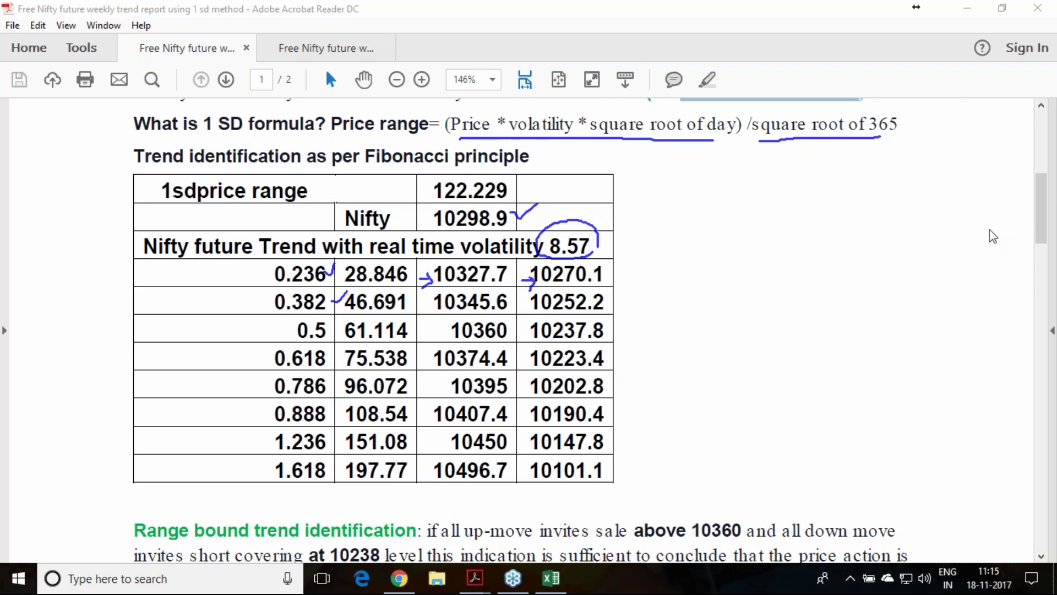
pyautogui.scroll(-5, 732, 307)
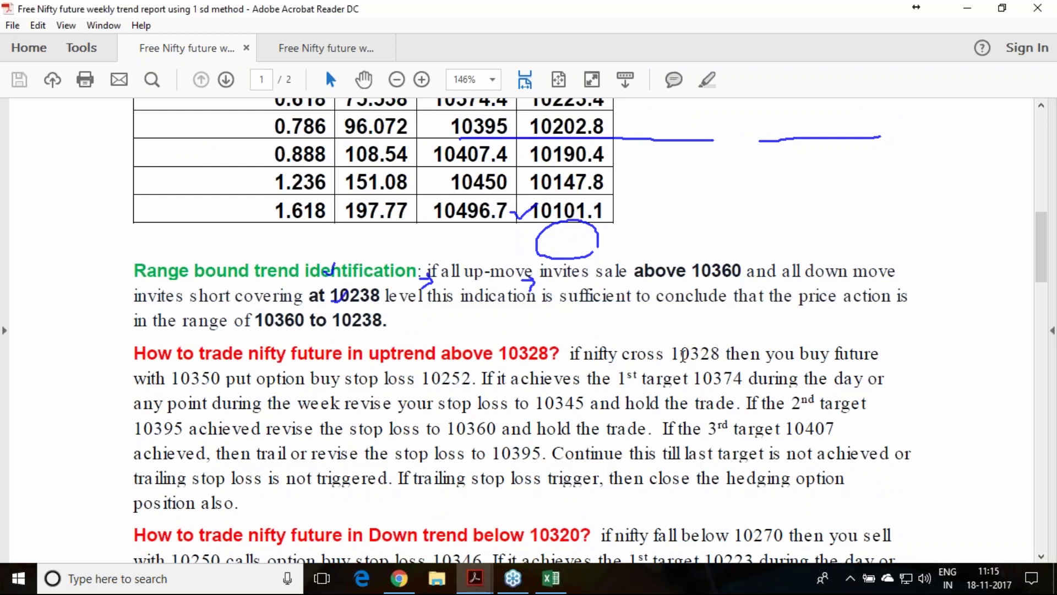
pyautogui.doubleClick(682, 353)
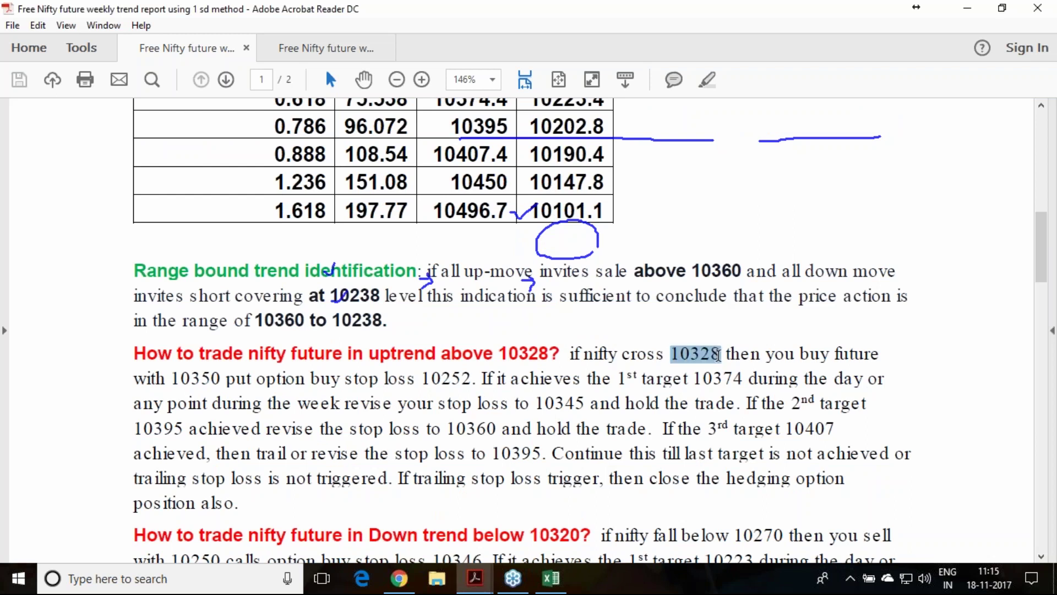
pyautogui.moveTo(721, 354); pyautogui.dragTo(820, 356)
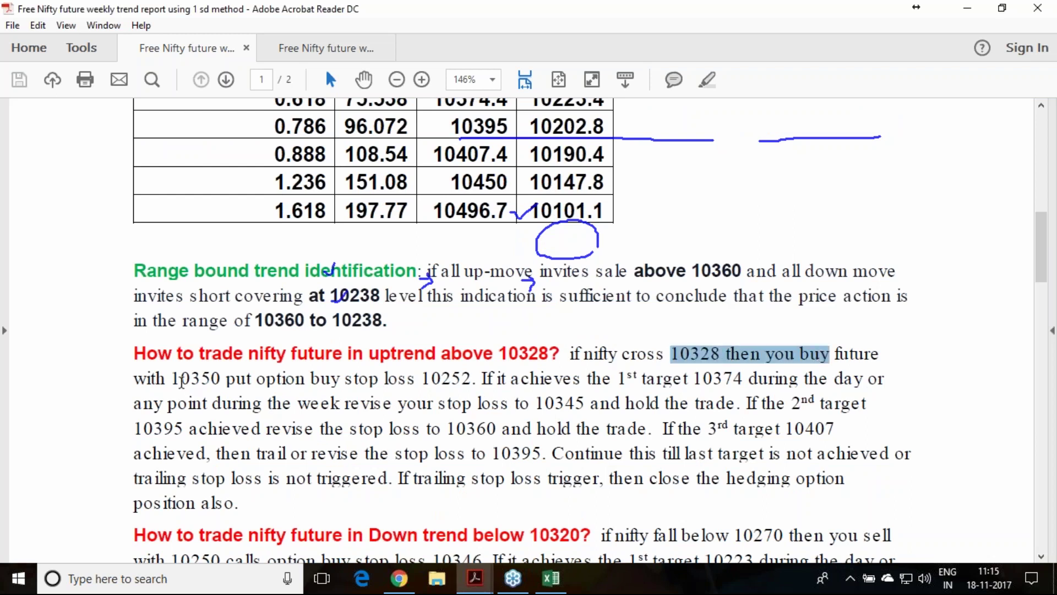
pyautogui.click(176, 381)
pyautogui.moveTo(172, 380); pyautogui.dragTo(223, 379)
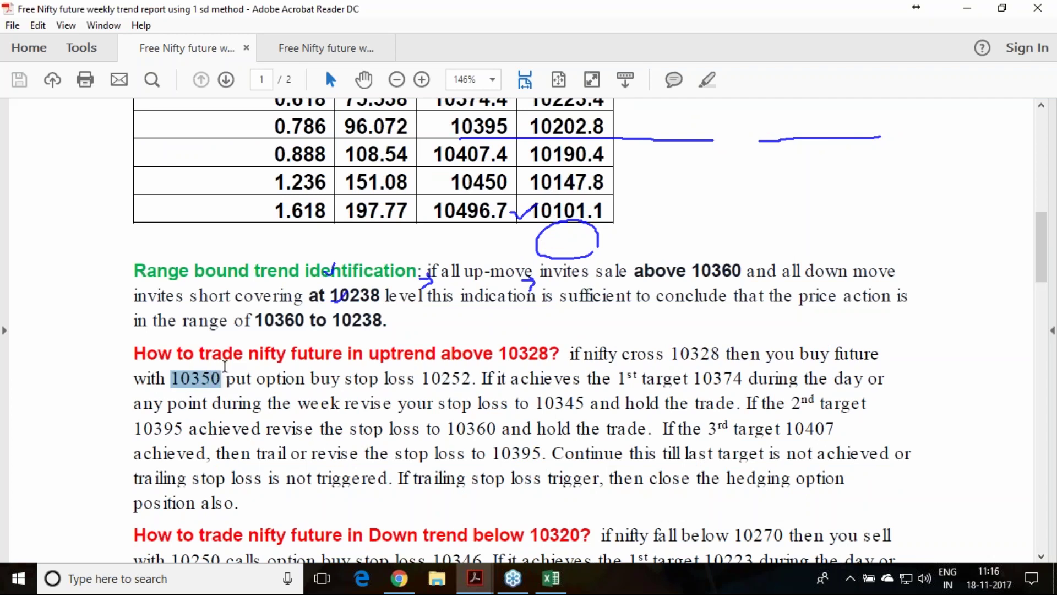
pyautogui.scroll(3, 496, 359)
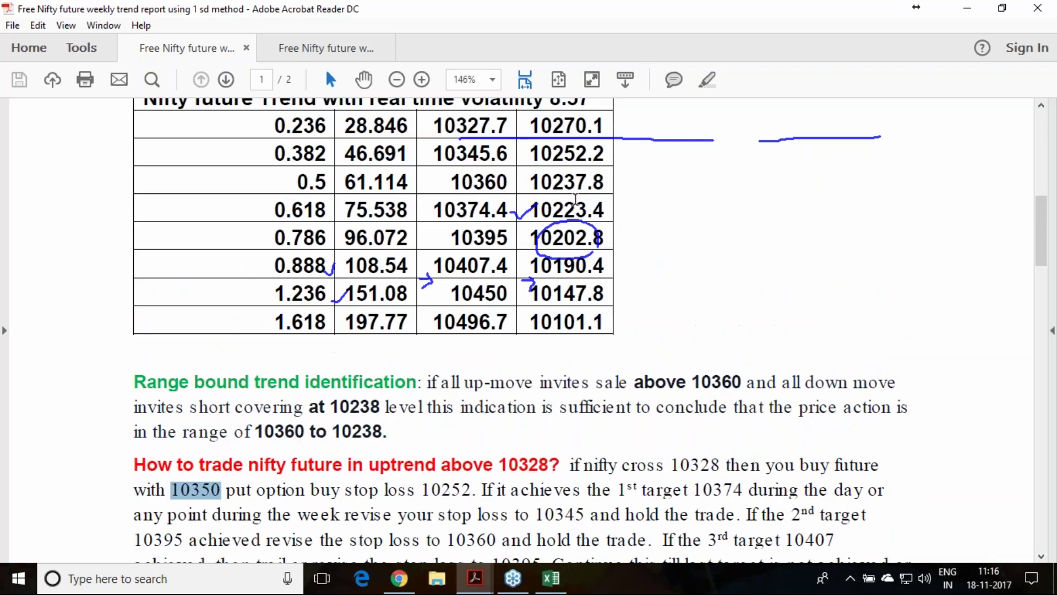
pyautogui.moveTo(529, 153); pyautogui.dragTo(593, 154)
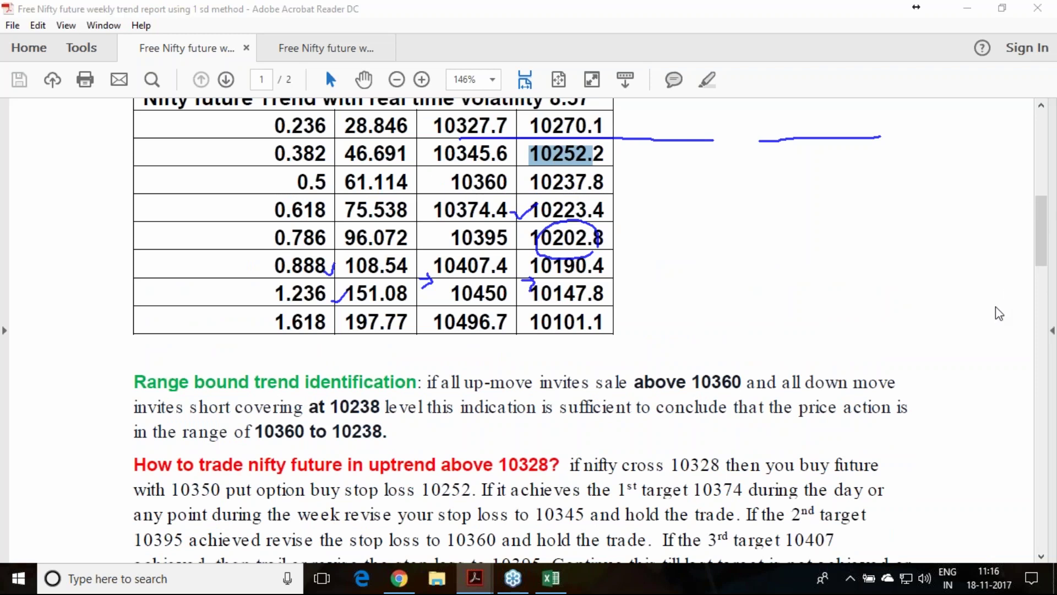
pyautogui.press('e')
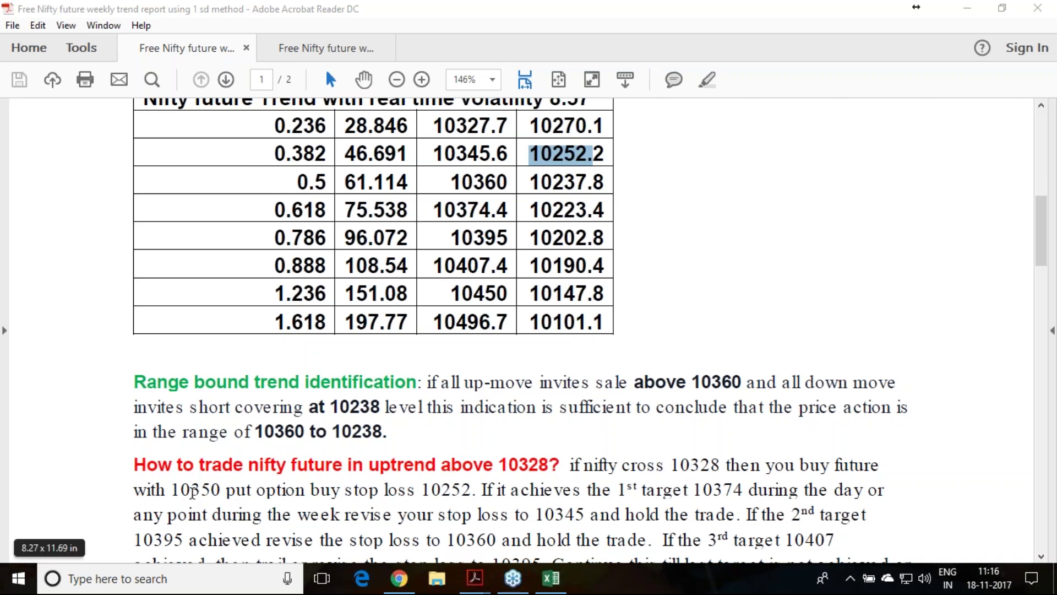
pyautogui.moveTo(192, 491); pyautogui.dragTo(217, 490)
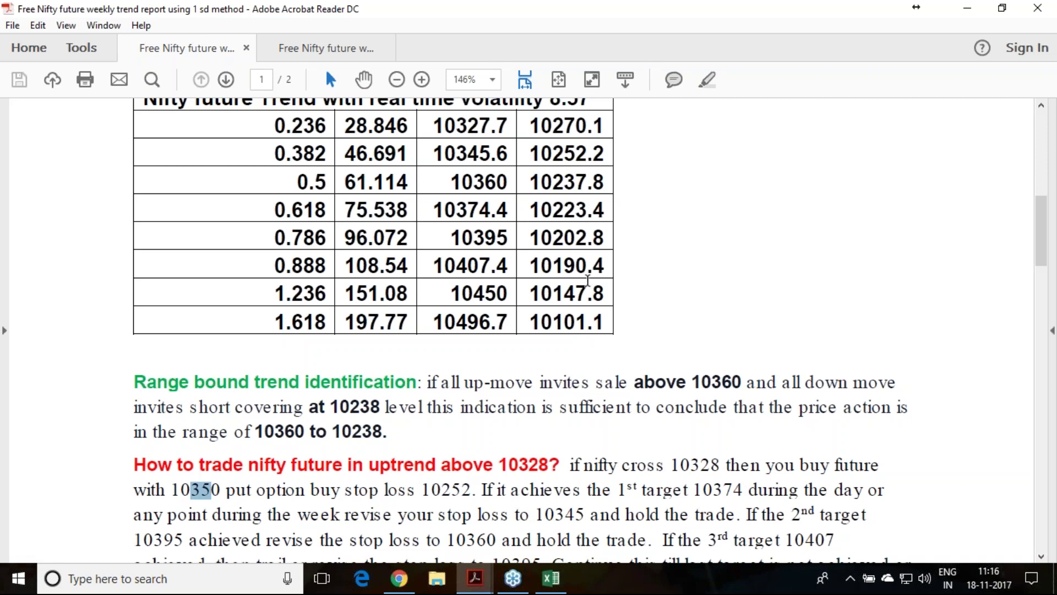
pyautogui.moveTo(528, 154); pyautogui.dragTo(626, 151)
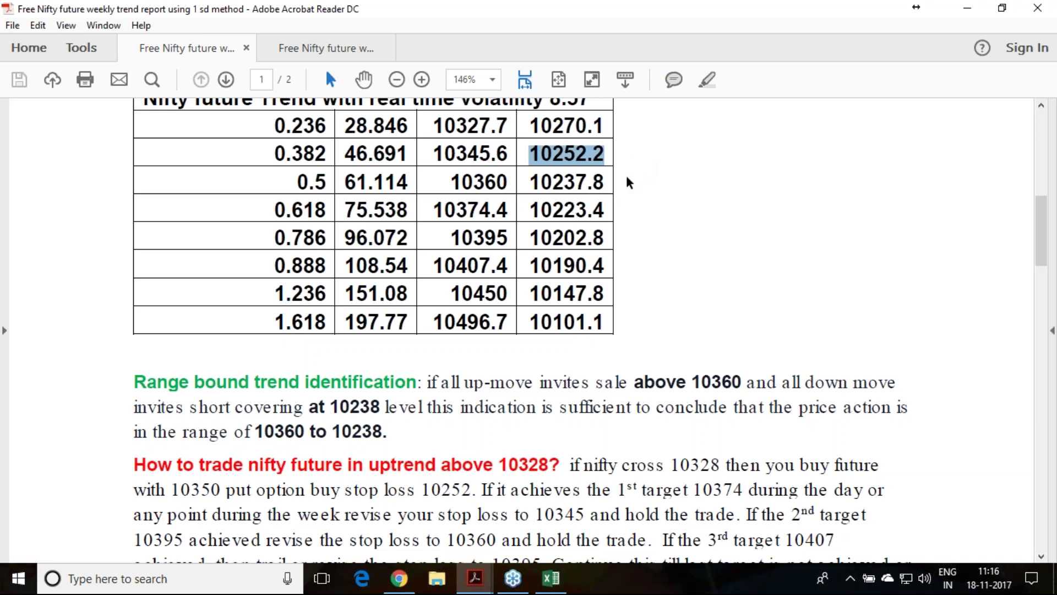
pyautogui.scroll(-1, 632, 447)
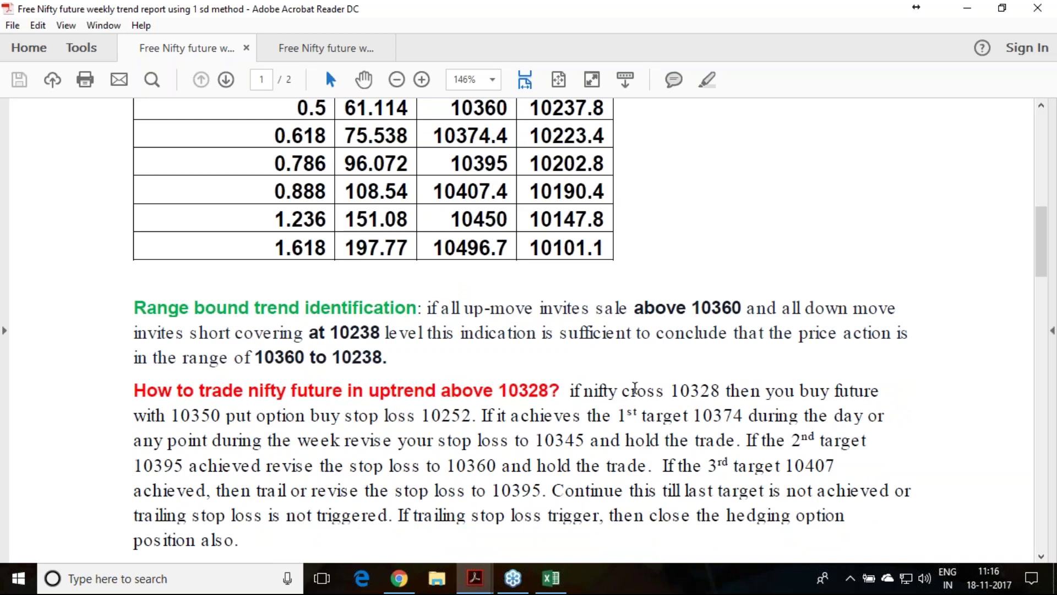
pyautogui.scroll(-2, 653, 387)
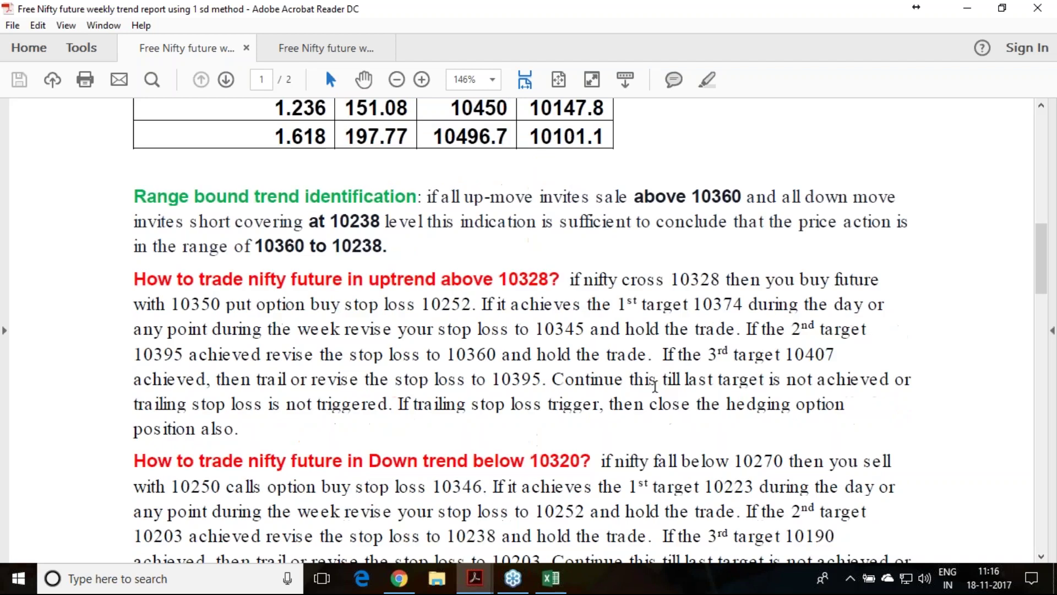
pyautogui.scroll(-2, 364, 362)
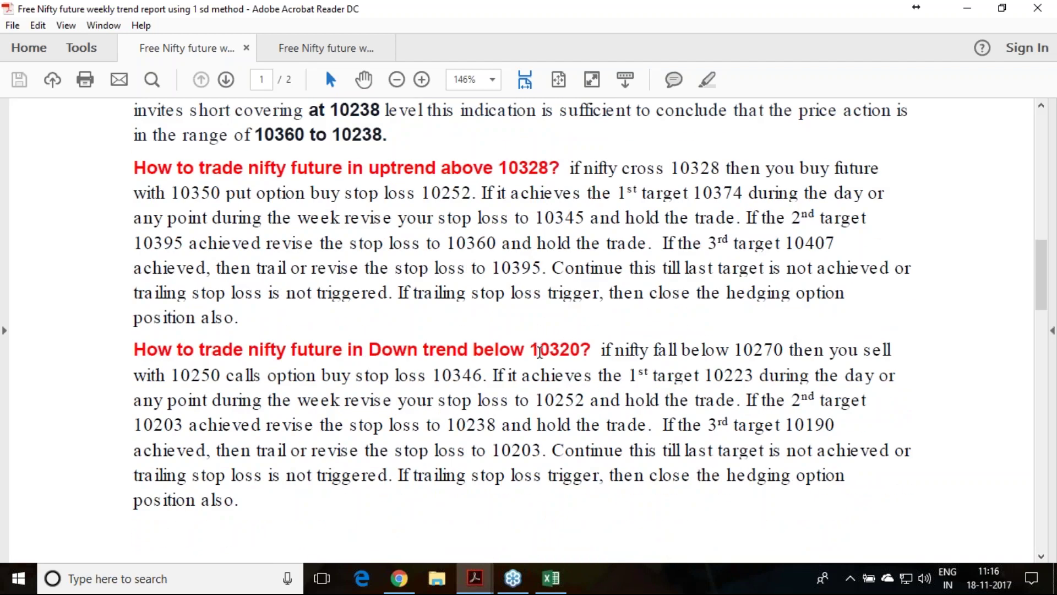
pyautogui.scroll(2, 555, 357)
pyautogui.scroll(1, 557, 361)
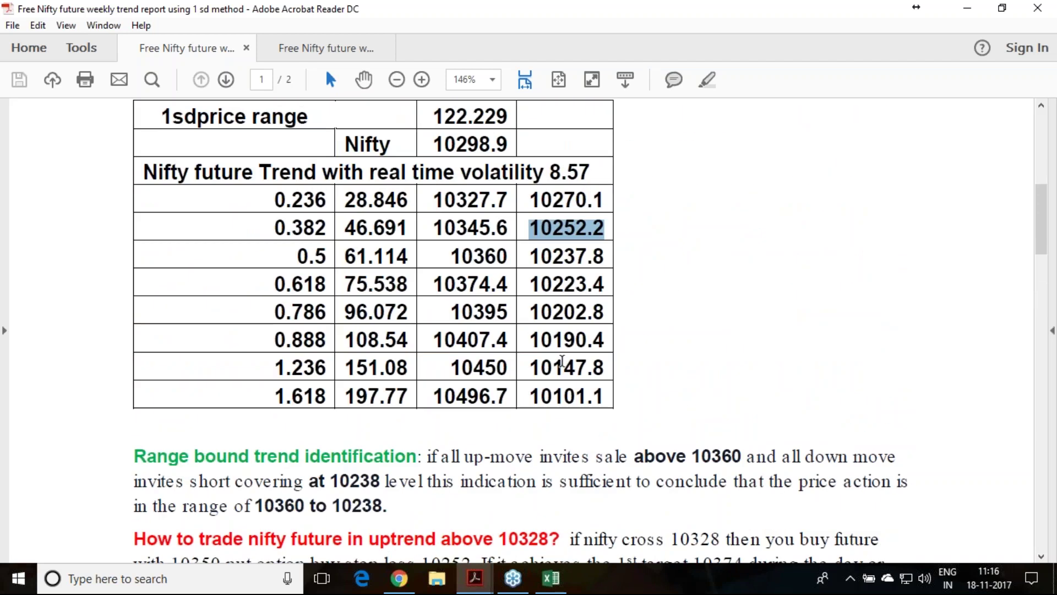
pyautogui.scroll(-1, 557, 361)
pyautogui.scroll(1, 544, 351)
pyautogui.scroll(4, 545, 350)
pyautogui.scroll(2, 537, 357)
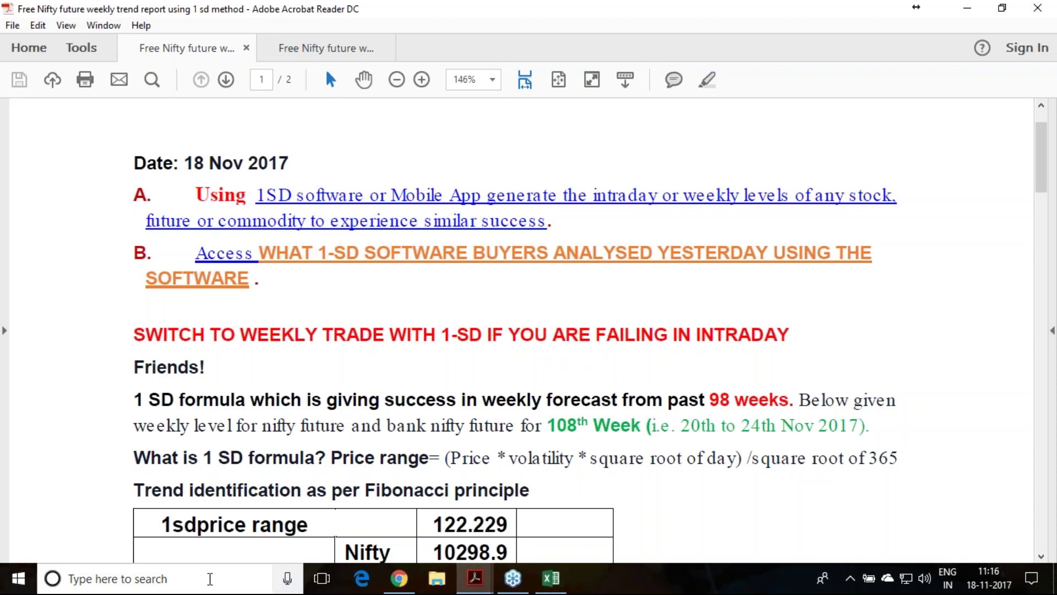
# Step: Search for 'word' from the taskbar and launch Word 2016
pyautogui.click(210, 581)
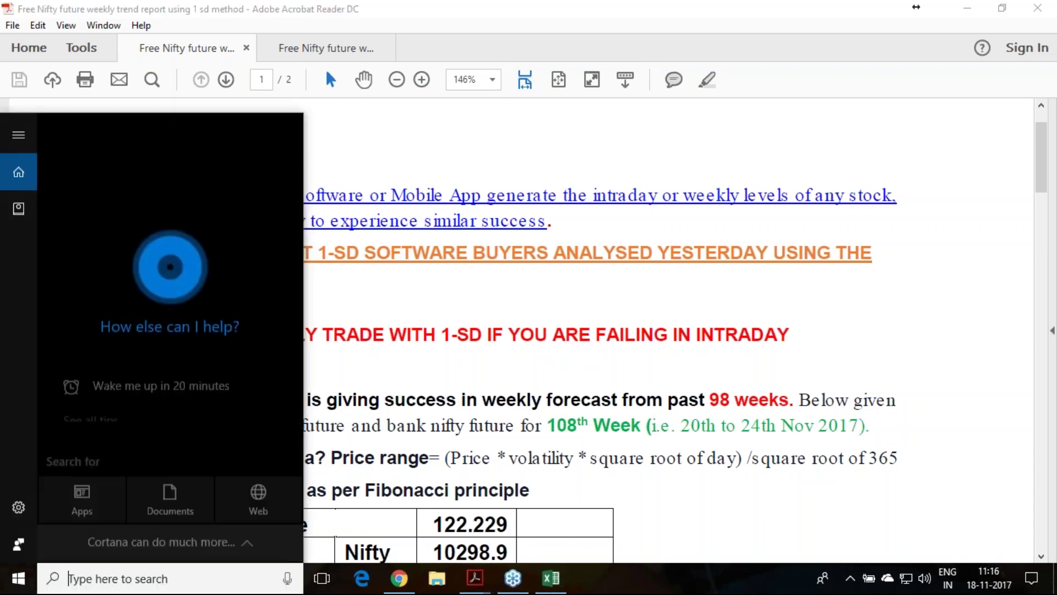
pyautogui.write('ww')
pyautogui.press('BackSpace')
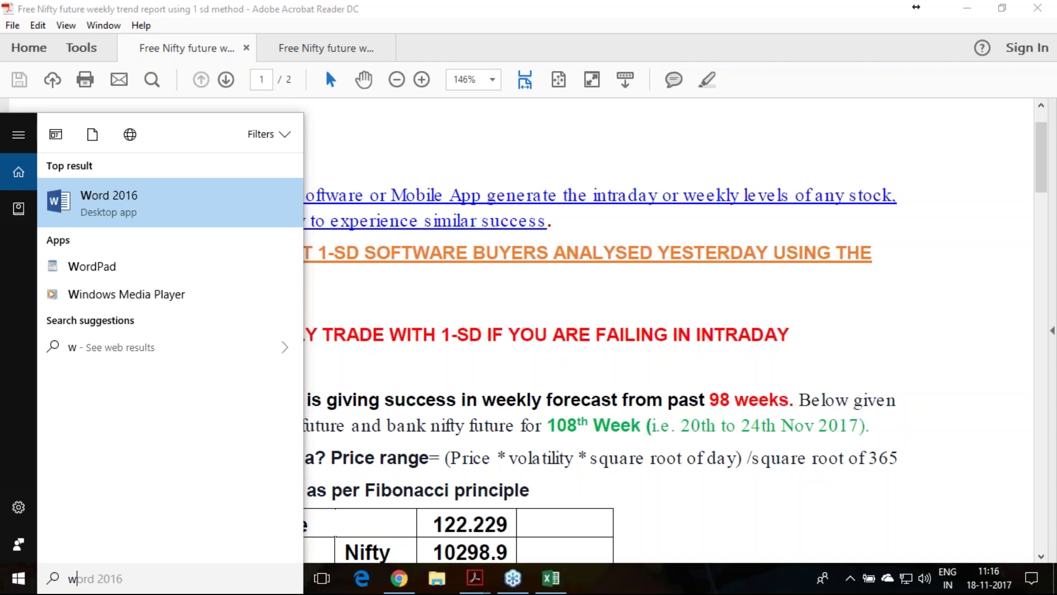
pyautogui.click(124, 207)
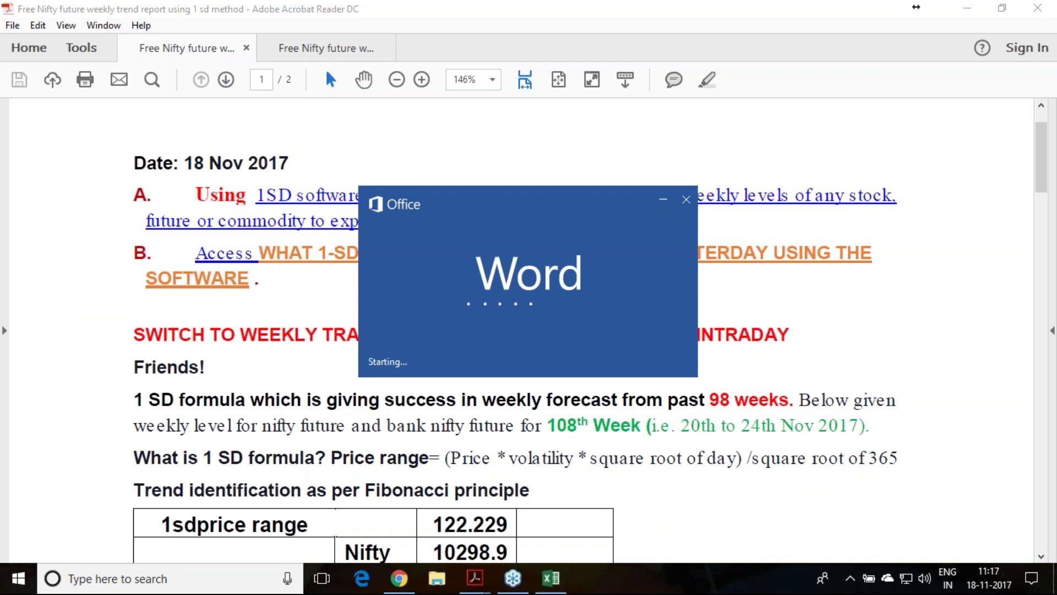
pyautogui.scroll(-3, 559, 539)
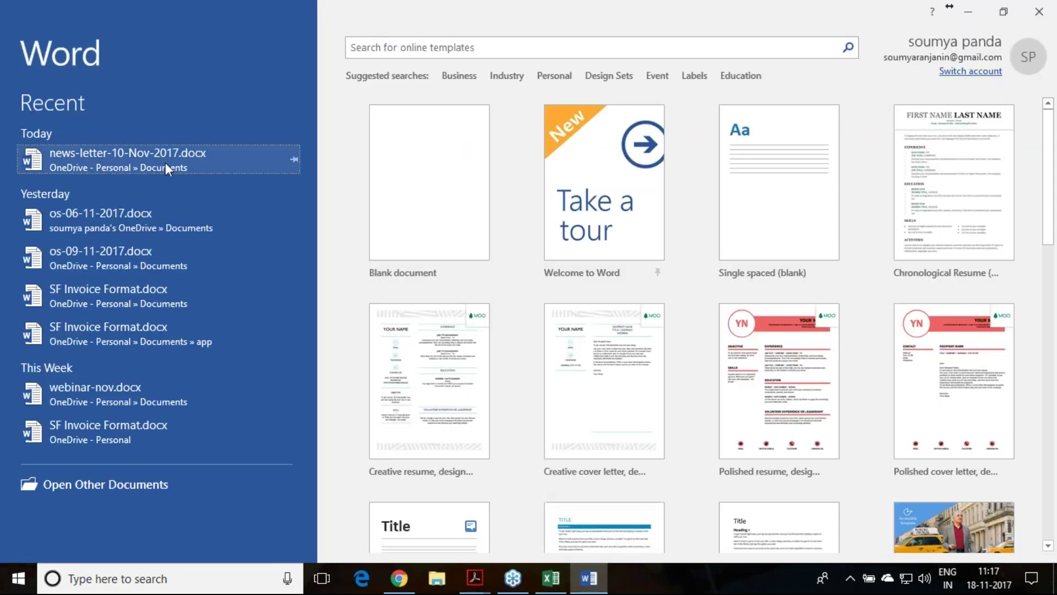
# Step: Open news-letter-10-Nov-2017.docx and change the Down trend heading from 10320 to 10270
pyautogui.click(166, 163)
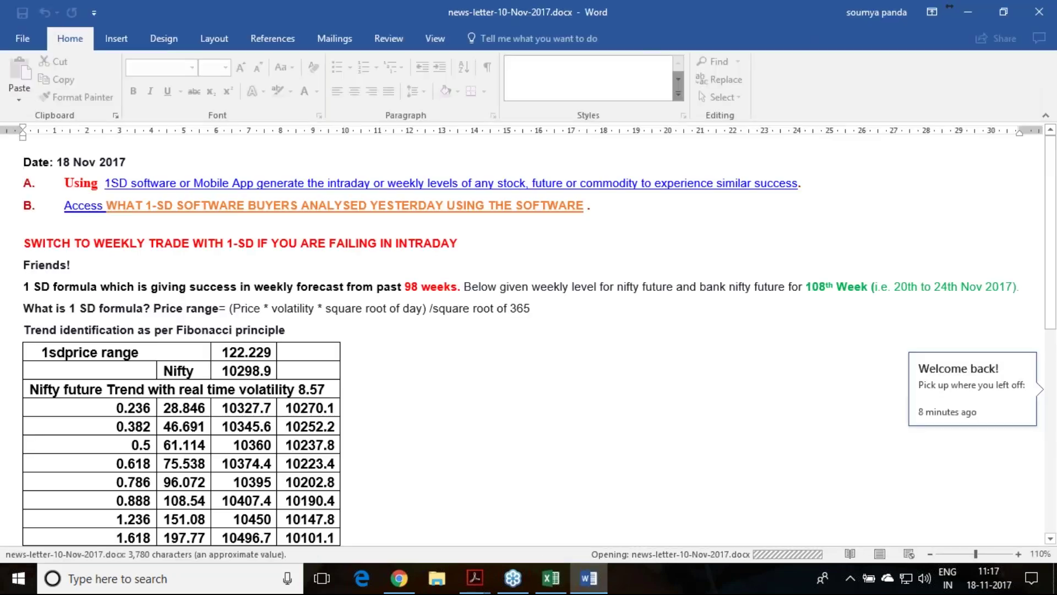
pyautogui.scroll(-2, 289, 456)
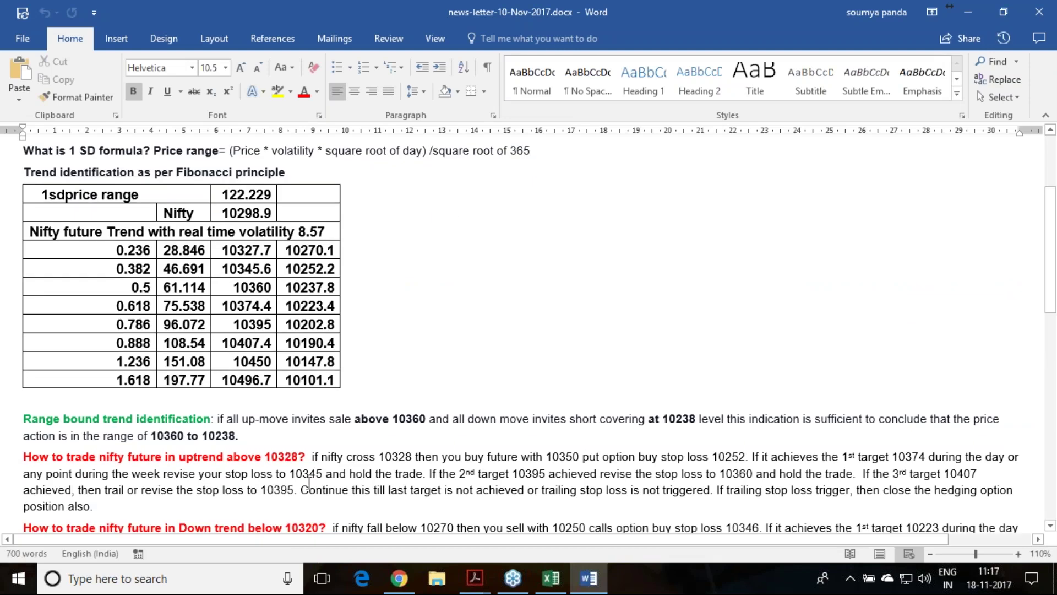
pyautogui.click(321, 527)
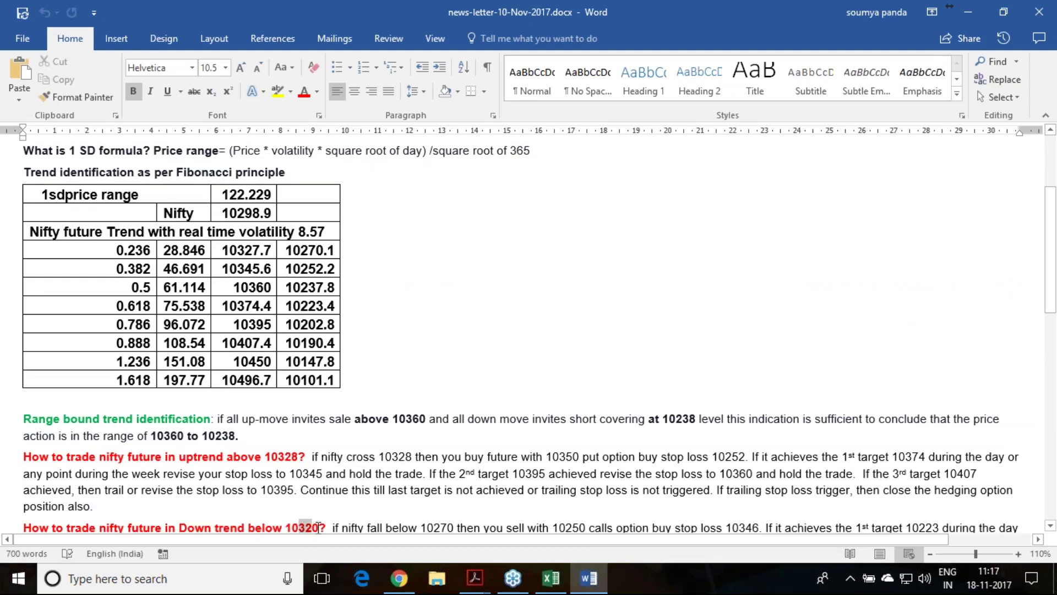
pyautogui.press('BackSpace')
pyautogui.press('BackSpace')
pyautogui.press('BackSpace')
pyautogui.write('270')
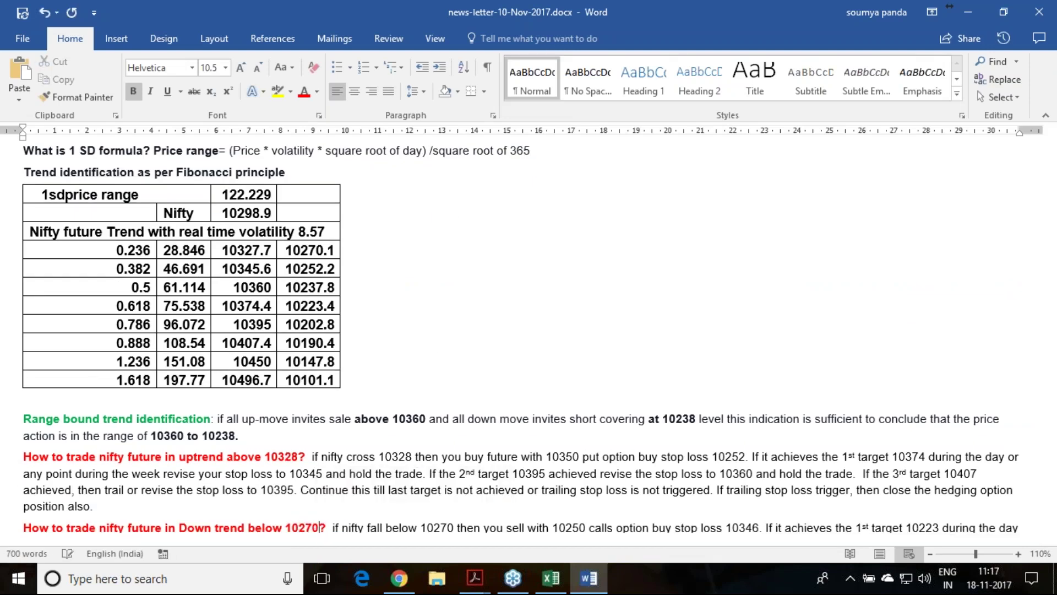
pyautogui.scroll(-3, 542, 416)
pyautogui.scroll(-1, 539, 421)
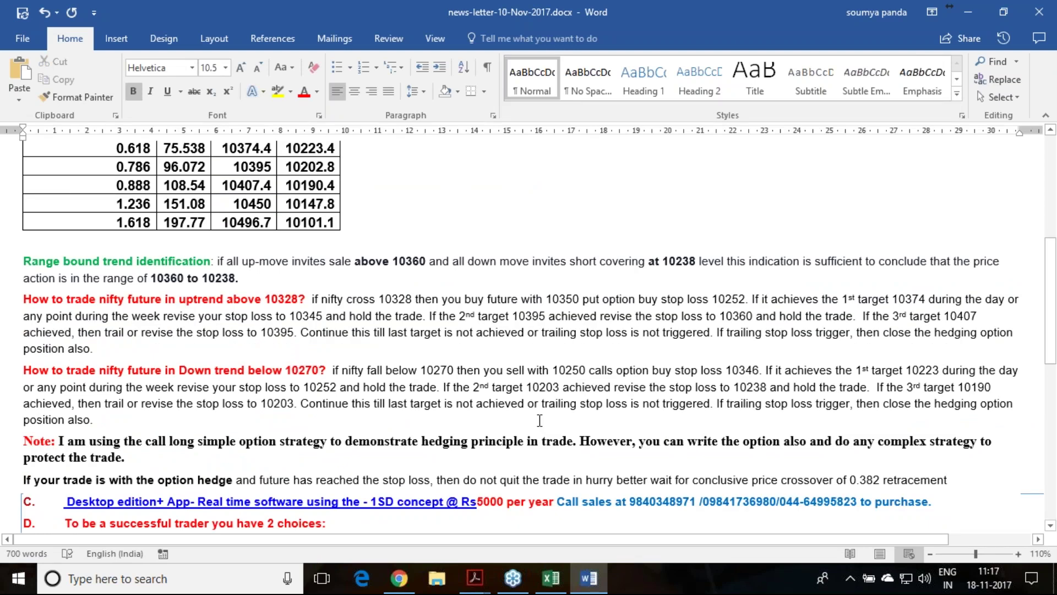
pyautogui.scroll(3, 478, 416)
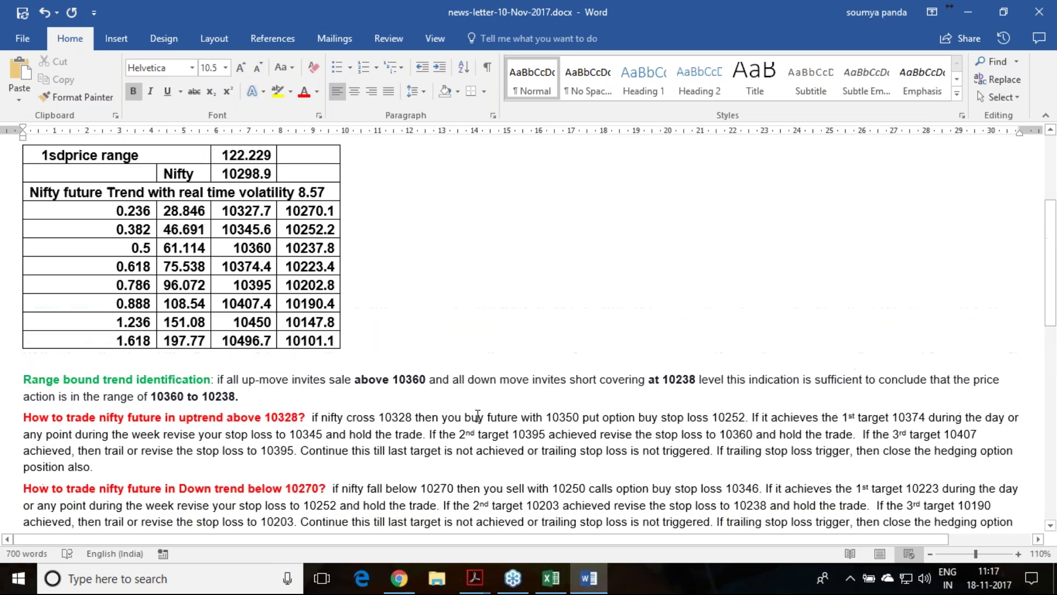
pyautogui.moveTo(248, 190)
pyautogui.scroll(-4, 559, 336)
# Step: Select the figures 10250 and 10270 in the Down trend paragraph
pyautogui.moveTo(552, 331); pyautogui.dragTo(584, 331)
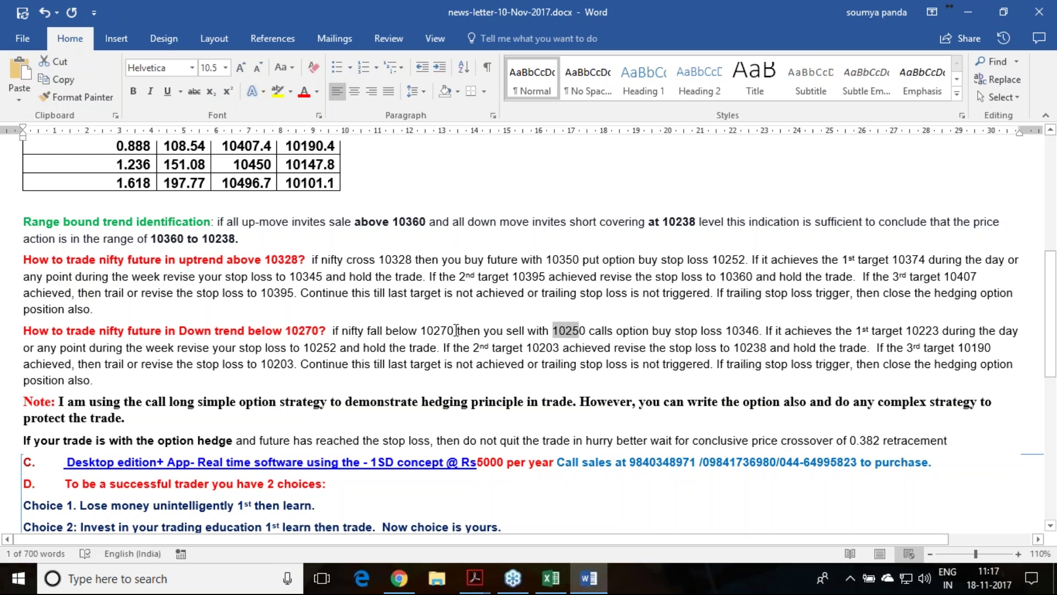
pyautogui.moveTo(423, 332); pyautogui.dragTo(456, 332)
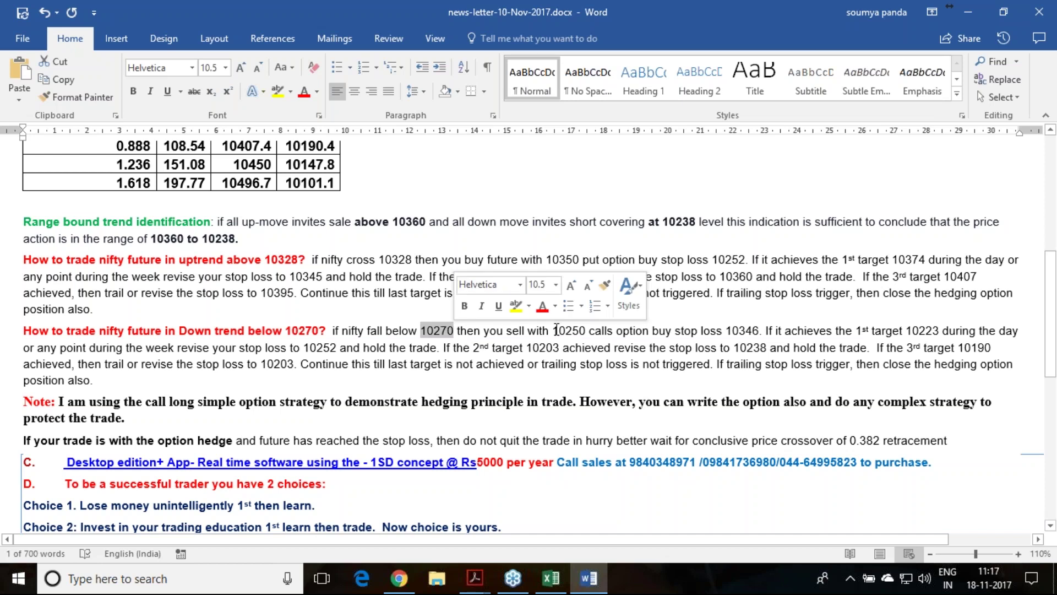
pyautogui.click(557, 331)
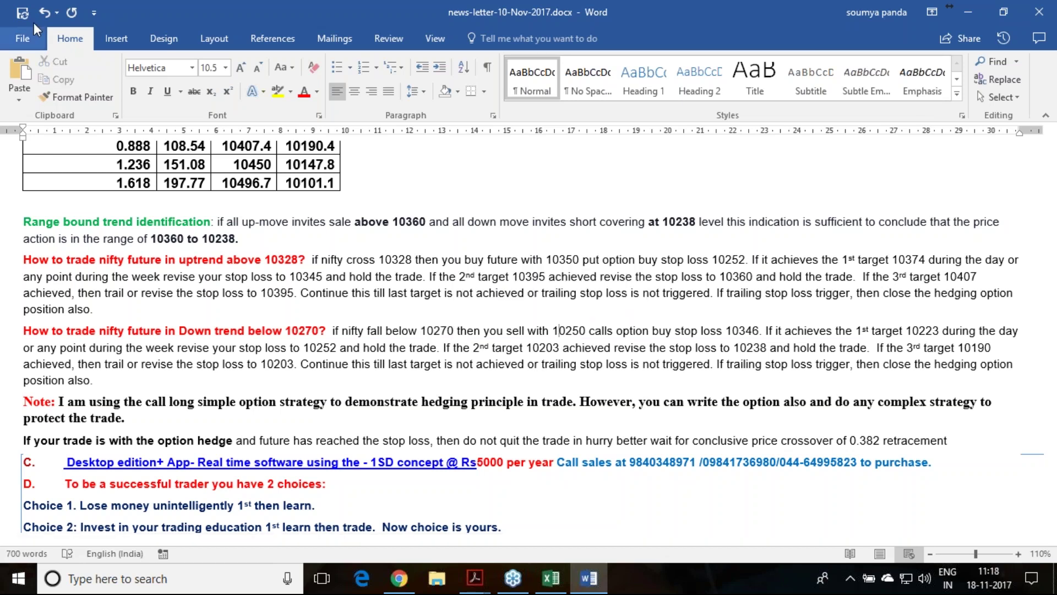
pyautogui.click(23, 11)
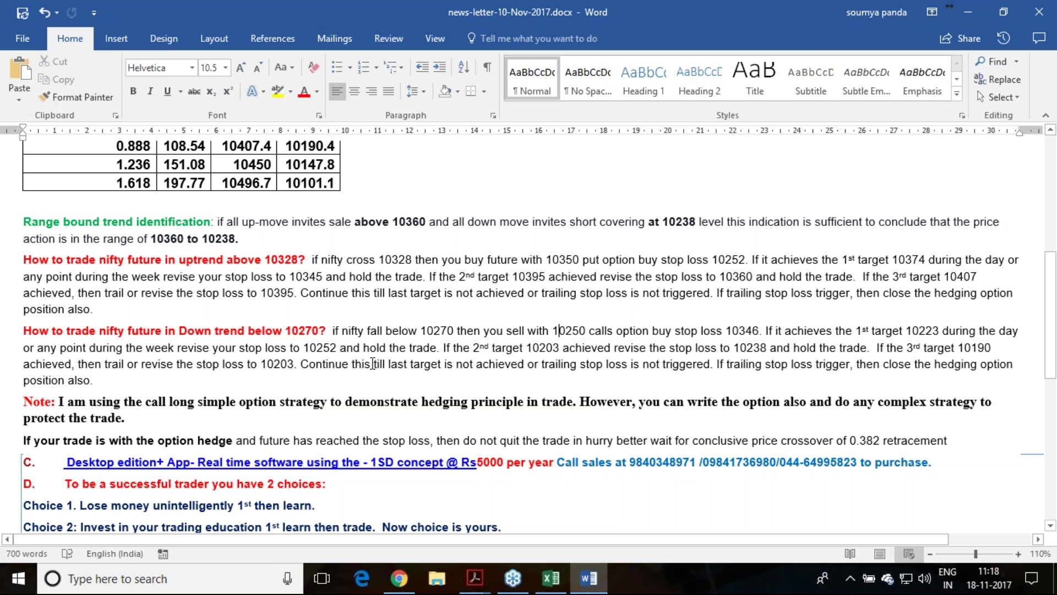
pyautogui.scroll(3, 373, 363)
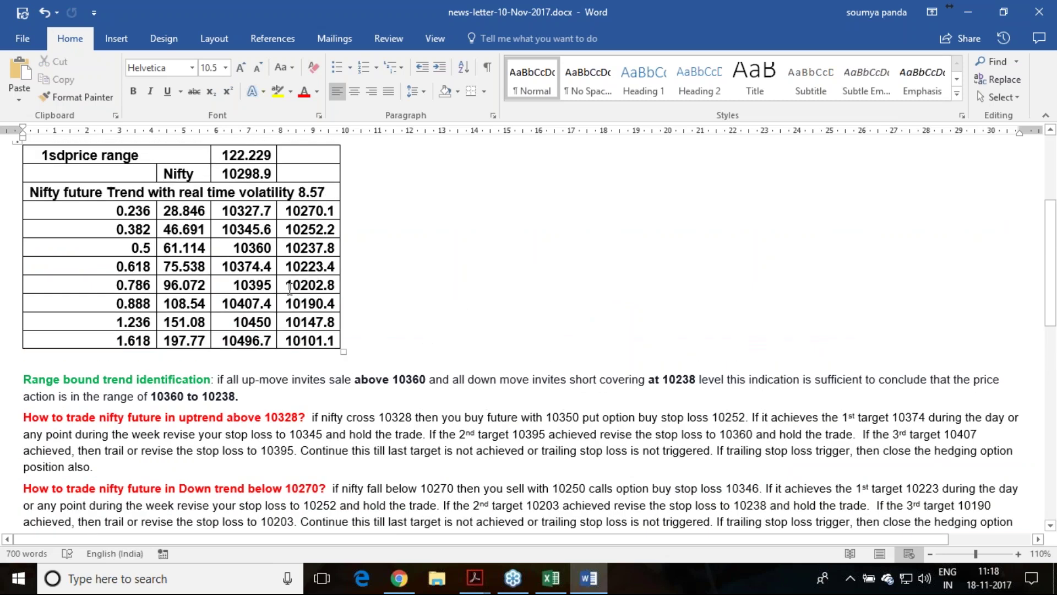
pyautogui.doubleClick(287, 266)
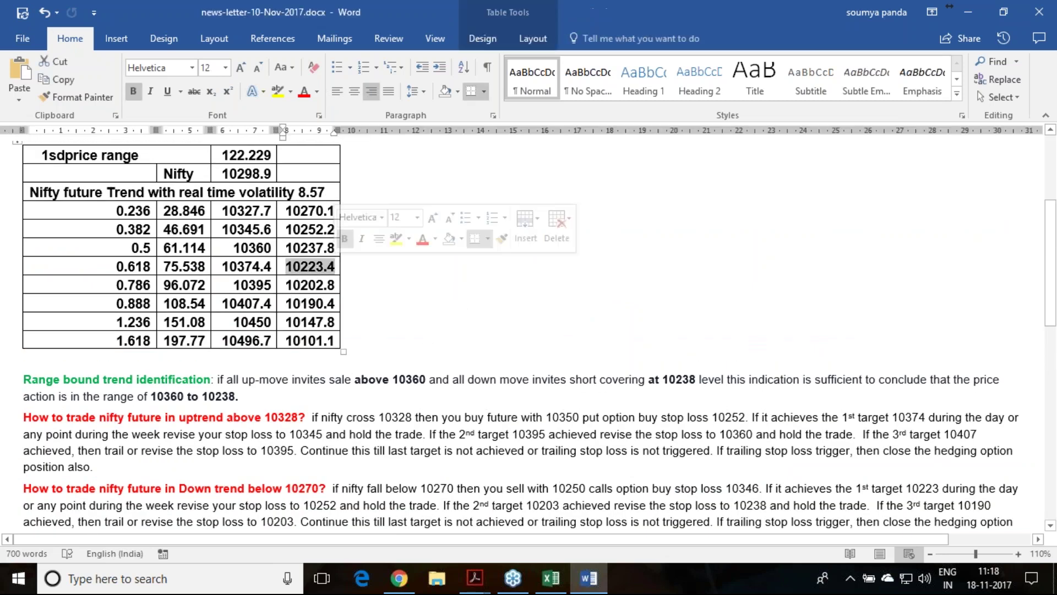
pyautogui.doubleClick(287, 229)
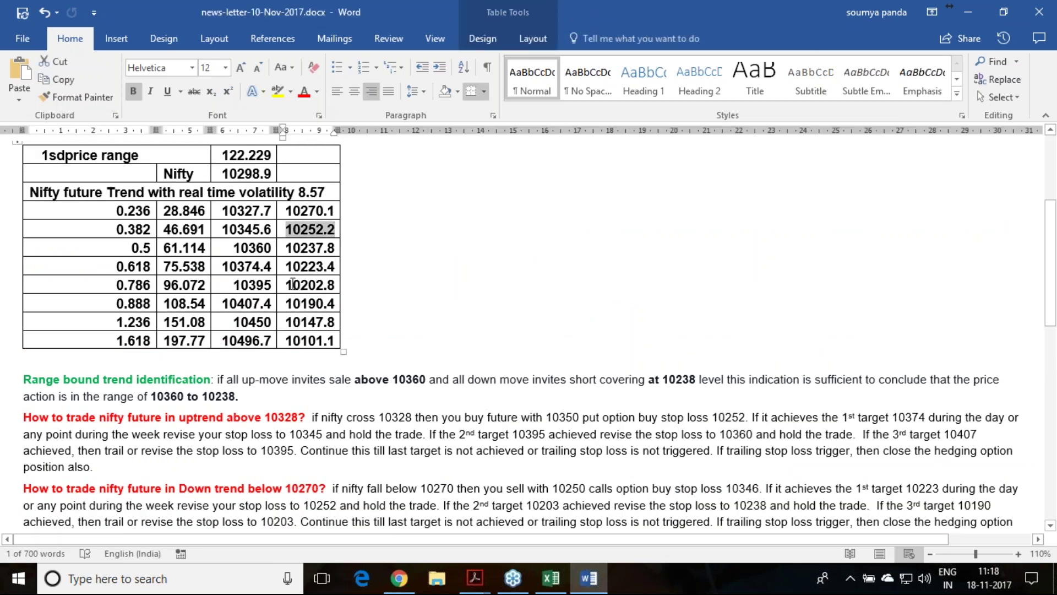
pyautogui.moveTo(287, 285); pyautogui.dragTo(336, 284)
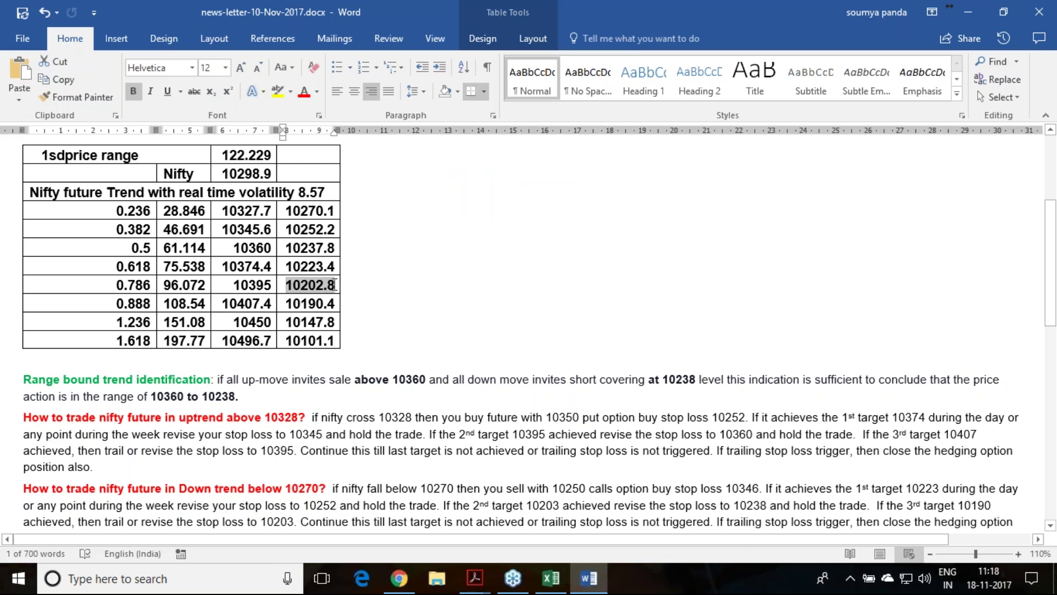
pyautogui.moveTo(286, 248); pyautogui.dragTo(337, 248)
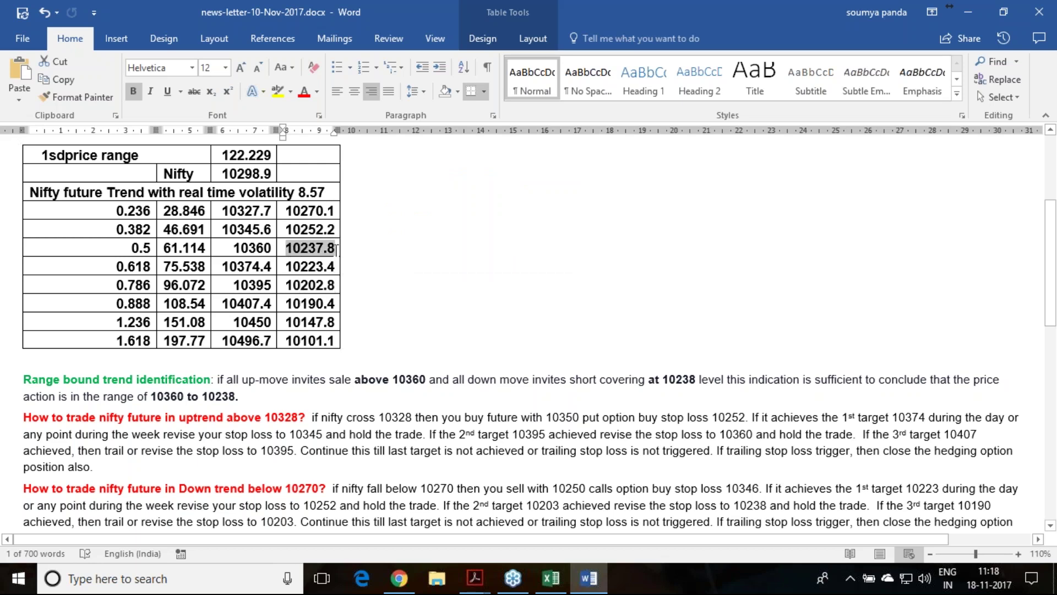
pyautogui.moveTo(287, 303)
pyautogui.mouseDown()
pyautogui.moveTo(335, 304)
pyautogui.moveTo(337, 284)
pyautogui.mouseUp()
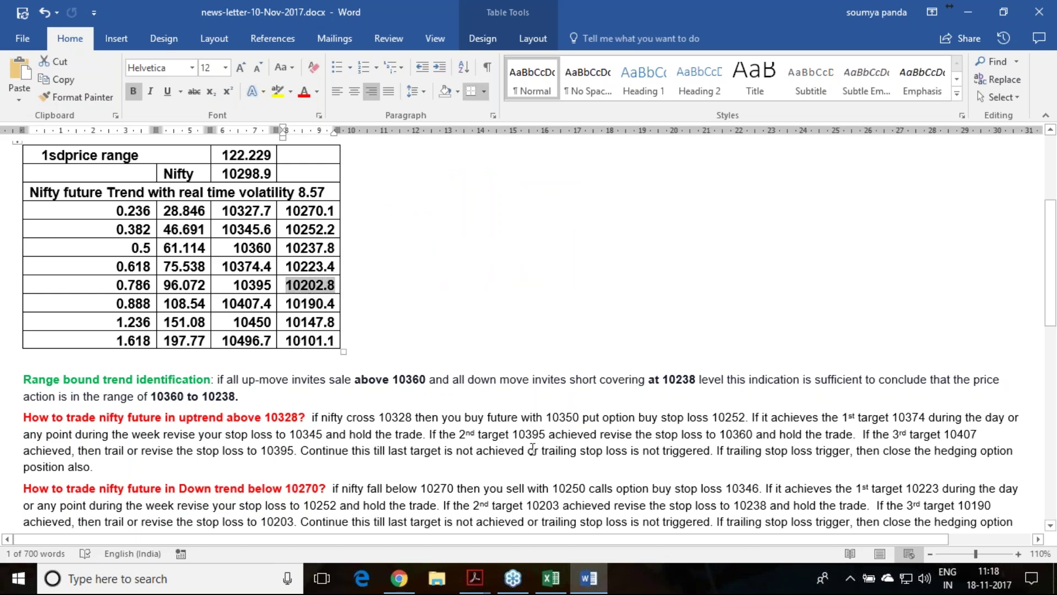
pyautogui.scroll(-1, 533, 450)
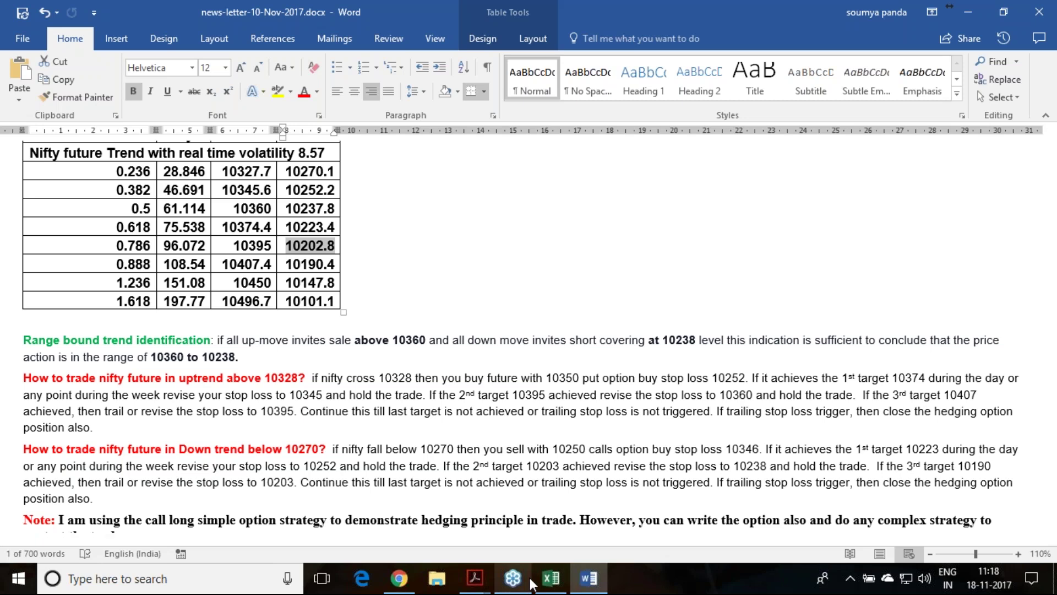
pyautogui.moveTo(513, 579)
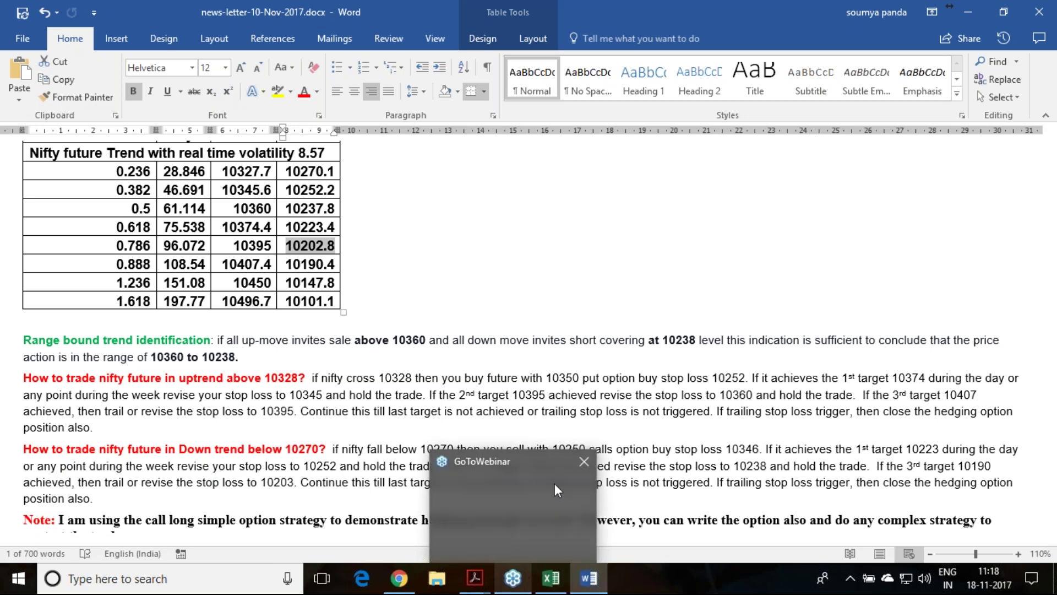
# Step: Return to the text after the Down trend paragraph and turn on freehand pen drawing over the newsletter
pyautogui.click(464, 499)
pyautogui.scroll(-3, 465, 496)
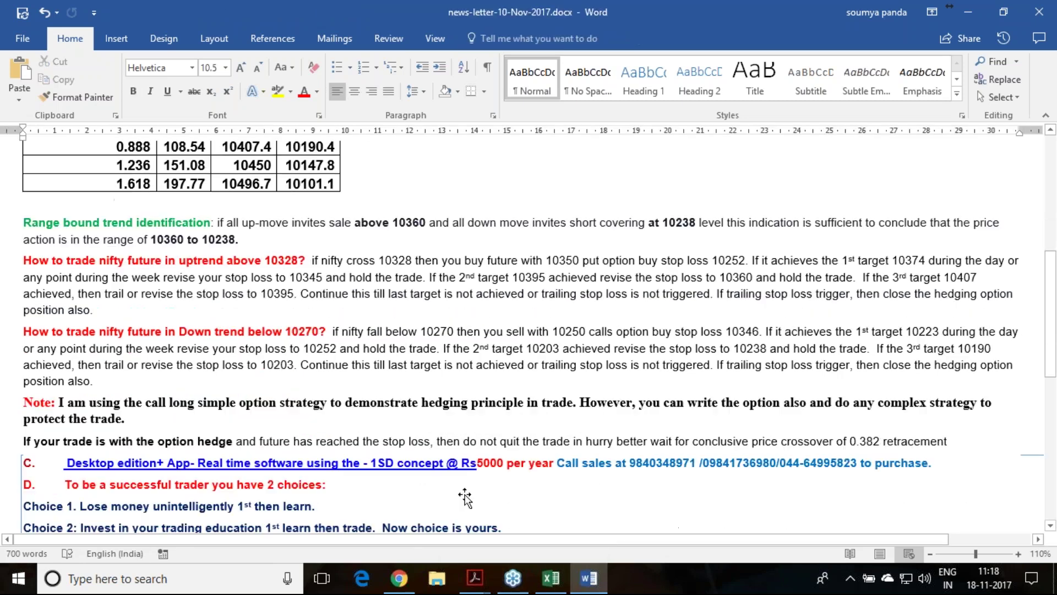
pyautogui.scroll(-3, 464, 496)
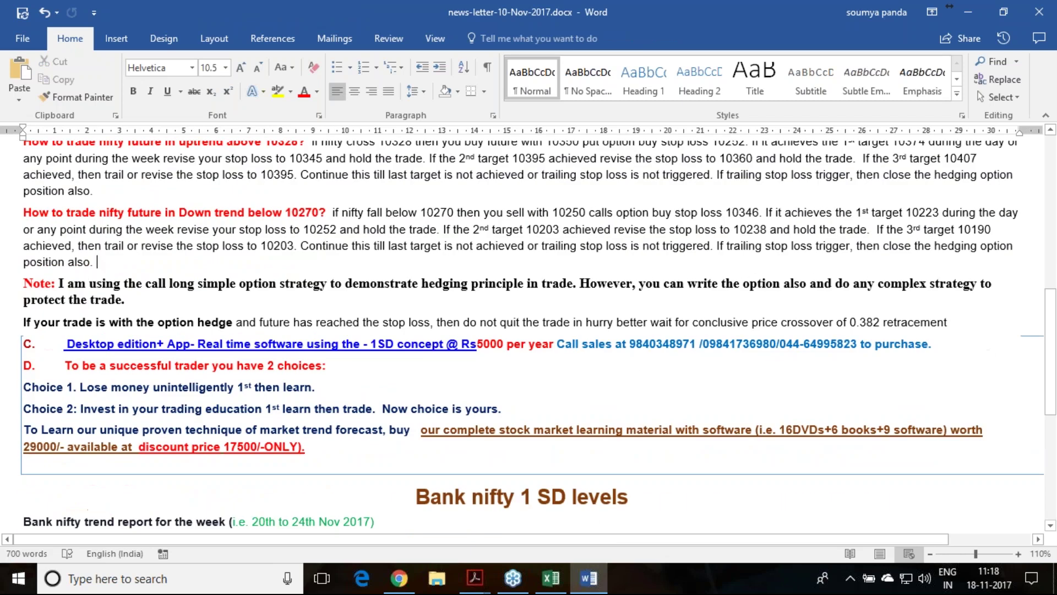
pyautogui.scroll(2, 472, 494)
pyautogui.scroll(6, 472, 494)
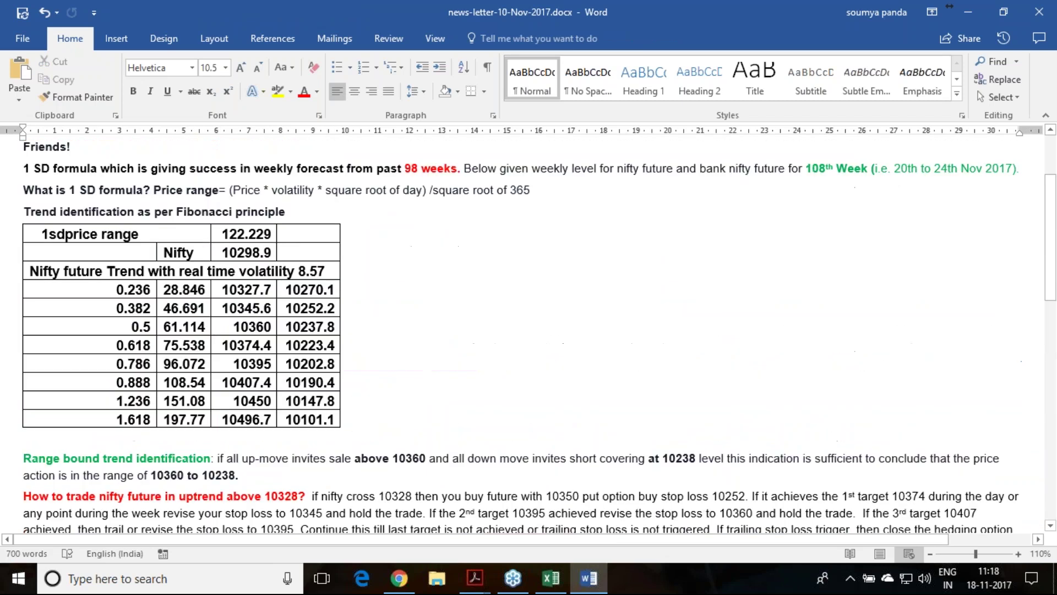
pyautogui.scroll(4, 472, 494)
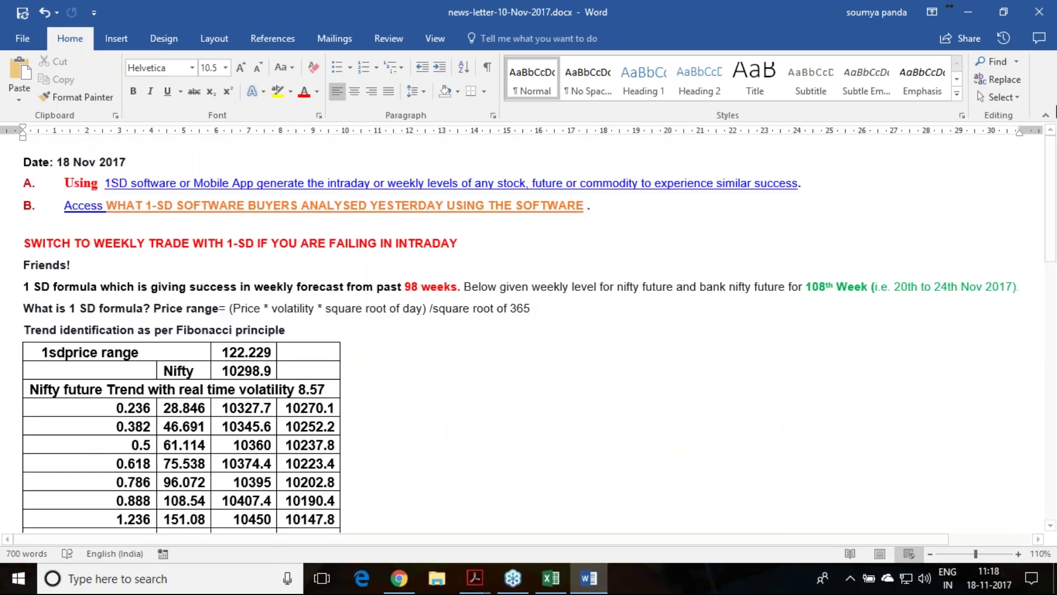
pyautogui.rightClick(953, 252)
pyautogui.click(958, 245)
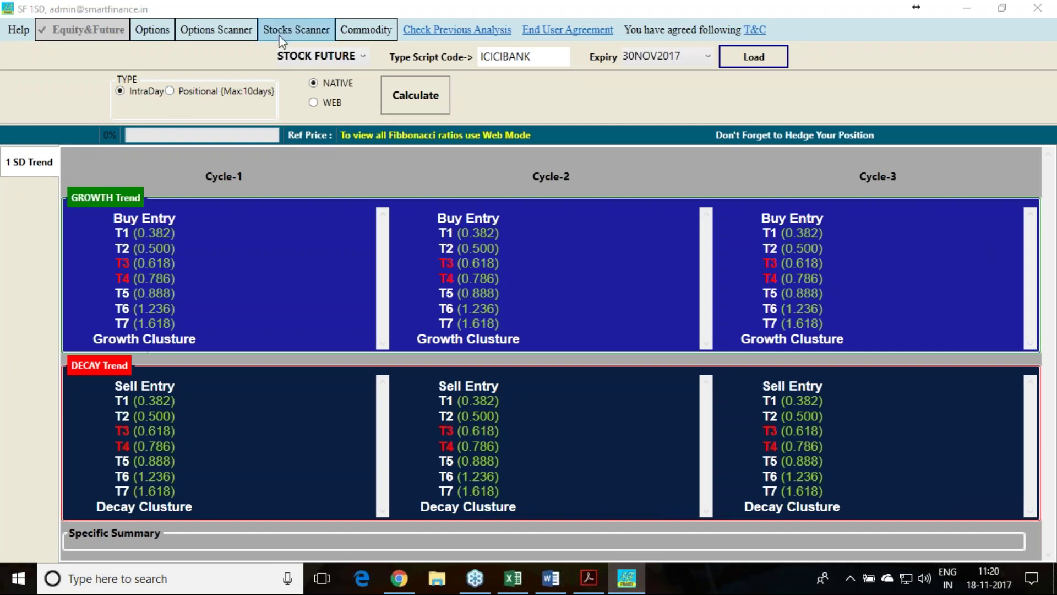
# Step: Open the Options Scanner for the NIFTY index future expiring 30NOV2017
pyautogui.click(218, 31)
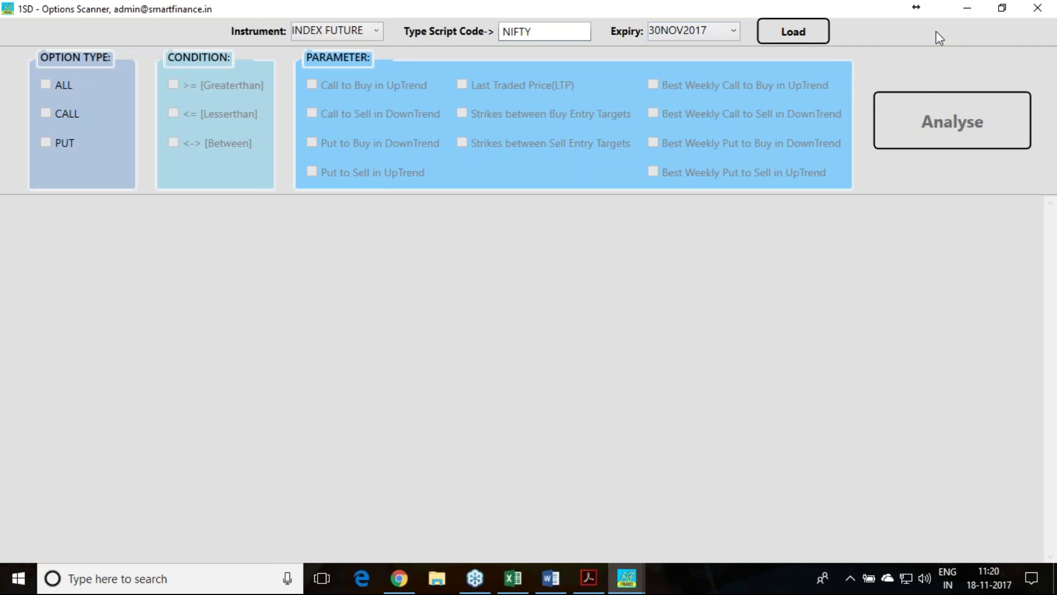
# Step: Load NIFTY option data and analyse CALL, Between, Best Weekly Call to Buy in UpTrend, then open Stocks Scanner
pyautogui.click(804, 39)
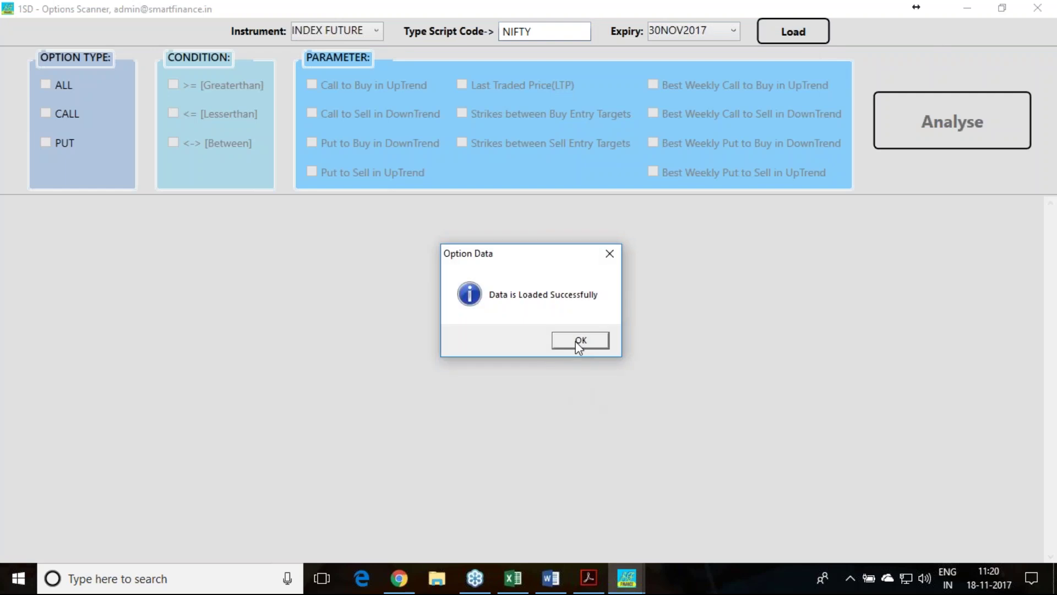
pyautogui.click(577, 340)
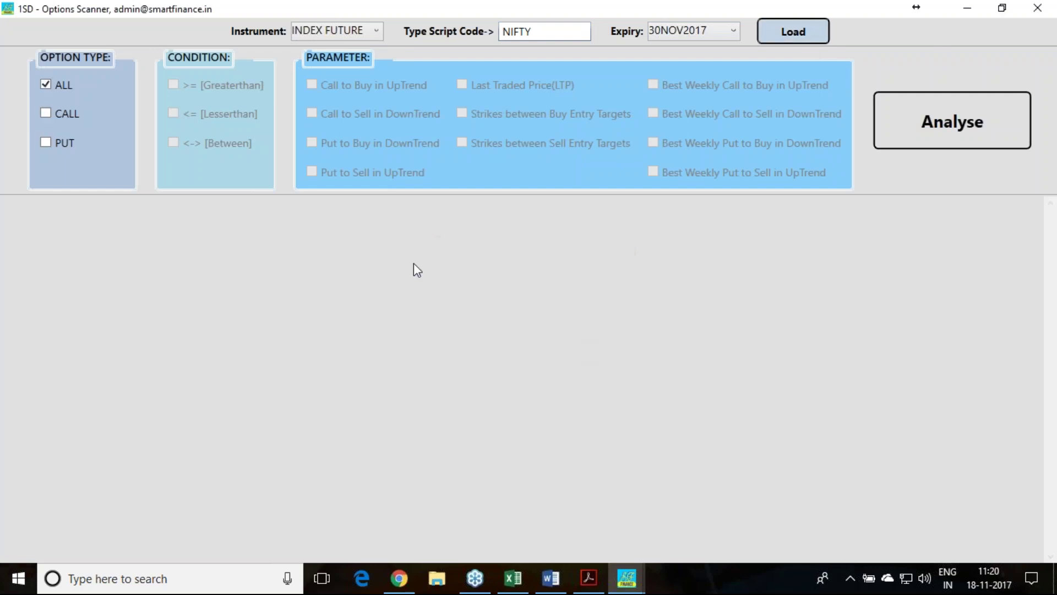
pyautogui.click(46, 113)
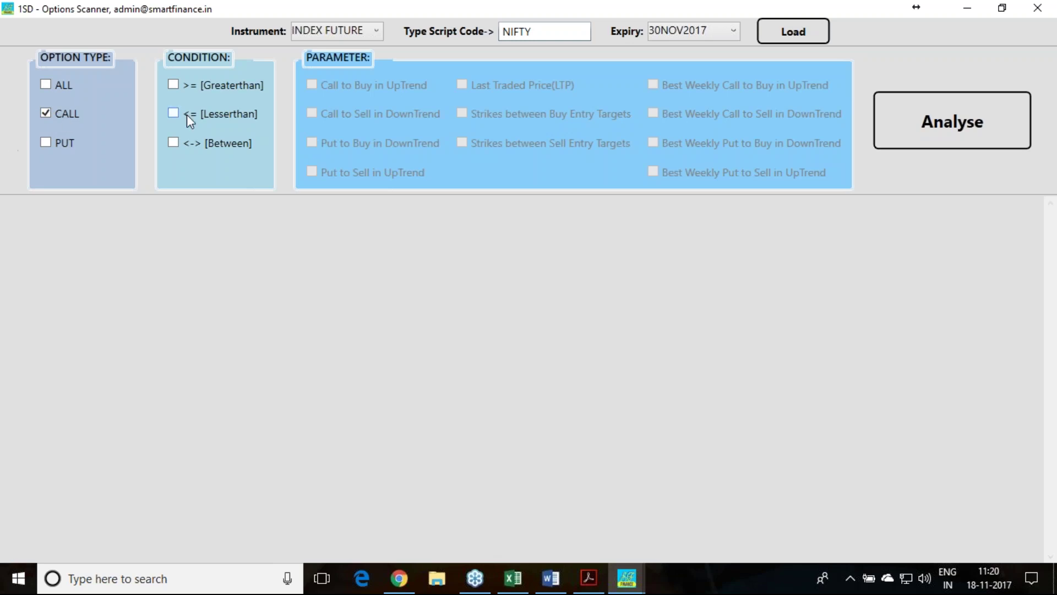
pyautogui.click(173, 142)
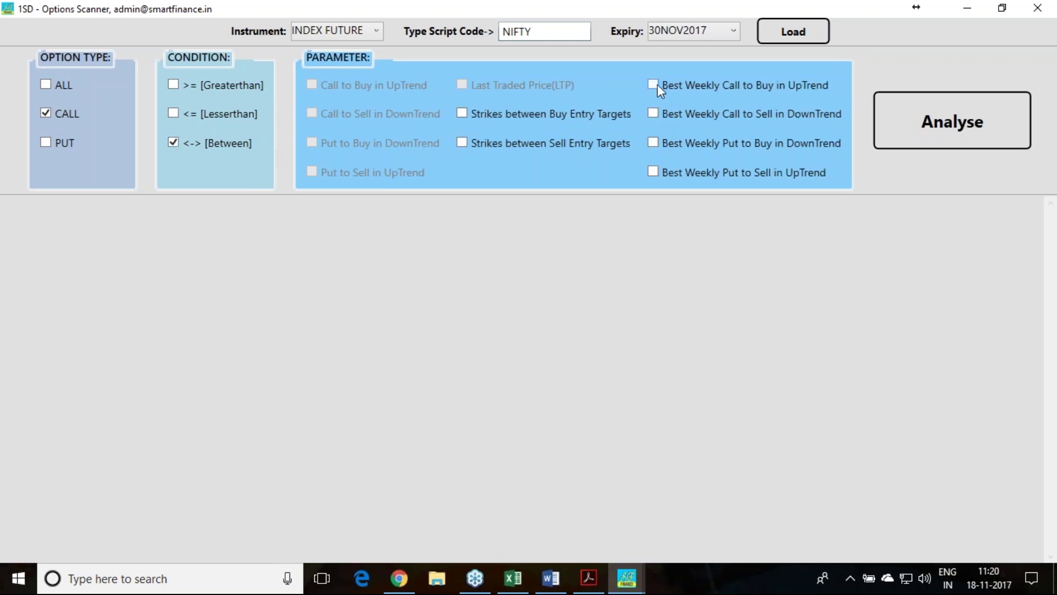
pyautogui.click(979, 139)
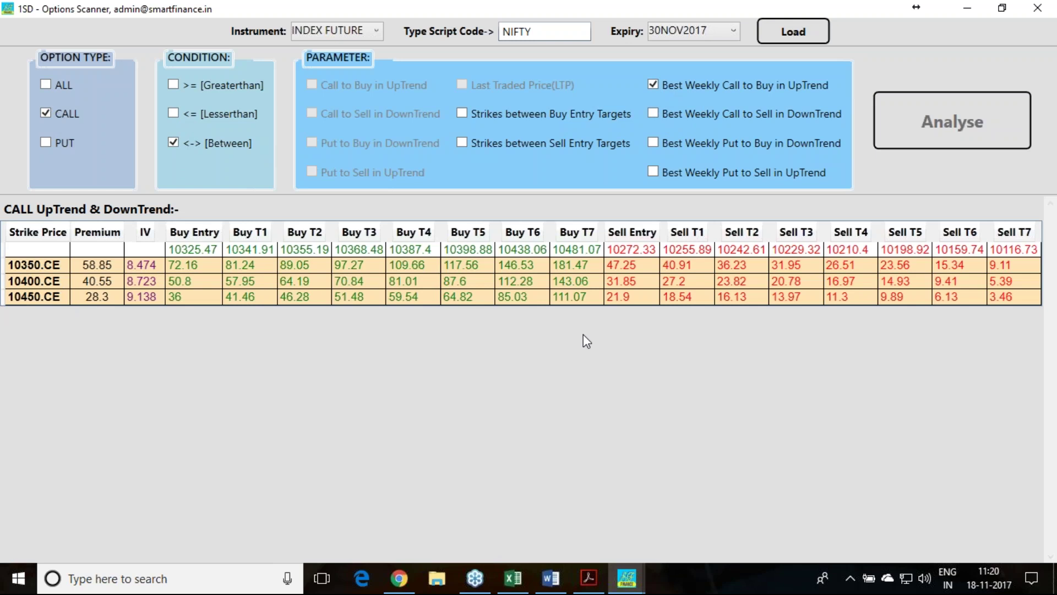
pyautogui.click(1038, 9)
pyautogui.click(298, 29)
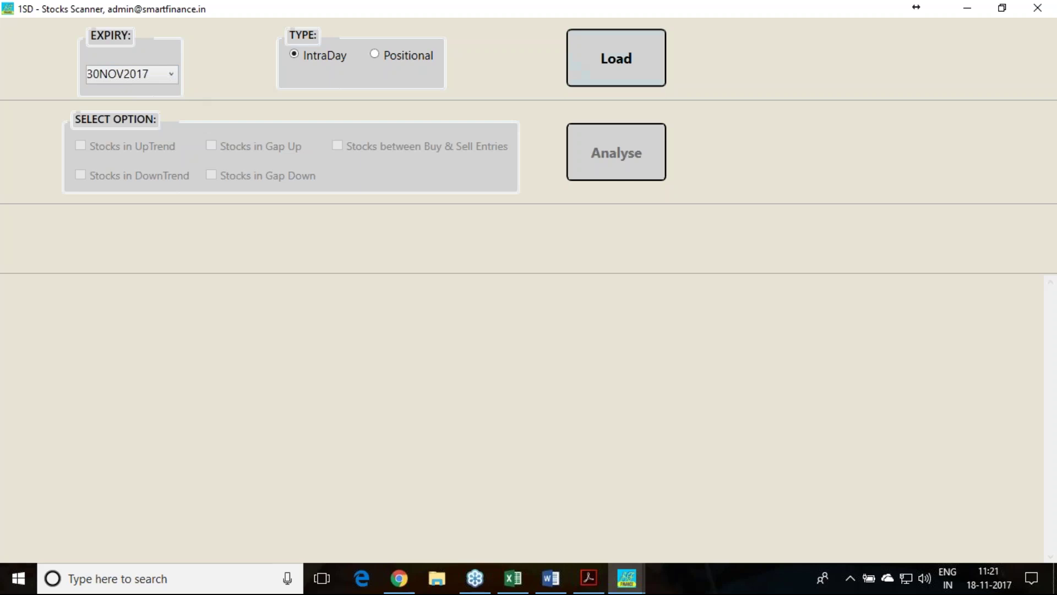
# Step: Load 30NOV2017 stock data, analyse Stocks in UpTrend, and review the 27 resulting stocks
pyautogui.click(611, 67)
pyautogui.click(585, 352)
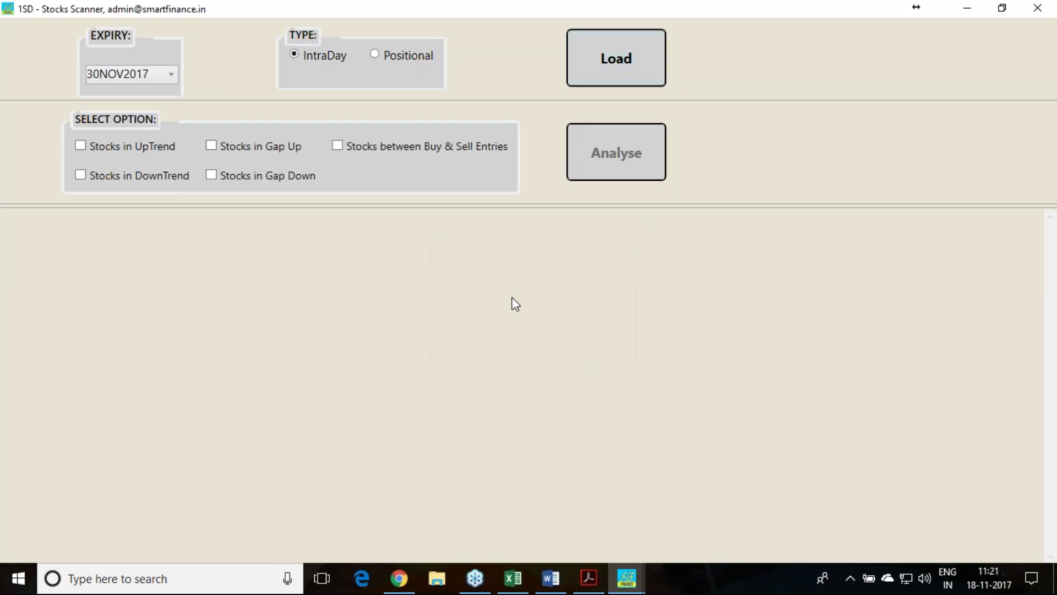
pyautogui.click(81, 145)
pyautogui.click(631, 159)
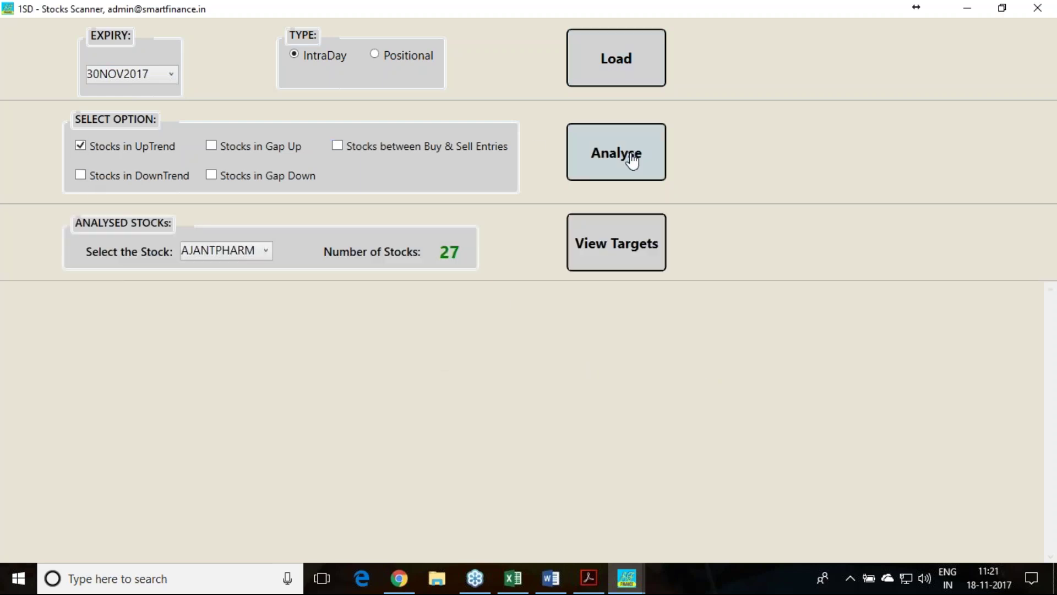
pyautogui.click(257, 259)
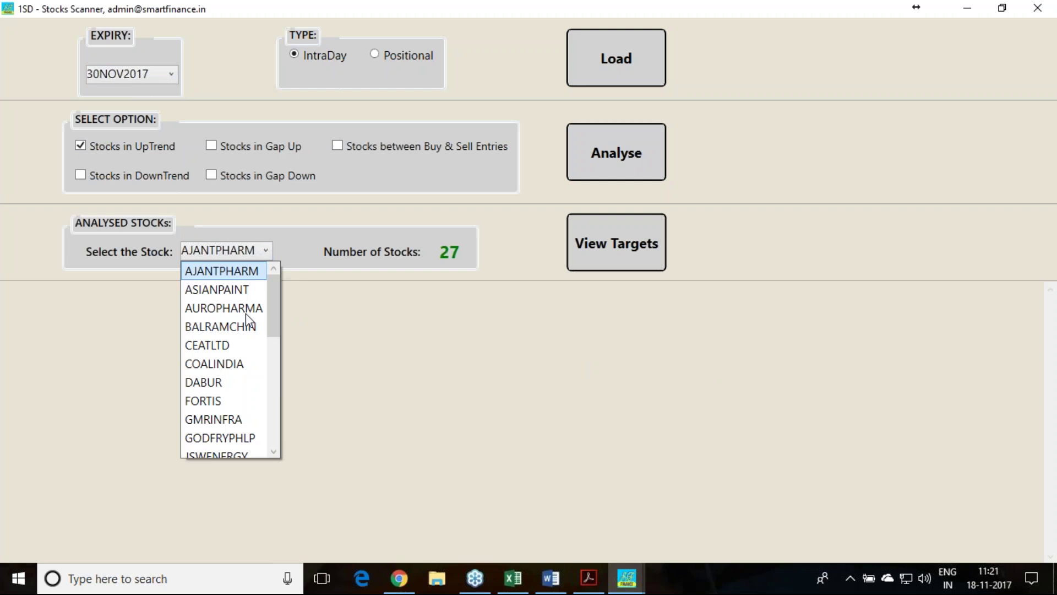
pyautogui.moveTo(271, 334)
pyautogui.mouseDown()
pyautogui.moveTo(273, 446)
pyautogui.moveTo(261, 294)
pyautogui.moveTo(264, 436)
pyautogui.mouseUp()
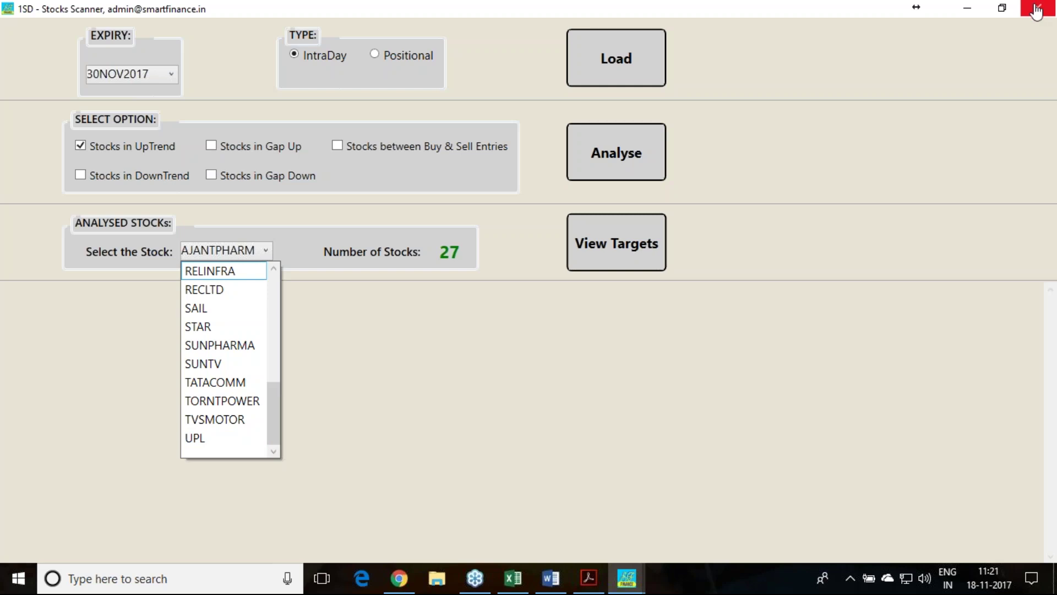
pyautogui.click(1042, 13)
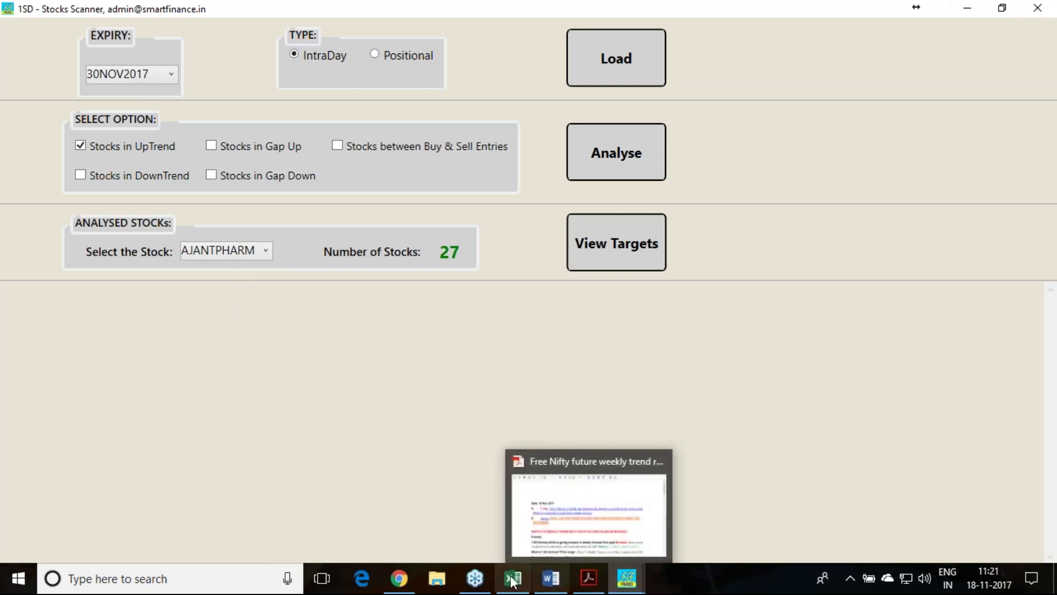
pyautogui.moveTo(627, 579)
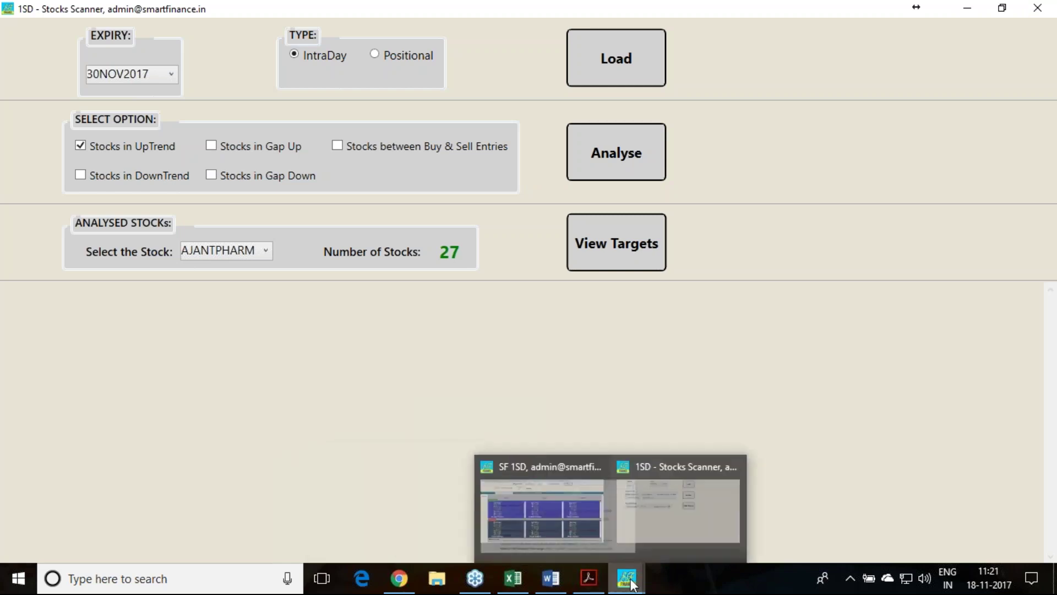
# Step: Bring SF 1SD forward, view the options target calculator, and open Check Previous Analysis
pyautogui.click(581, 537)
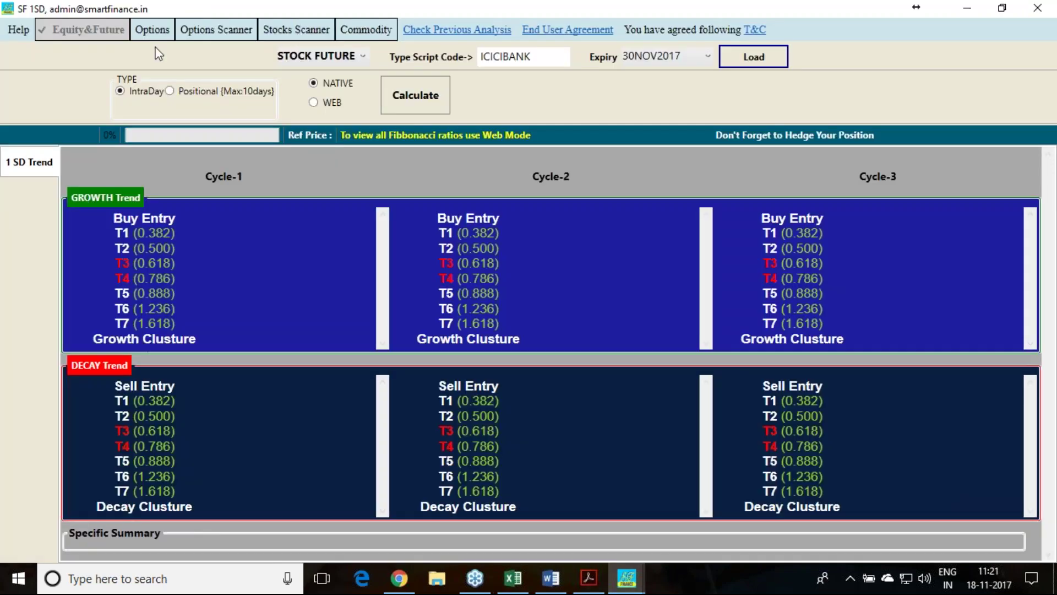
pyautogui.click(156, 32)
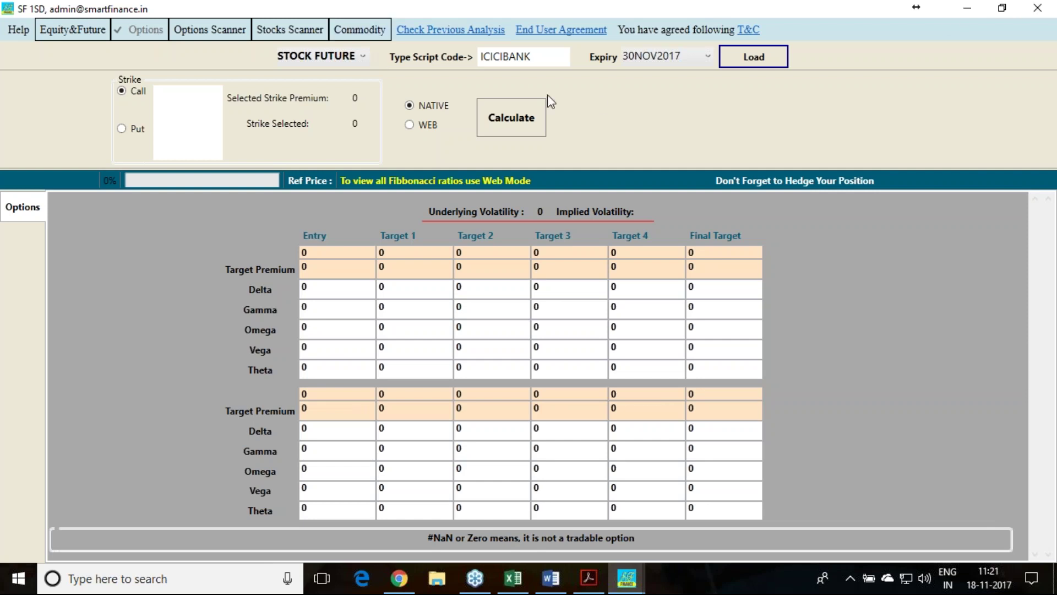
pyautogui.click(472, 40)
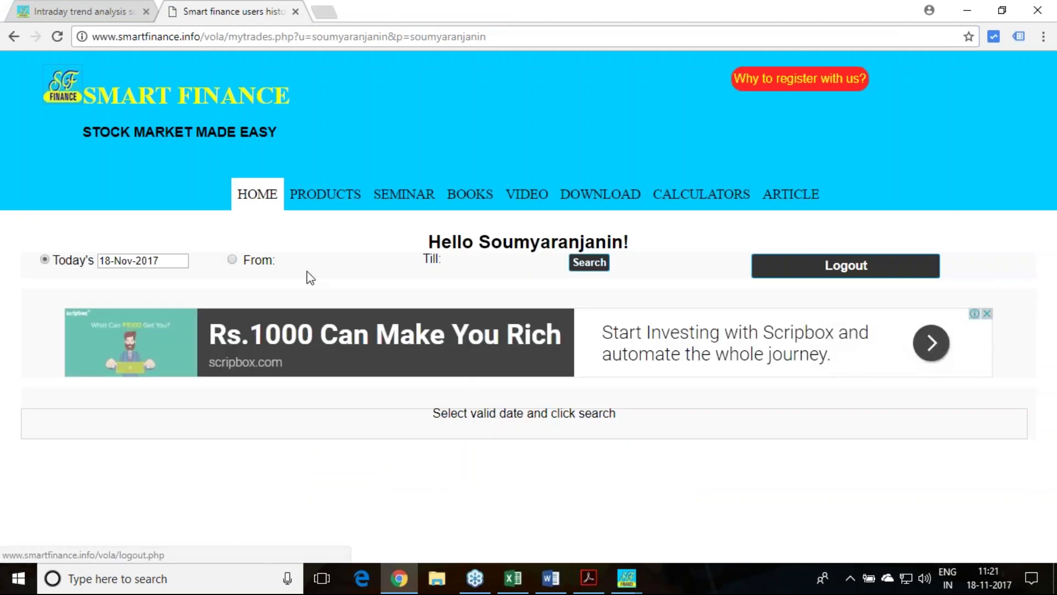
# Step: List past analyses from 08-Nov-2017 to 18-Nov-2017, then return to the Smart Finance homepage tab
pyautogui.click(233, 260)
pyautogui.click(321, 261)
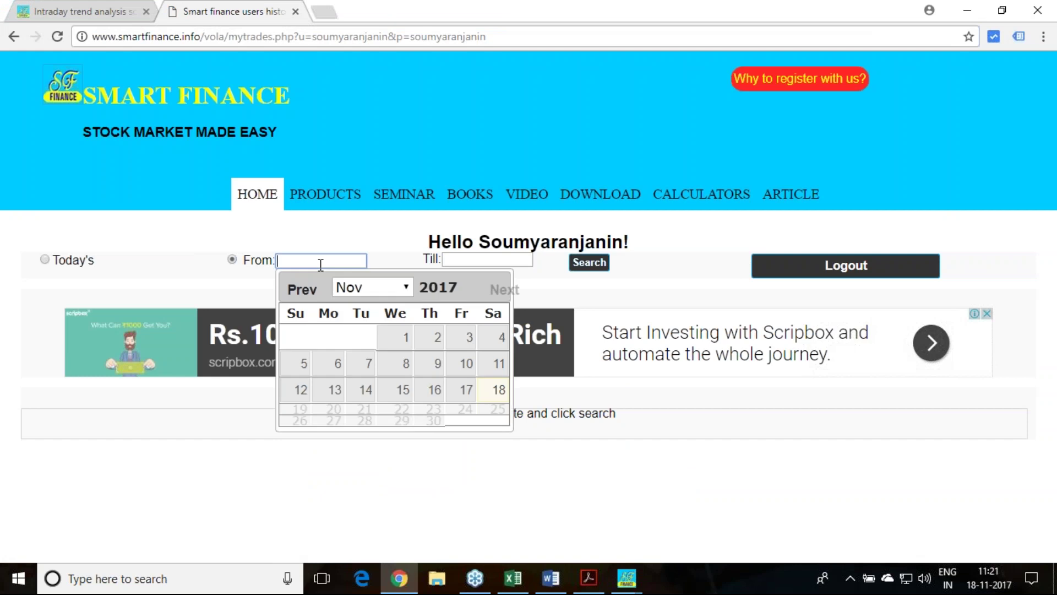
pyautogui.click(408, 370)
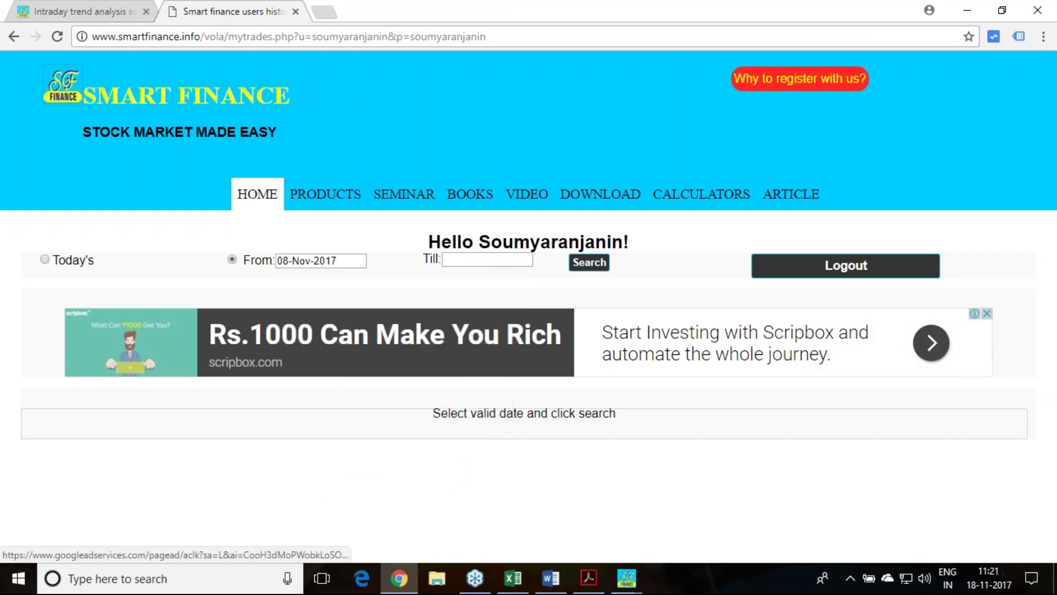
pyautogui.click(488, 259)
pyautogui.click(665, 386)
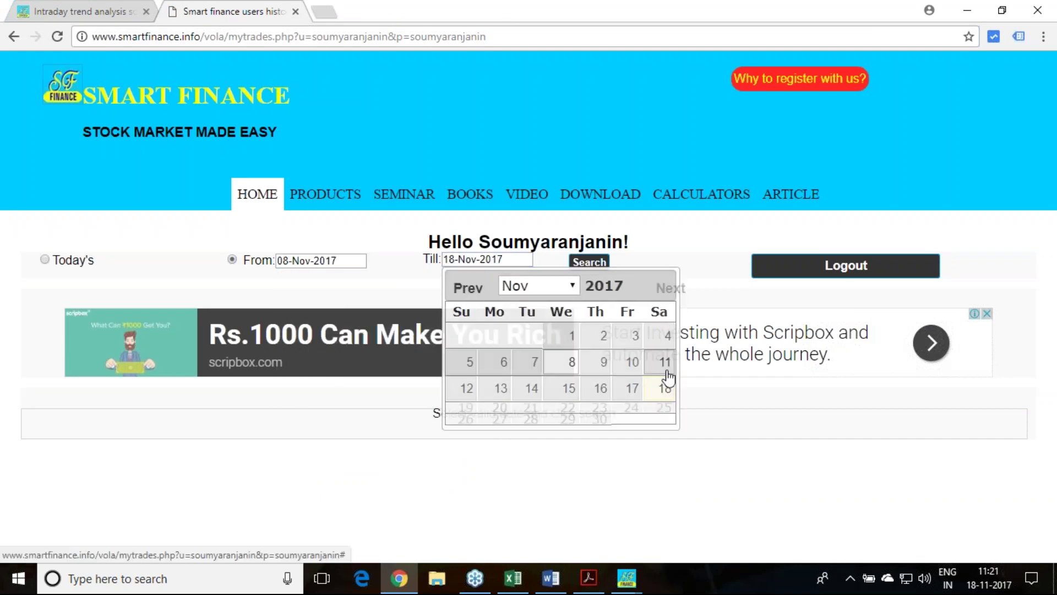
pyautogui.click(589, 263)
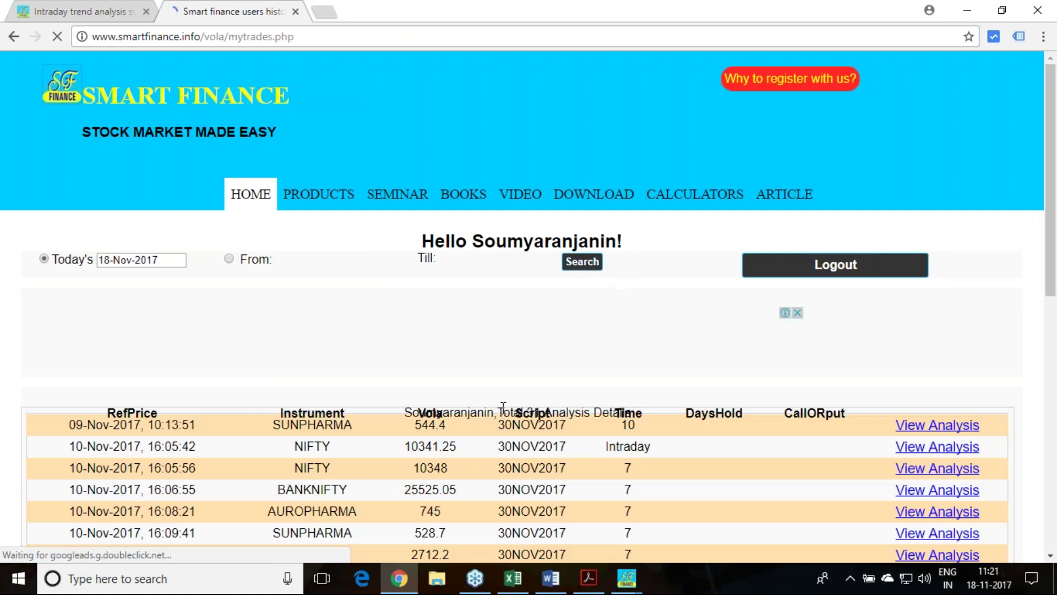
pyautogui.scroll(-4, 503, 407)
pyautogui.scroll(-3, 422, 321)
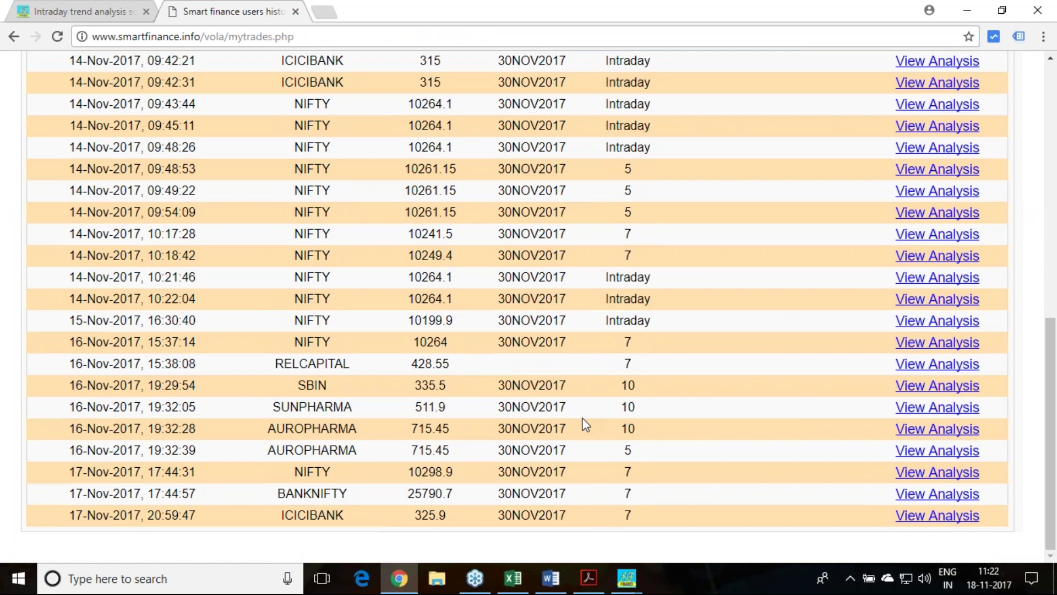
pyautogui.click(101, 14)
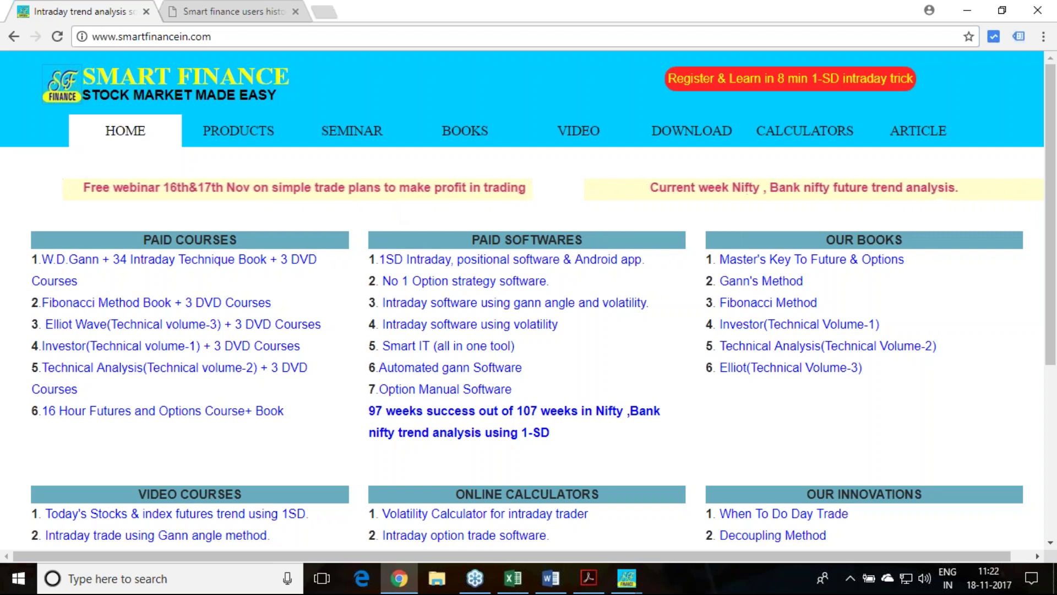
# Step: Visit the 1SD Intraday software page and dismiss the Let us Talk popup
pyautogui.click(431, 260)
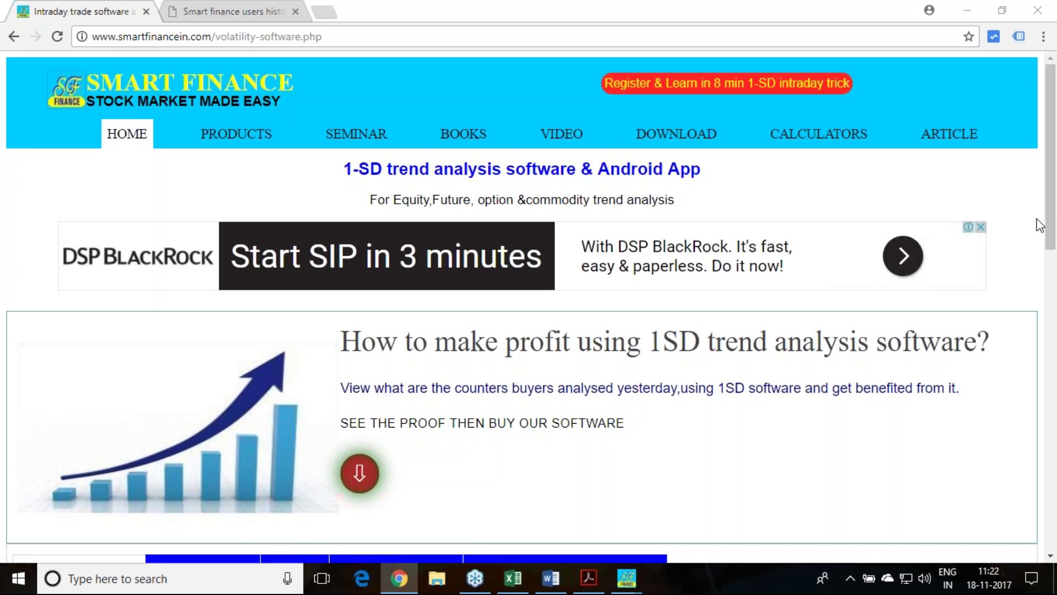
pyautogui.moveTo(539, 399); pyautogui.dragTo(577, 393)
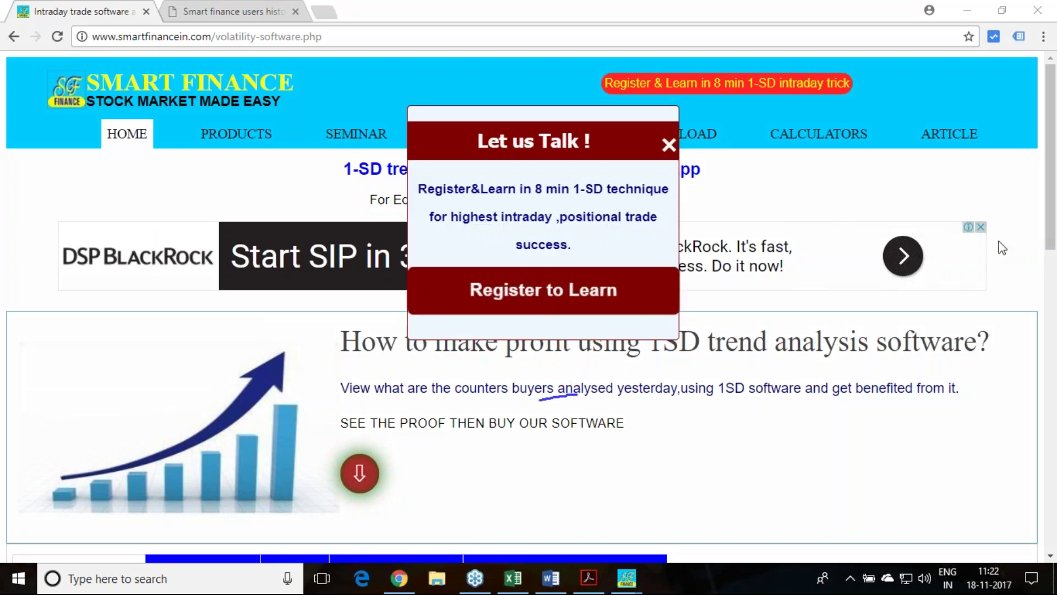
pyautogui.click(669, 144)
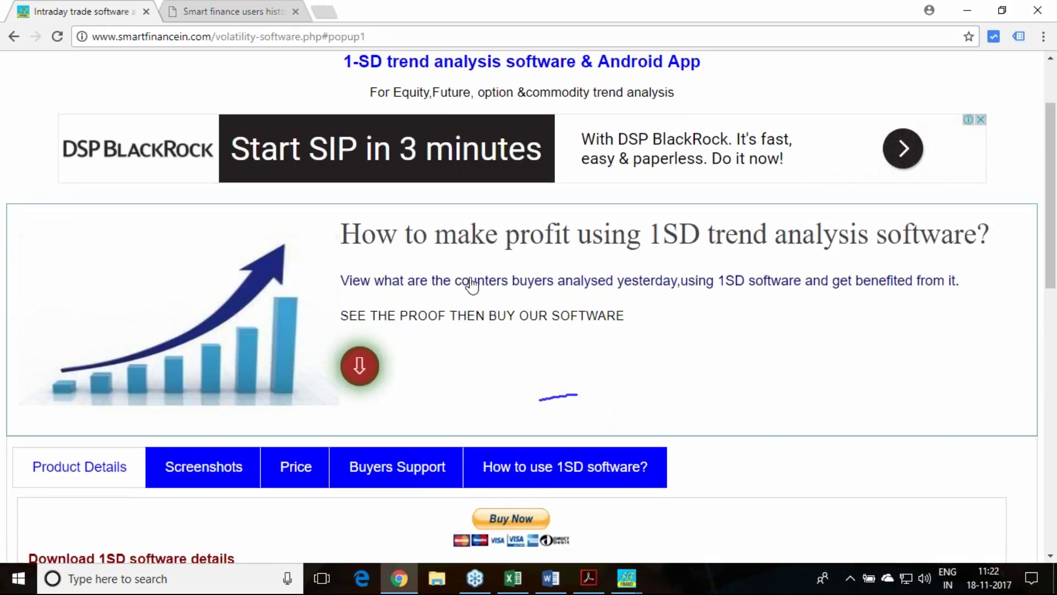
# Step: Browse the buyers' initiated trades proof to trade 262, then open ACC's 1 SD calculations
pyautogui.click(405, 368)
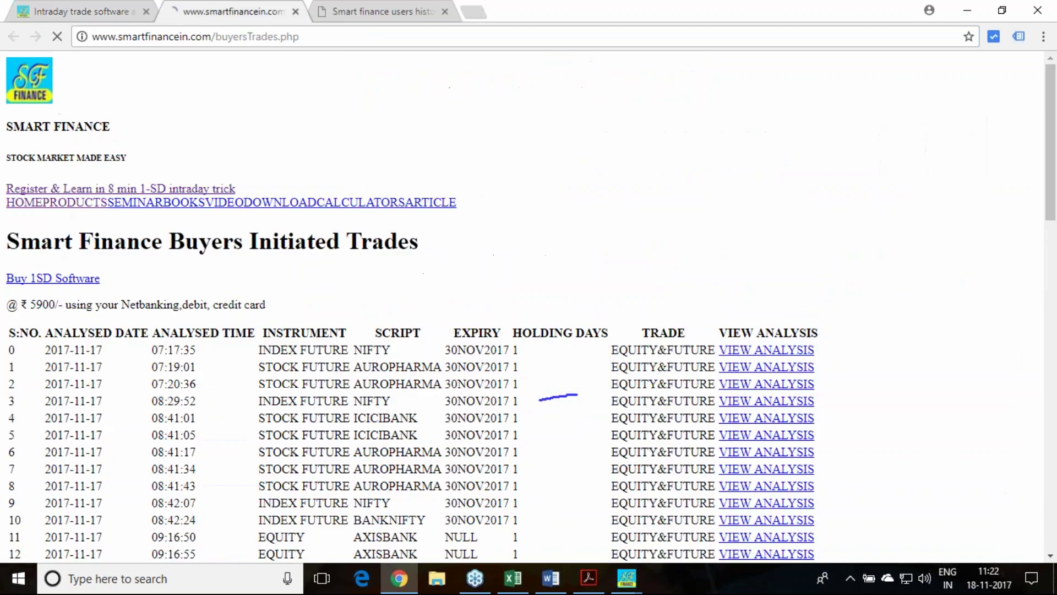
pyautogui.scroll(-1, 404, 367)
pyautogui.scroll(-3, 405, 368)
pyautogui.scroll(-6, 405, 368)
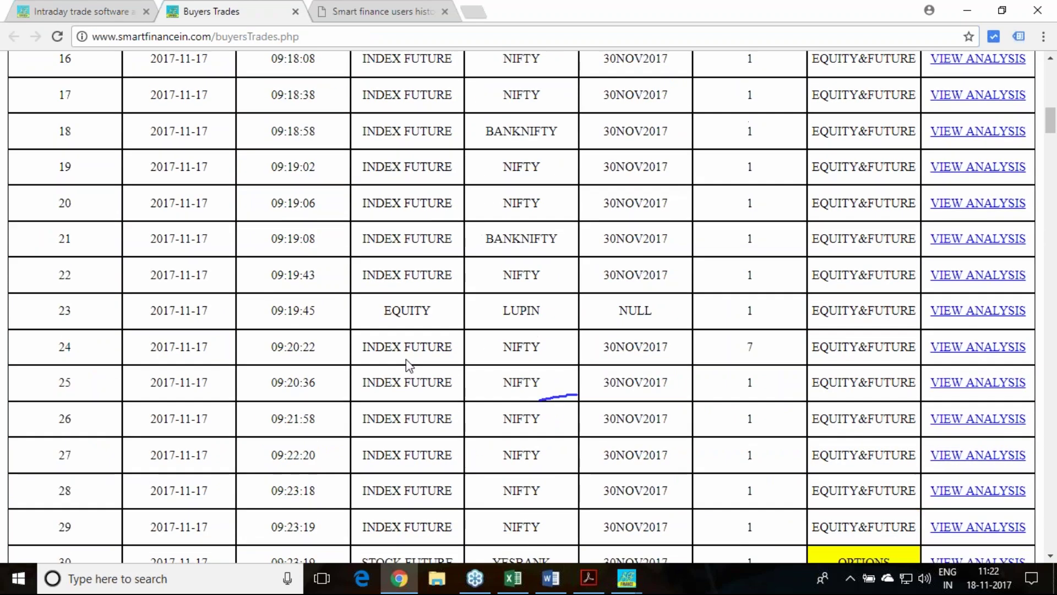
pyautogui.scroll(5, 199, 178)
pyautogui.scroll(1, 199, 182)
pyautogui.scroll(3, 202, 214)
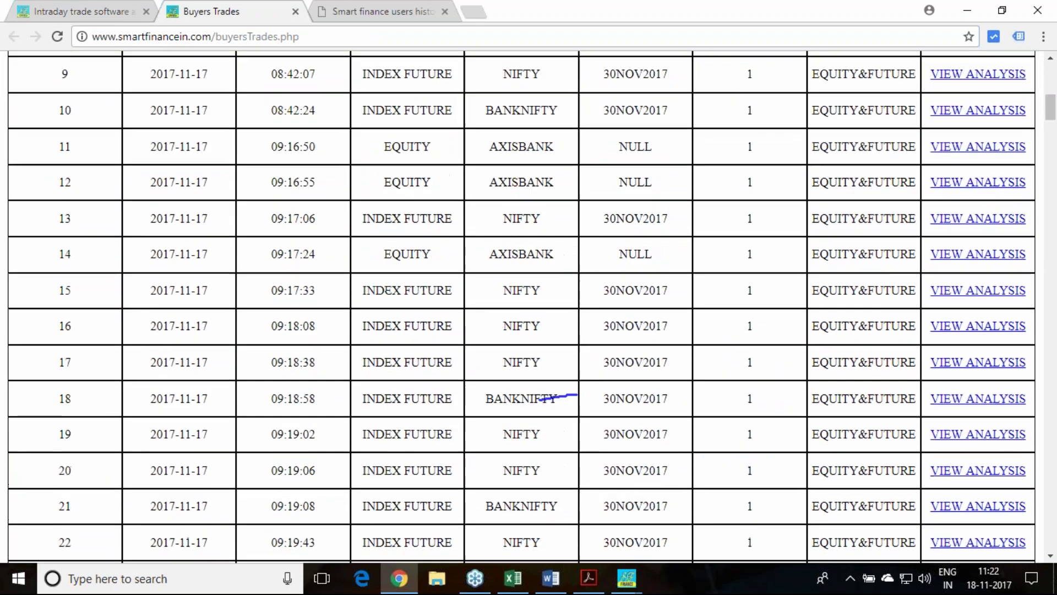
pyautogui.scroll(-7, 529, 307)
pyautogui.scroll(-8, 529, 305)
pyautogui.scroll(-11, 529, 306)
pyautogui.scroll(-3, 529, 306)
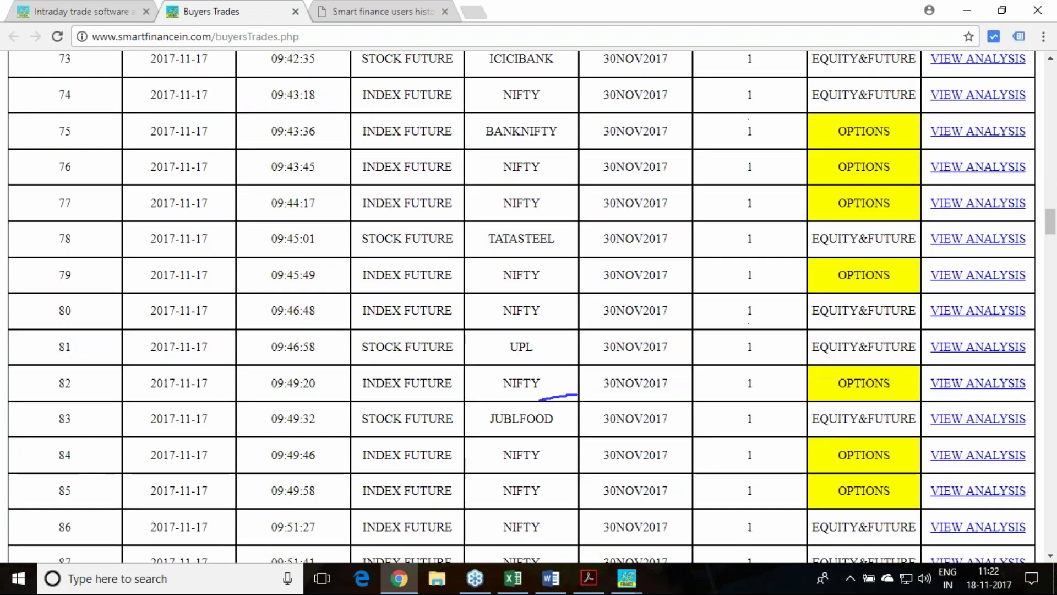
pyautogui.scroll(14, 346, 283)
pyautogui.scroll(6, 345, 282)
pyautogui.scroll(7, 345, 282)
pyautogui.scroll(9, 345, 283)
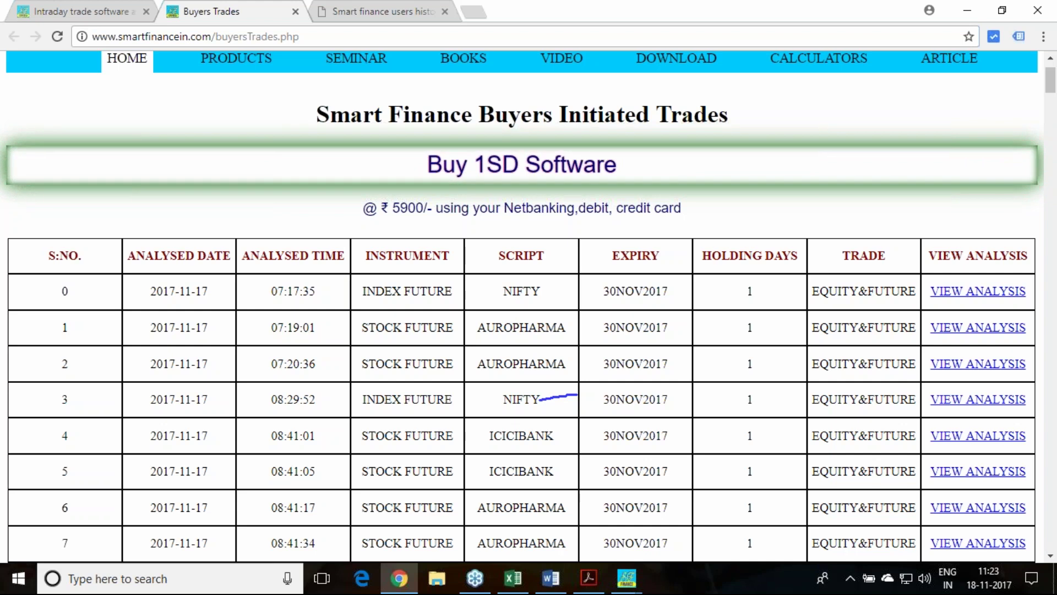
pyautogui.scroll(-5, 301, 290)
pyautogui.scroll(-10, 331, 467)
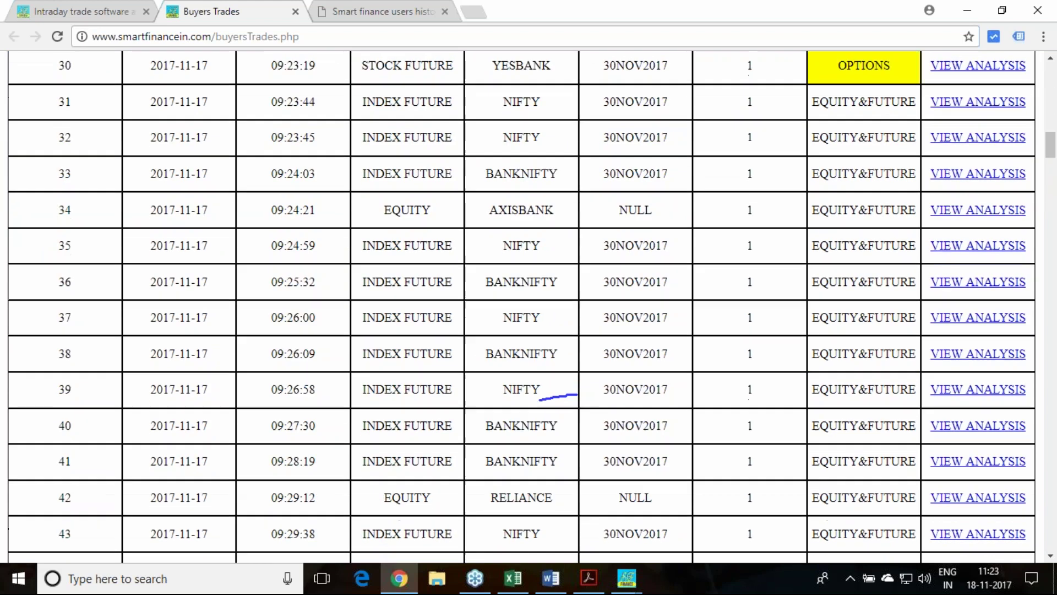
pyautogui.scroll(-10, 330, 466)
pyautogui.scroll(-8, 330, 467)
pyautogui.scroll(-14, 334, 469)
pyautogui.scroll(-9, 338, 470)
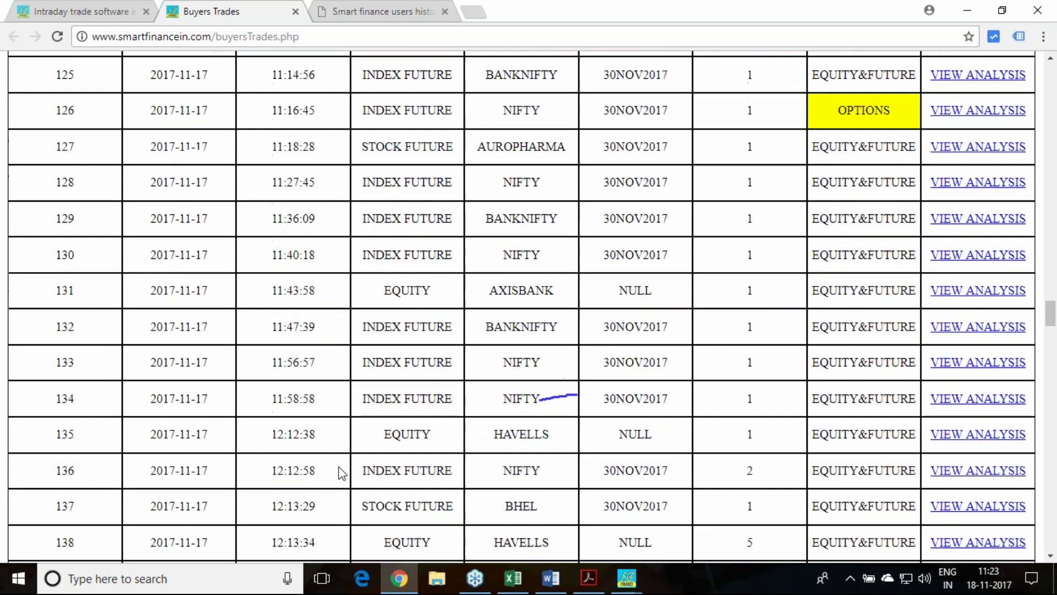
pyautogui.scroll(-15, 339, 471)
pyautogui.scroll(-7, 341, 471)
pyautogui.scroll(-7, 344, 471)
pyautogui.scroll(-9, 347, 471)
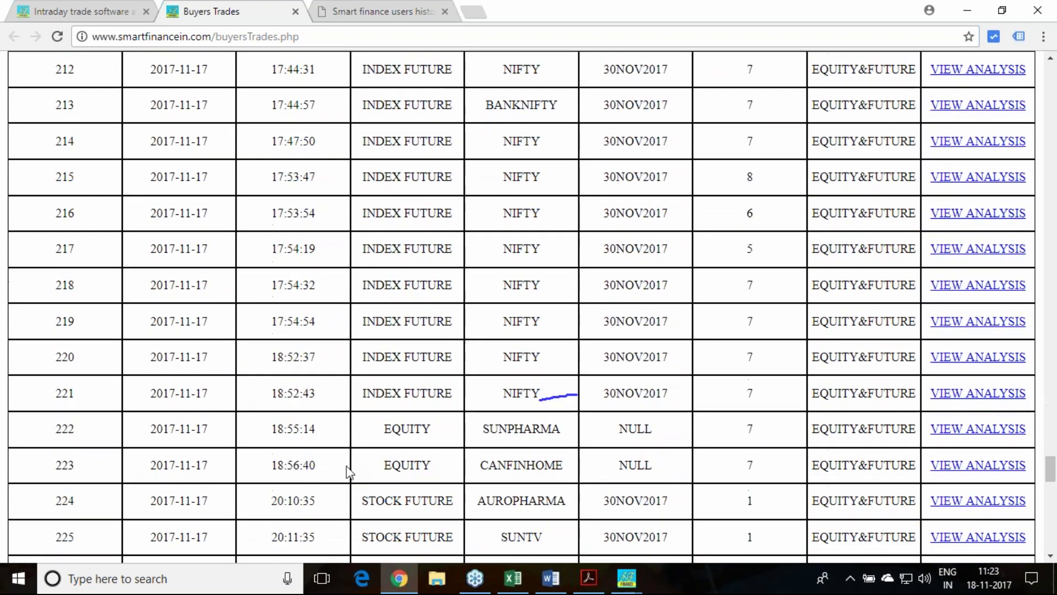
pyautogui.scroll(-14, 351, 470)
pyautogui.scroll(-5, 358, 471)
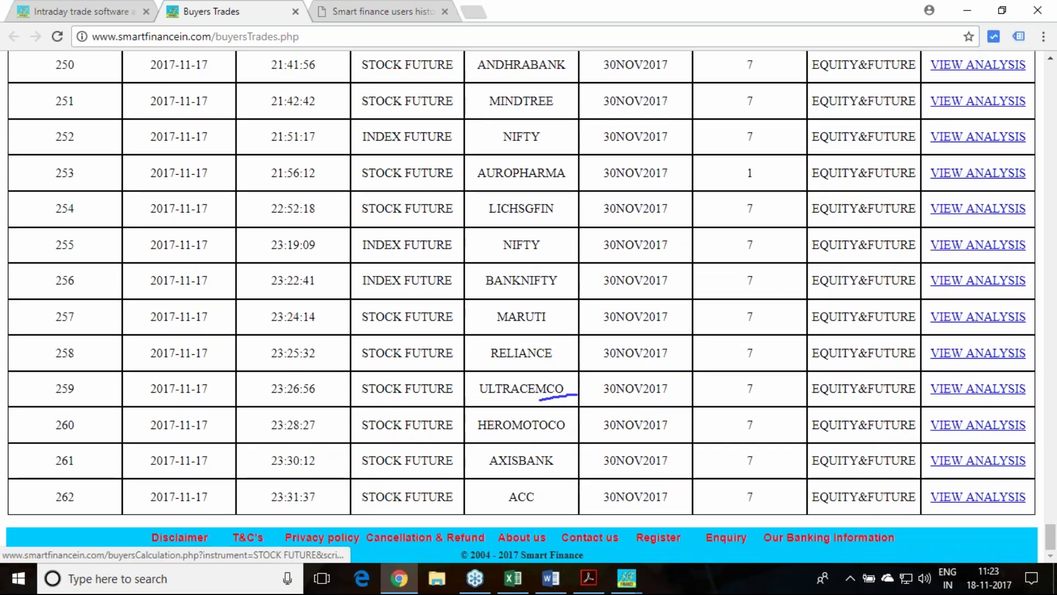
pyautogui.click(938, 498)
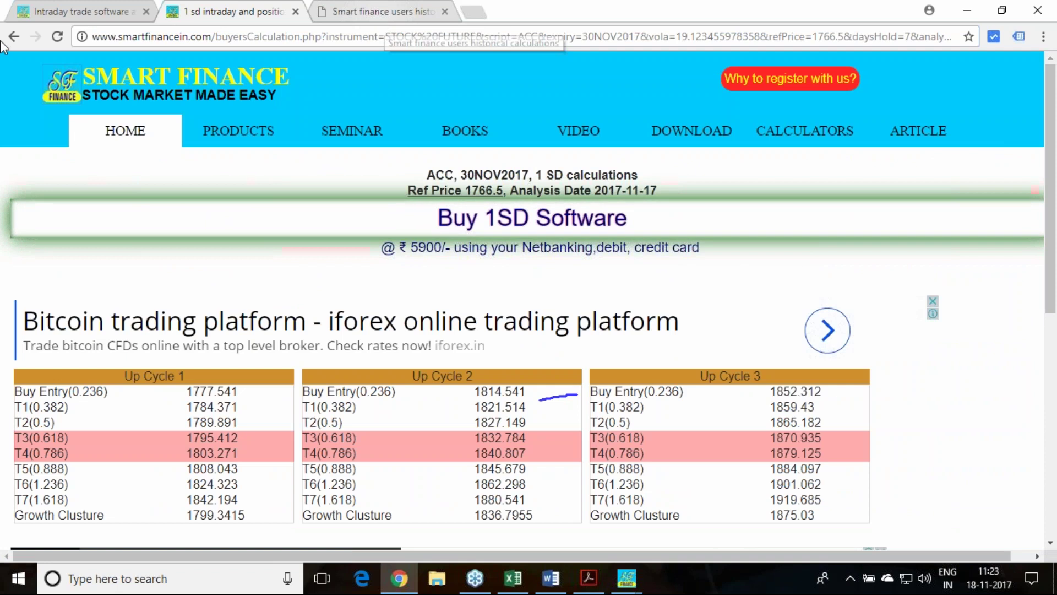
# Step: Compare ACC's calculations with the historical trades and buyers' trades list, then return to the 1-SD software page
pyautogui.click(91, 11)
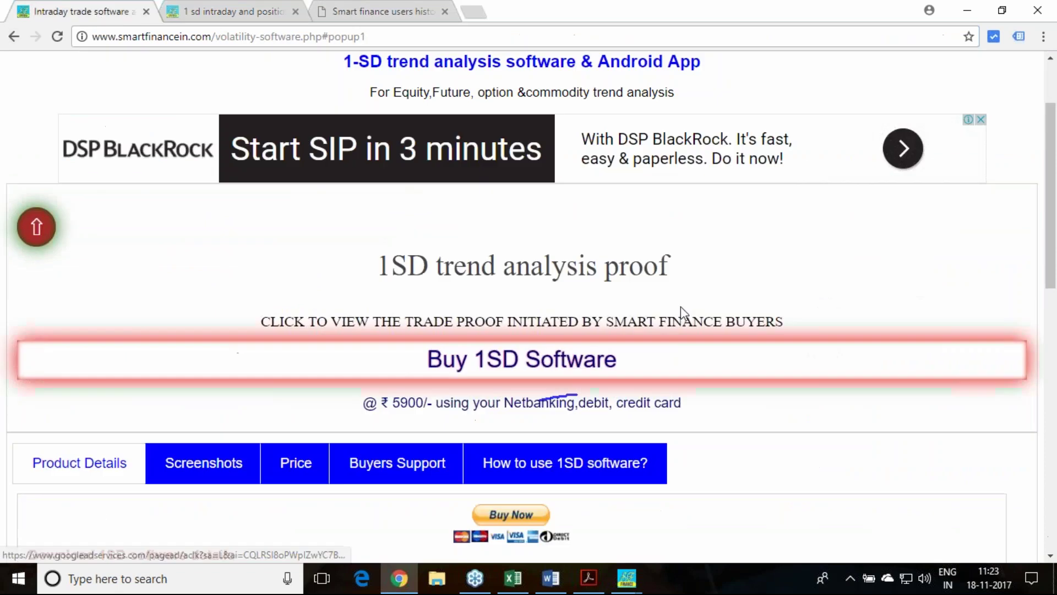
pyautogui.click(236, 12)
pyautogui.click(380, 12)
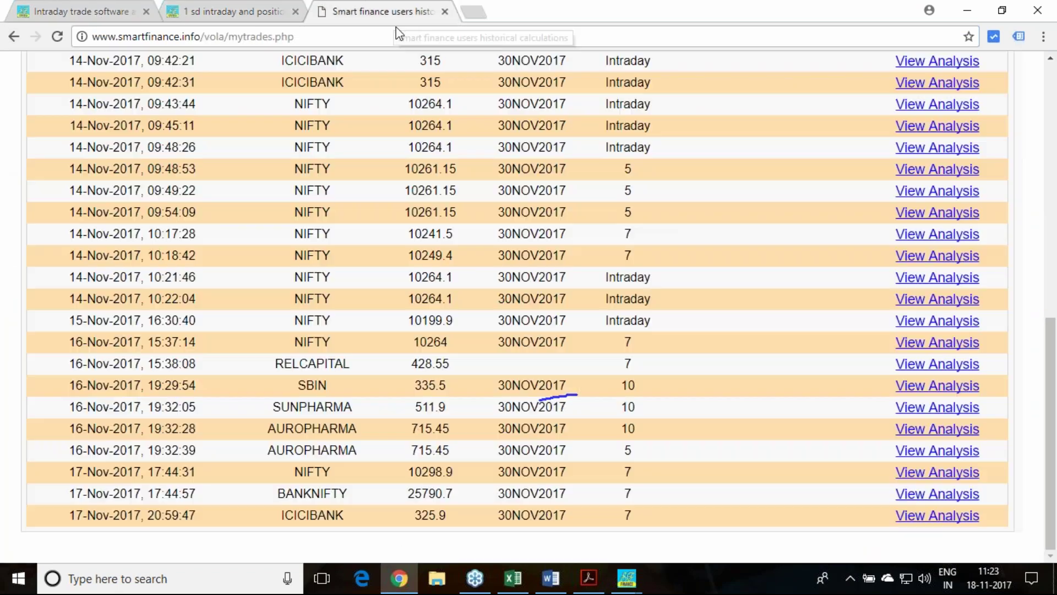
pyautogui.hotkey('ctrl', 'shift', 'Tab')
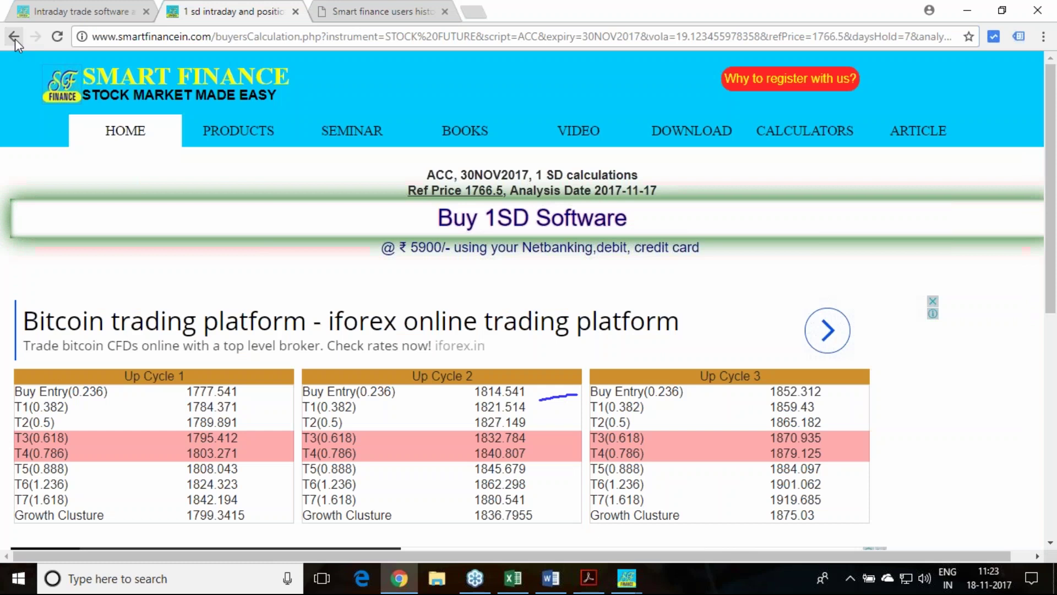
pyautogui.click(15, 38)
pyautogui.scroll(4, 971, 415)
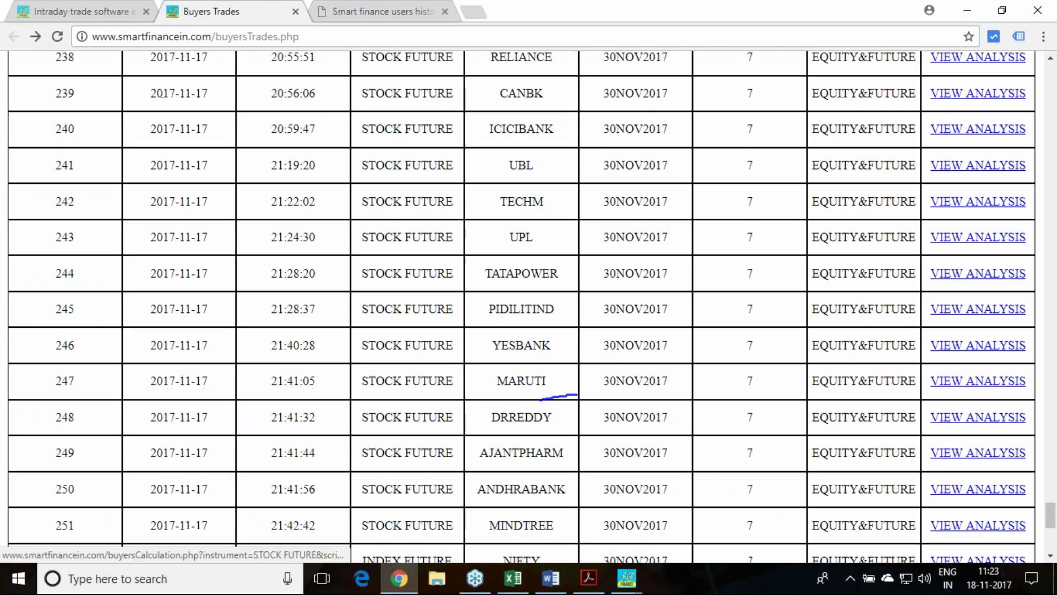
pyautogui.scroll(9, 971, 416)
pyautogui.scroll(4, 970, 416)
pyautogui.scroll(7, 971, 415)
pyautogui.scroll(5, 956, 277)
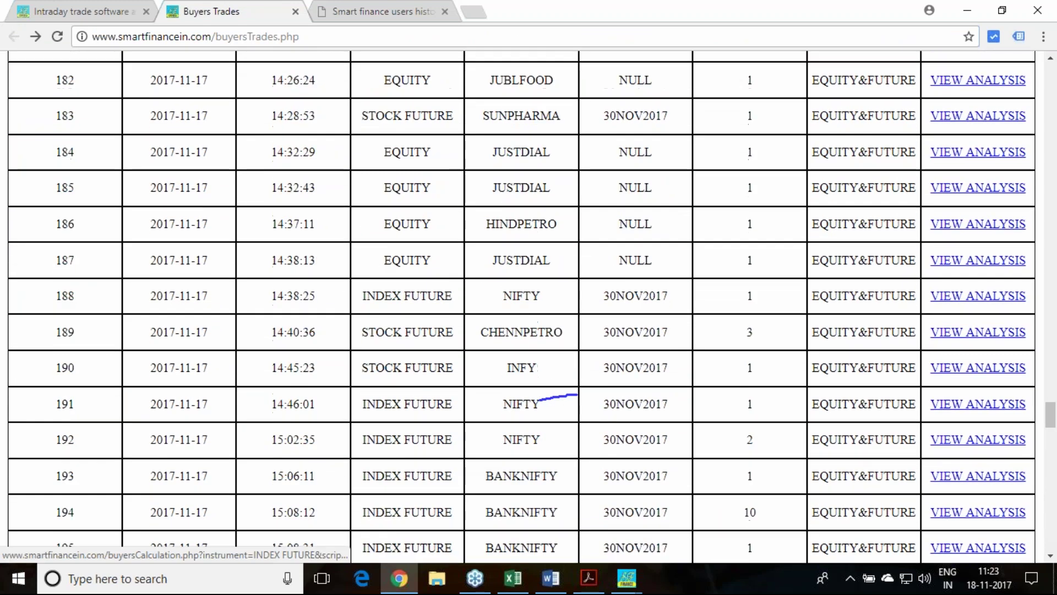
pyautogui.scroll(-3, 956, 277)
pyautogui.scroll(-1, 956, 277)
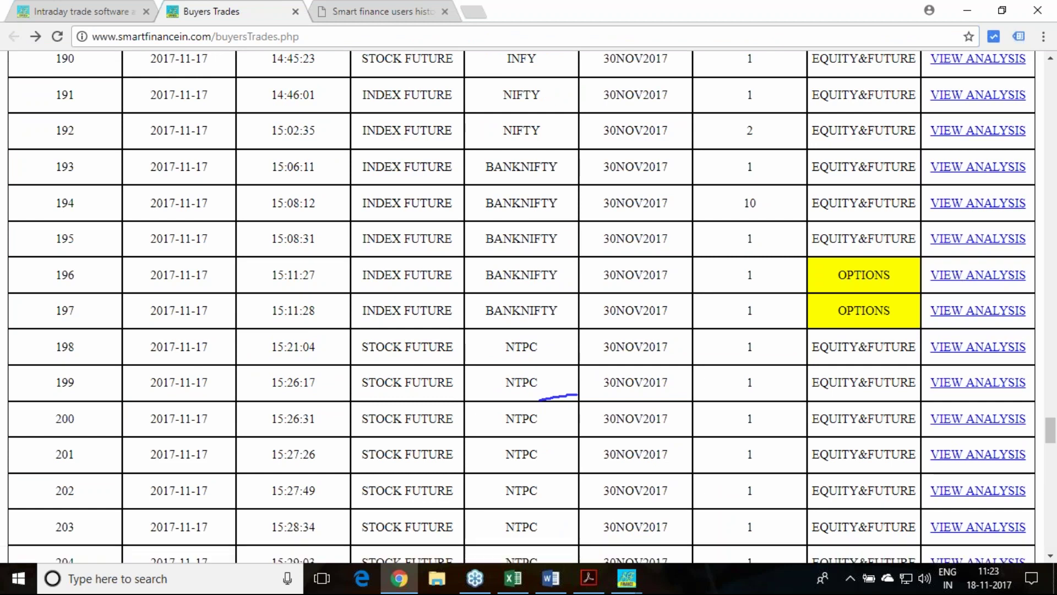
pyautogui.scroll(4, 43, 116)
pyautogui.scroll(6, 43, 116)
pyautogui.scroll(1, 44, 116)
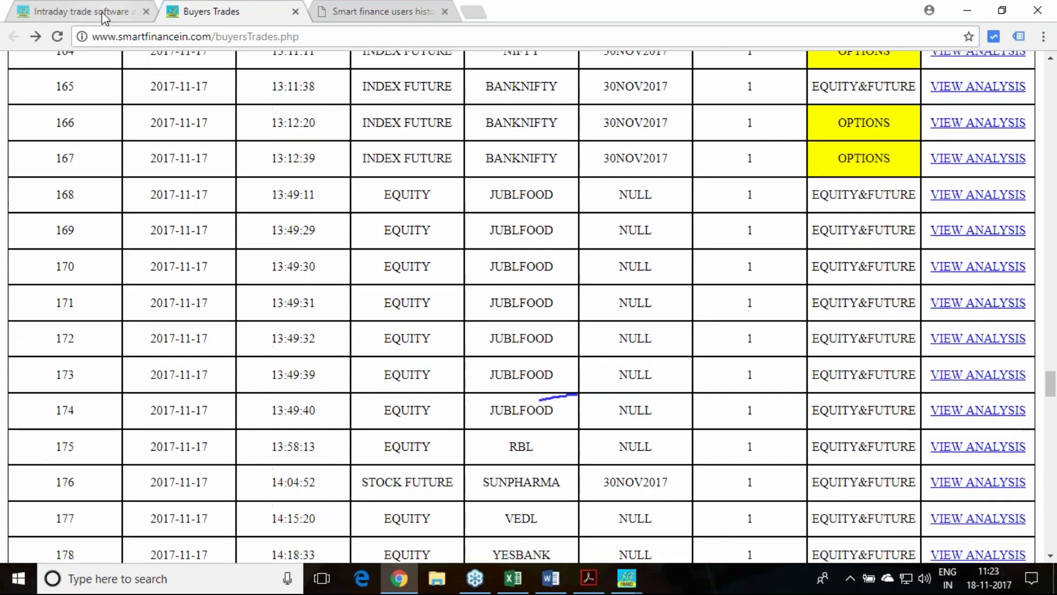
pyautogui.click(103, 12)
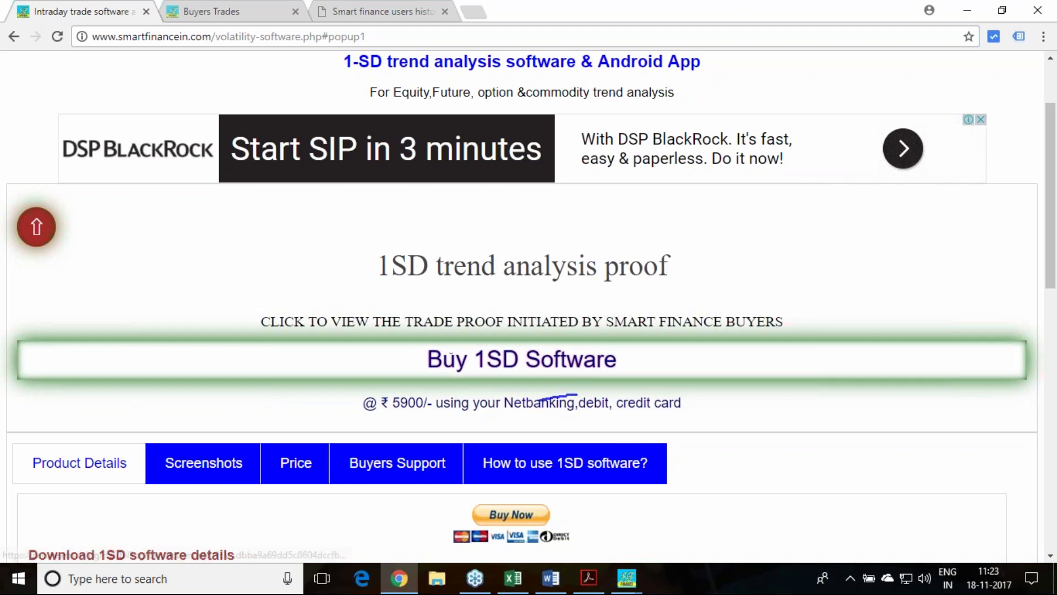
# Step: Show the 'How to make profit' panel, then open the Smart Finance products page
pyautogui.click(48, 236)
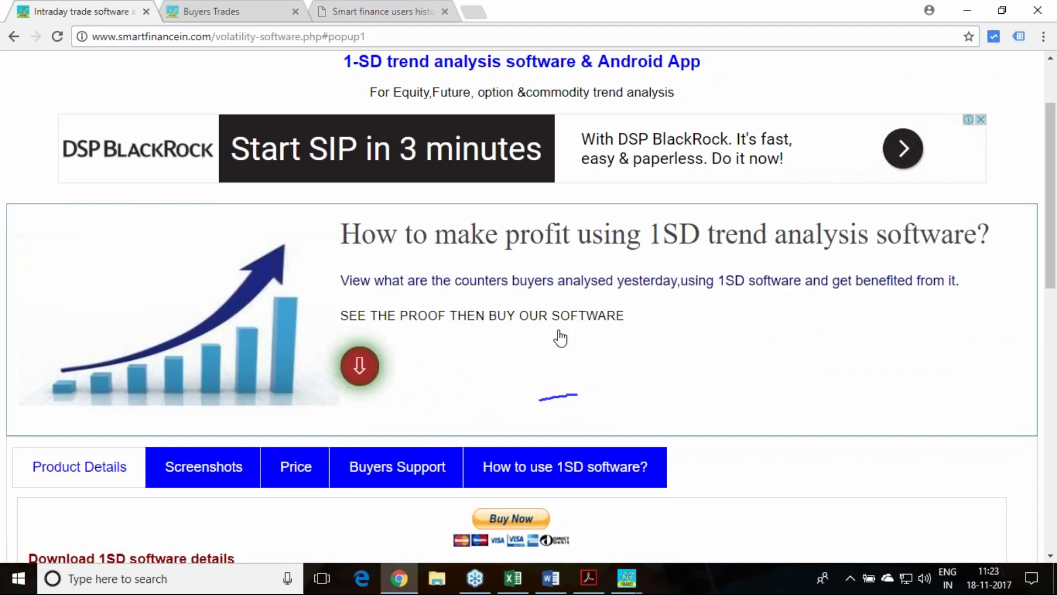
pyautogui.scroll(2, 560, 337)
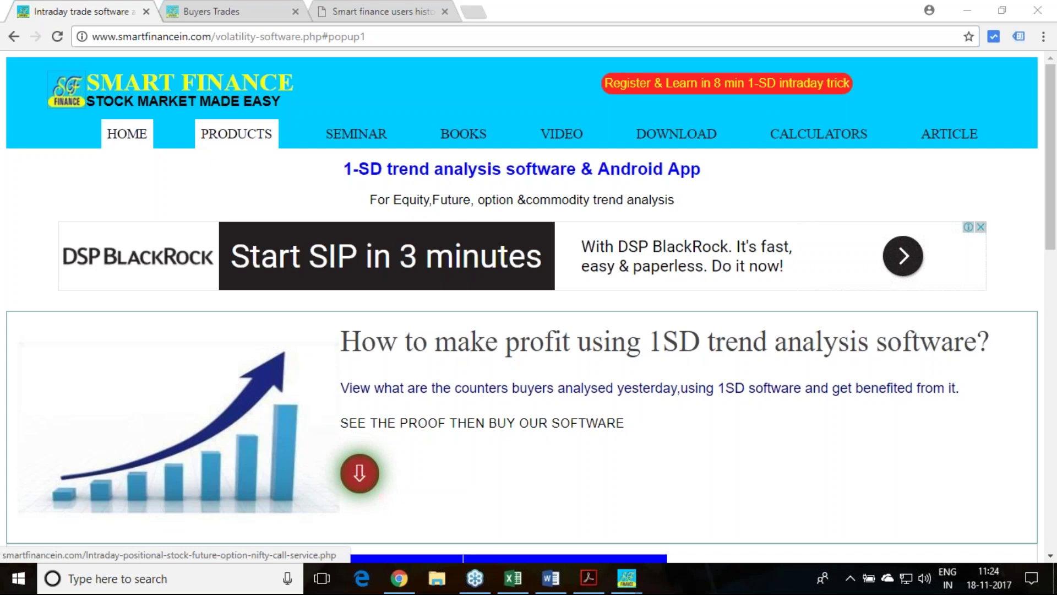
pyautogui.click(237, 133)
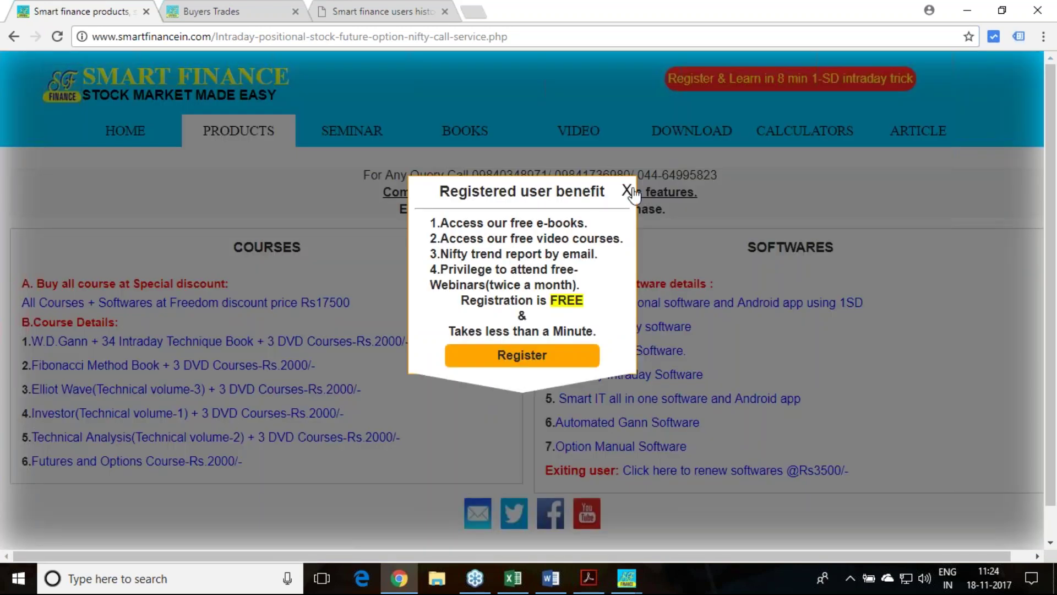
# Step: Open the soumya ranjan panda YouTube channel's Videos tab from the products page
pyautogui.click(628, 188)
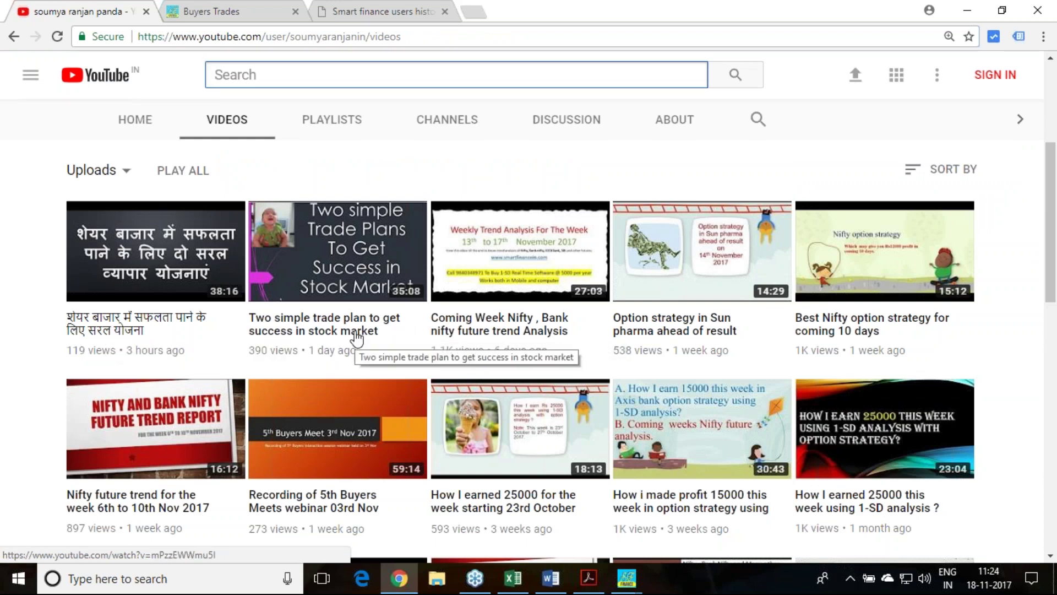
pyautogui.moveTo(509, 330)
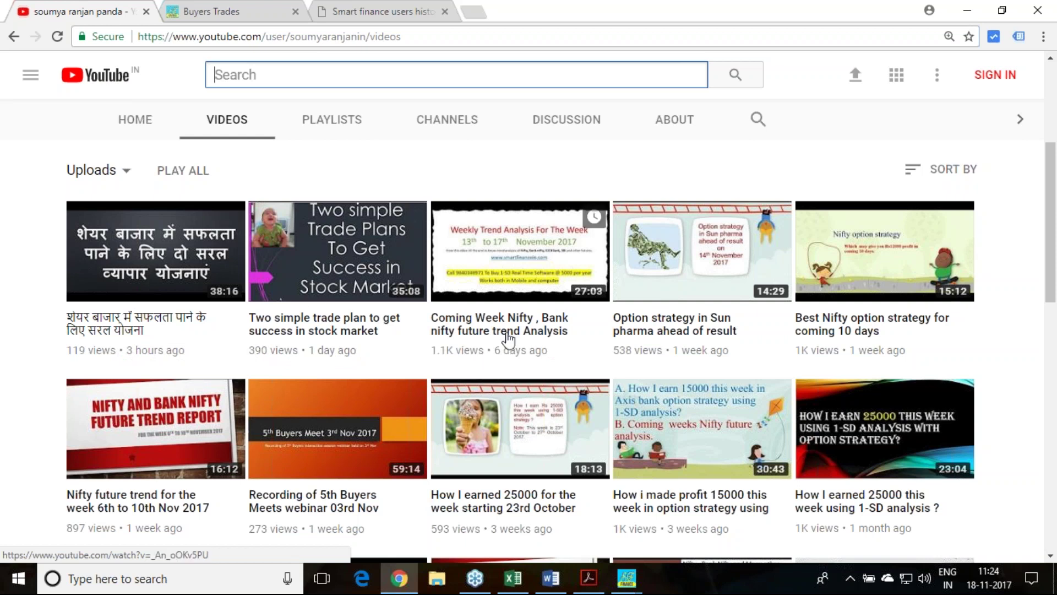
pyautogui.scroll(1, 830, 295)
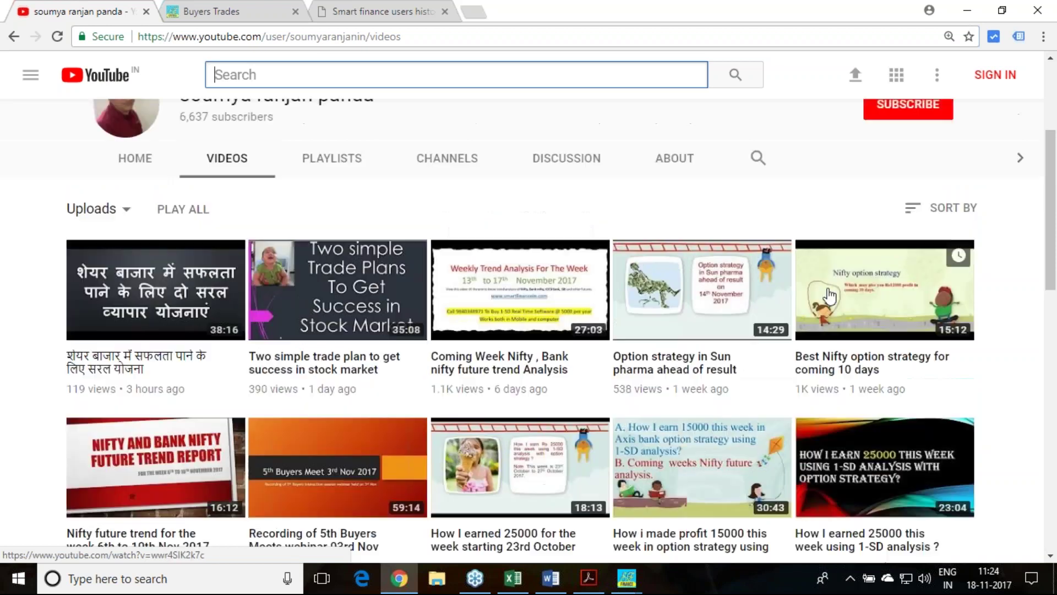
pyautogui.scroll(2, 830, 295)
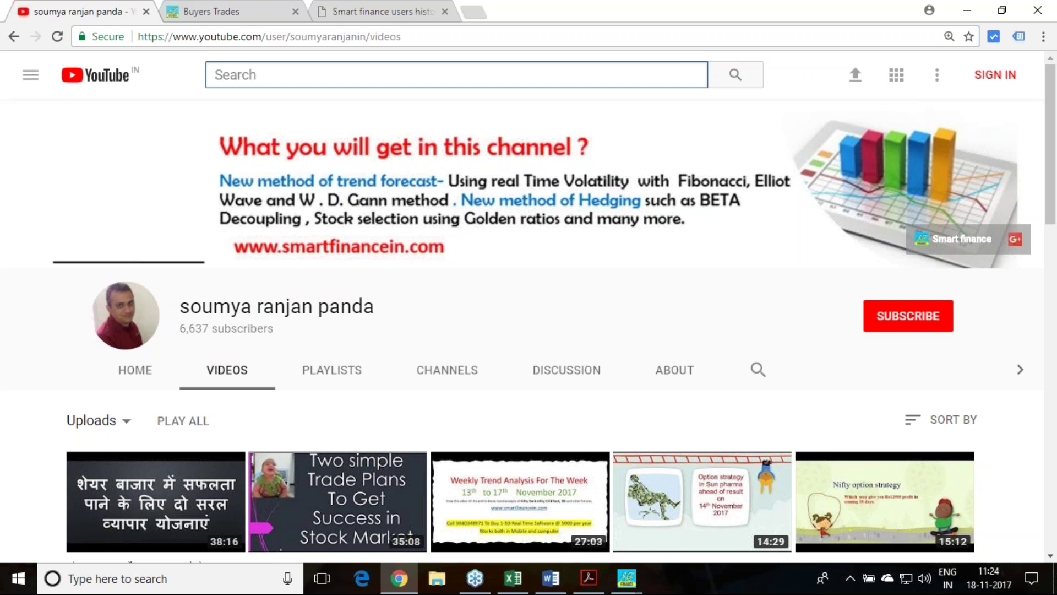
# Step: Revisit the 18 Nov Nifty report in Acrobat, then return to the YouTube channel
pyautogui.click(586, 578)
pyautogui.scroll(-5, 529, 405)
pyautogui.scroll(-3, 530, 405)
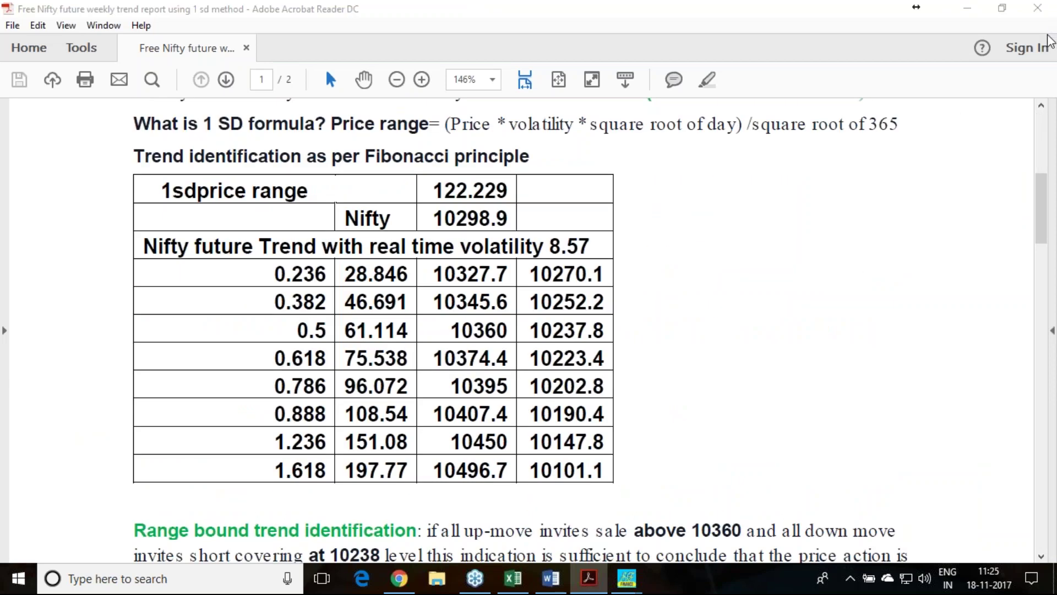
pyautogui.click(700, 423)
pyautogui.scroll(-3, 700, 423)
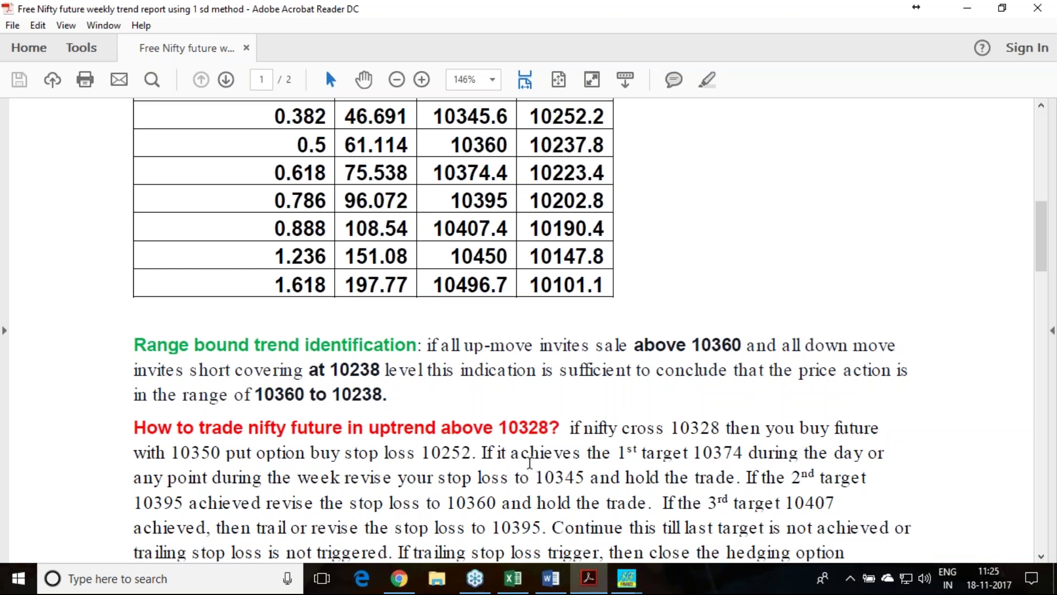
pyautogui.scroll(8, 522, 476)
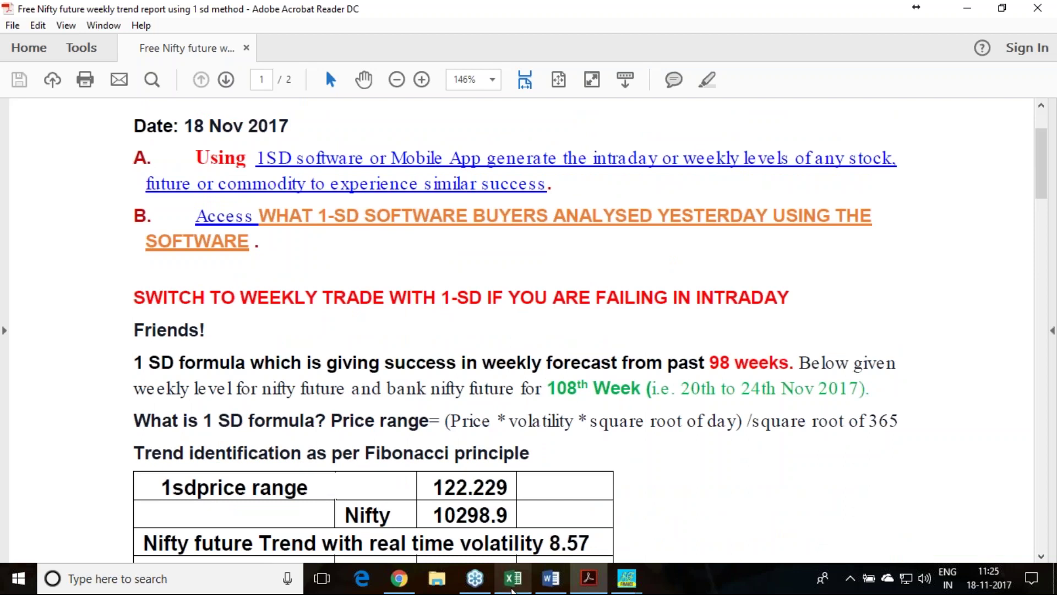
pyautogui.click(399, 578)
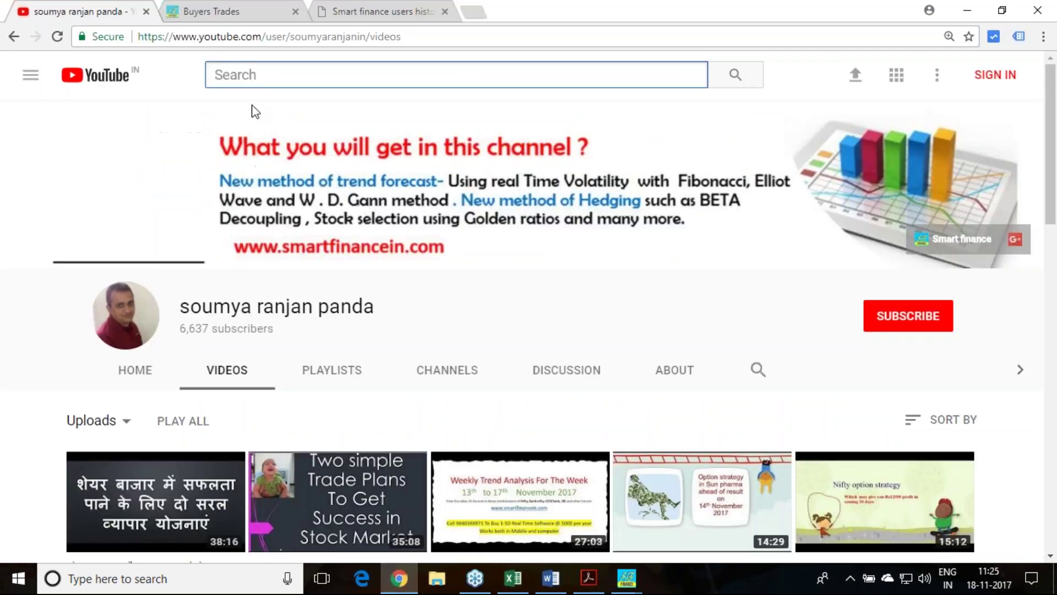
# Step: Go back to the products page, highlight the phone numbers, and dismiss the registration popup
pyautogui.click(14, 36)
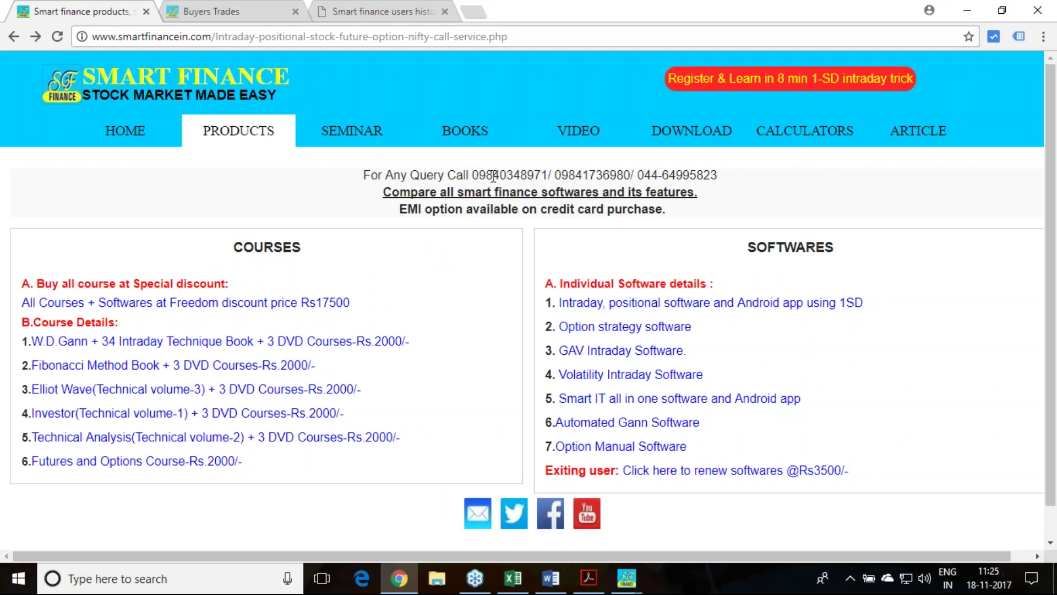
pyautogui.moveTo(473, 176); pyautogui.dragTo(718, 176)
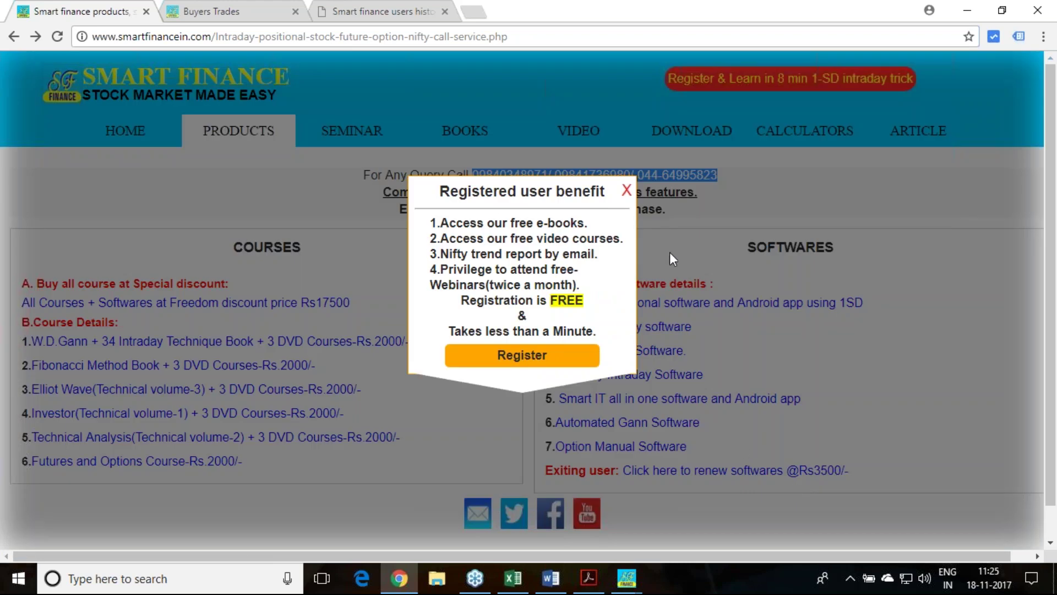
pyautogui.click(626, 192)
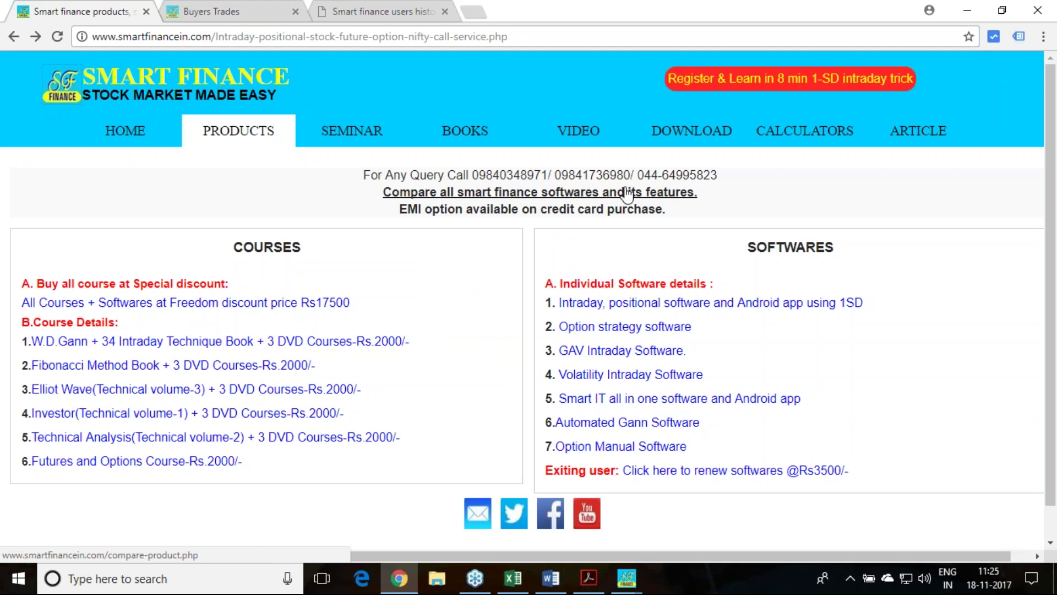
pyautogui.click(202, 17)
pyautogui.click(106, 15)
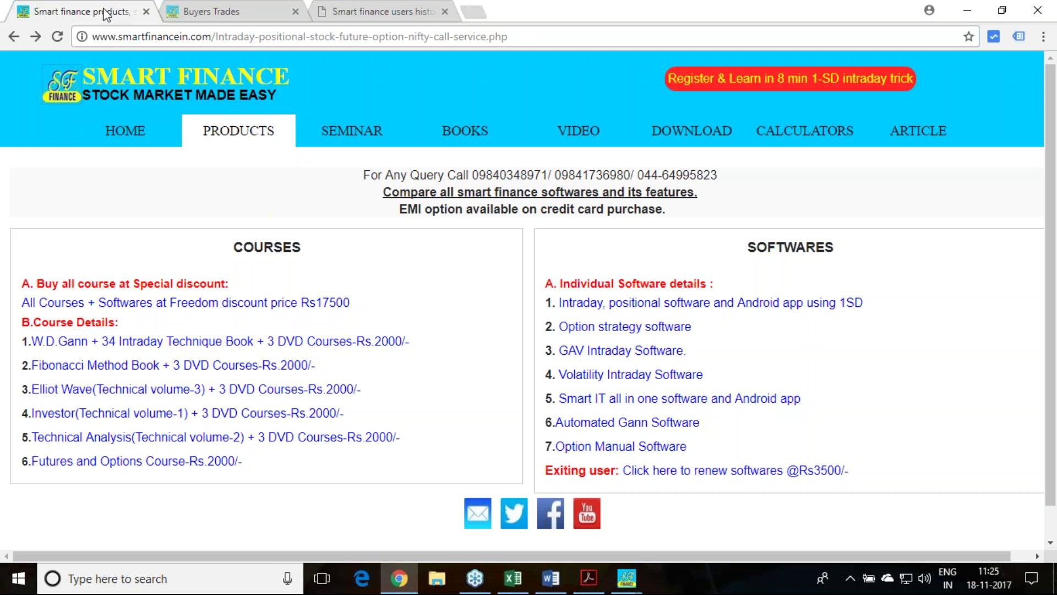